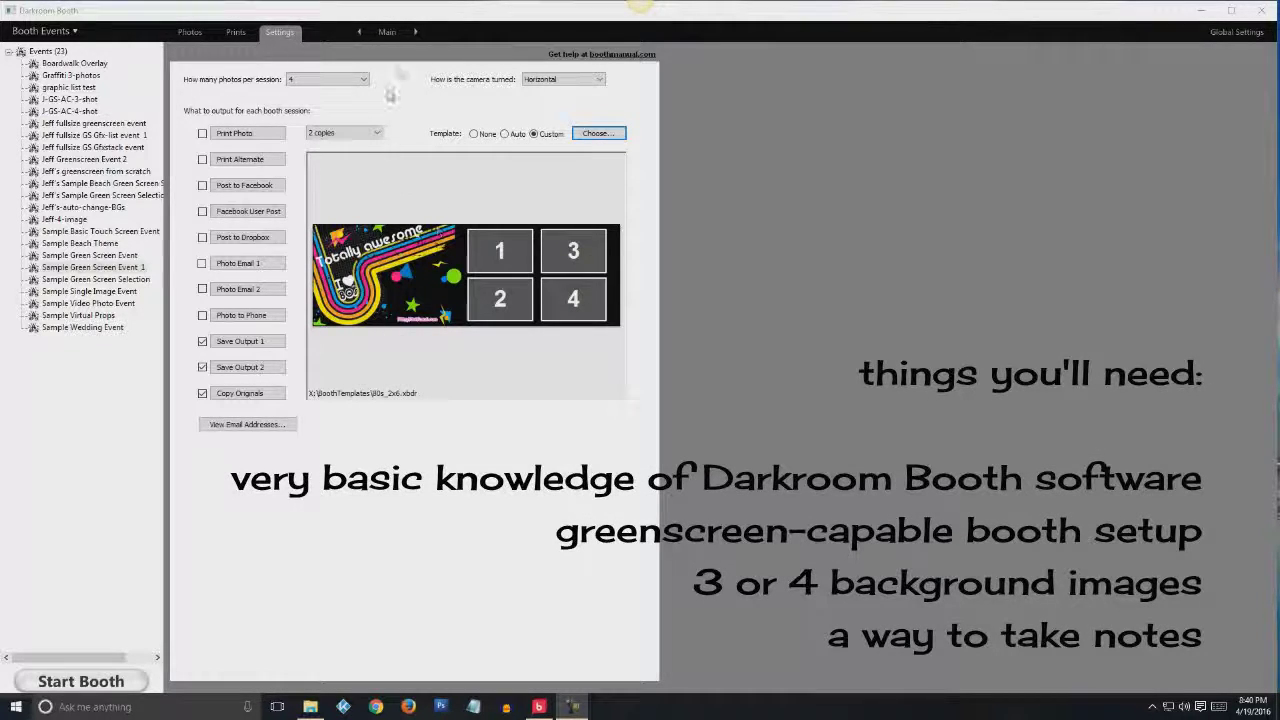
Look through the settings sections, visiting Screens and returning to Main
click(389, 33)
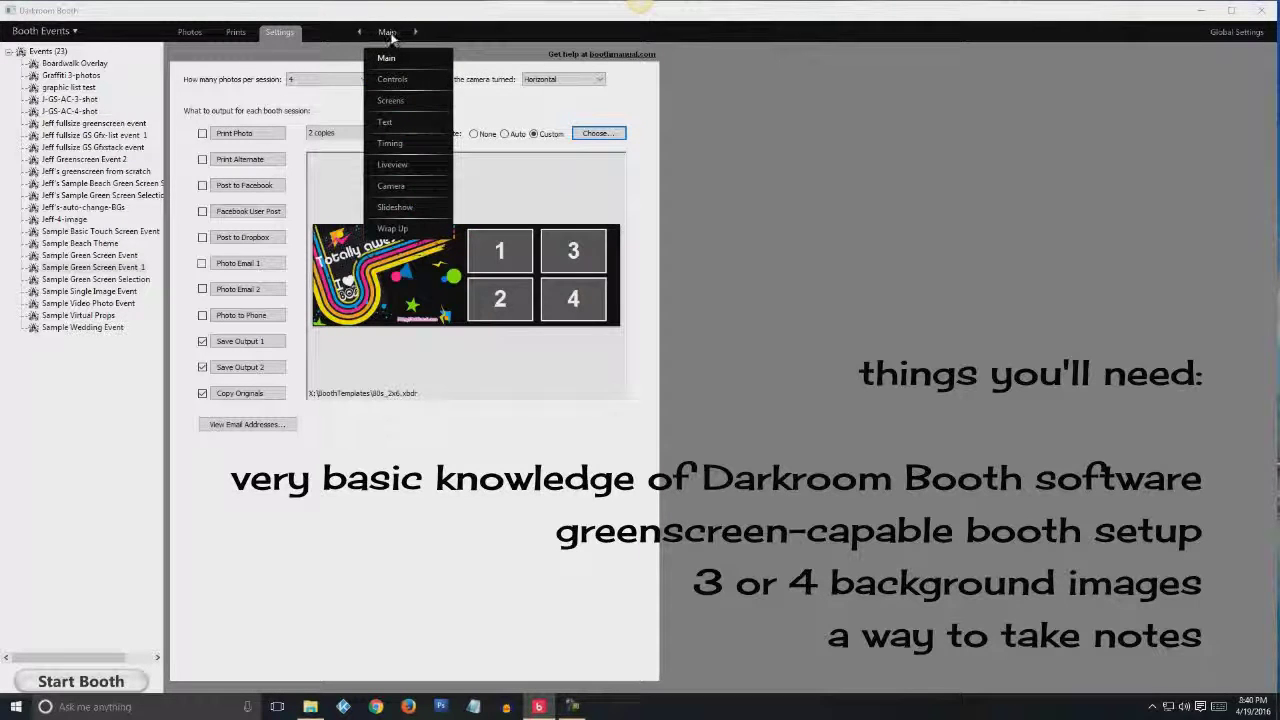
click(388, 58)
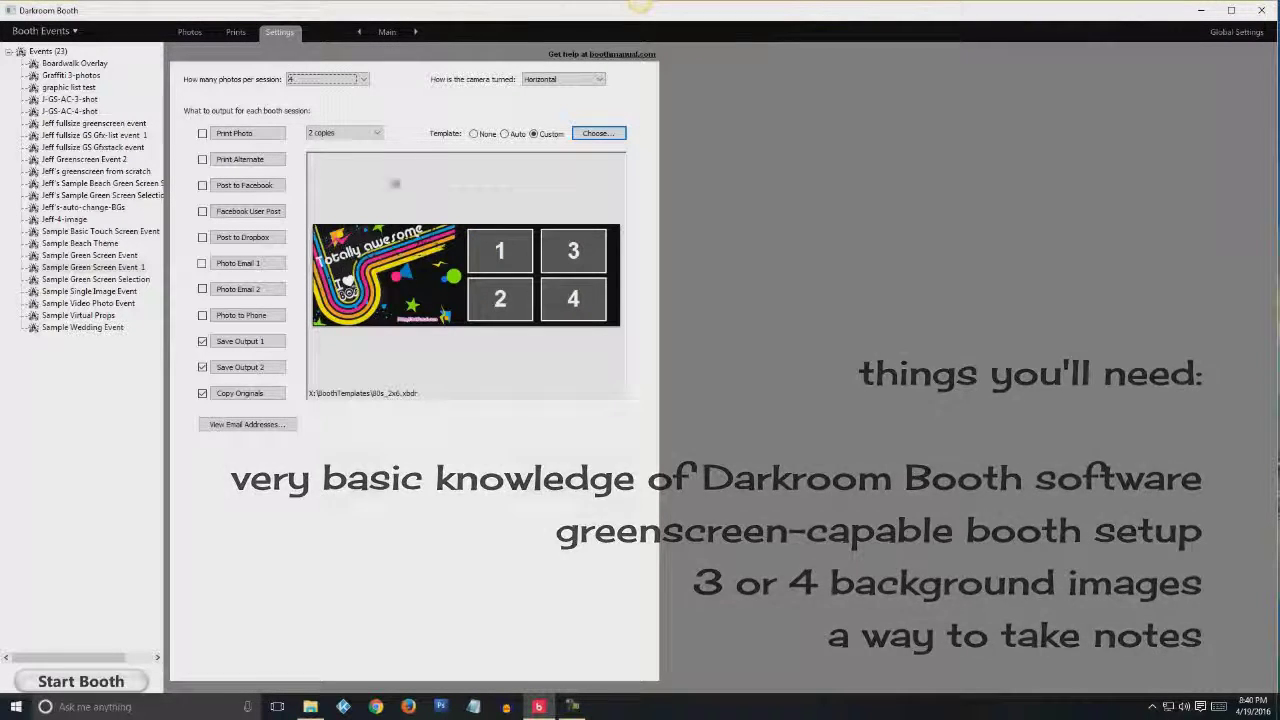
click(390, 33)
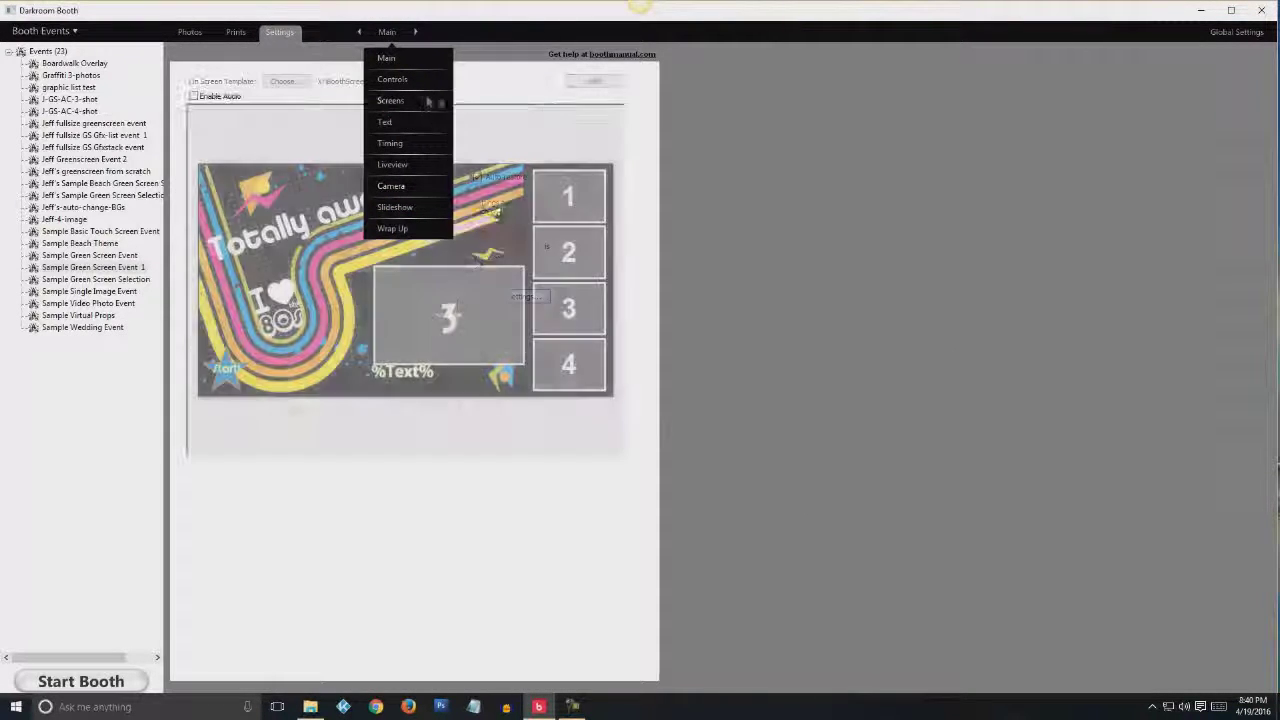
click(391, 101)
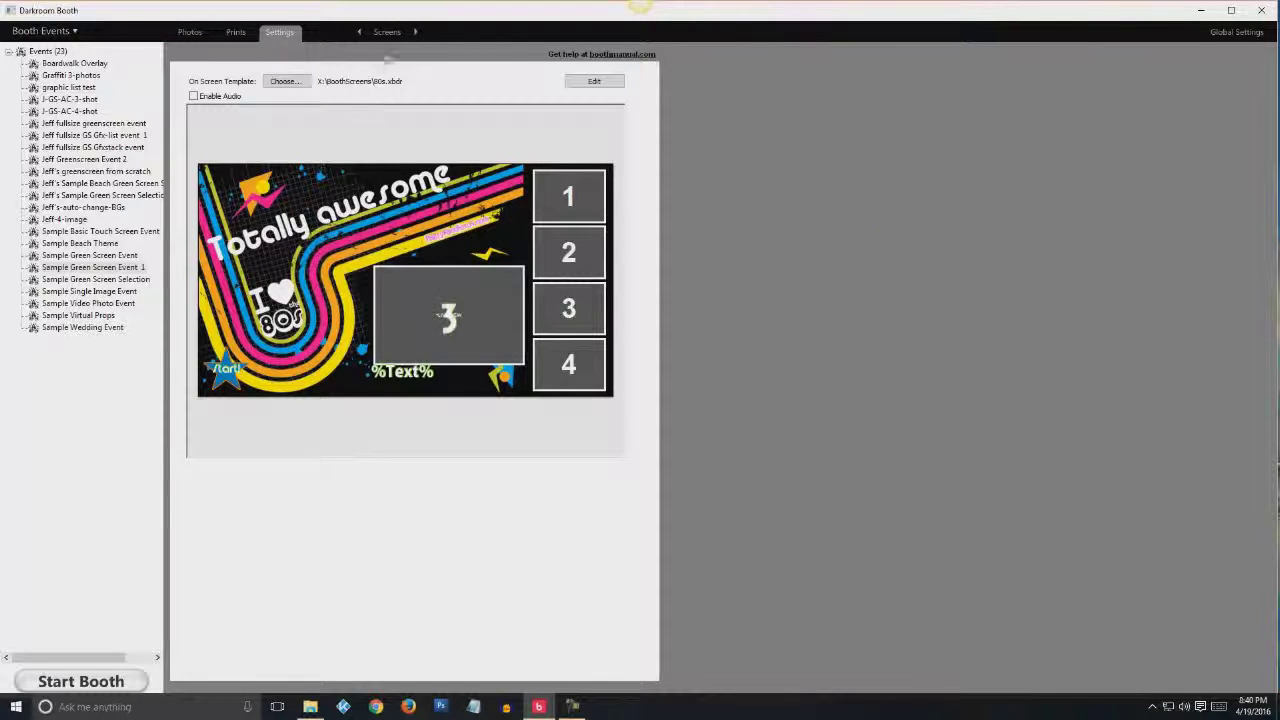
mouse_move(389, 35)
click(386, 58)
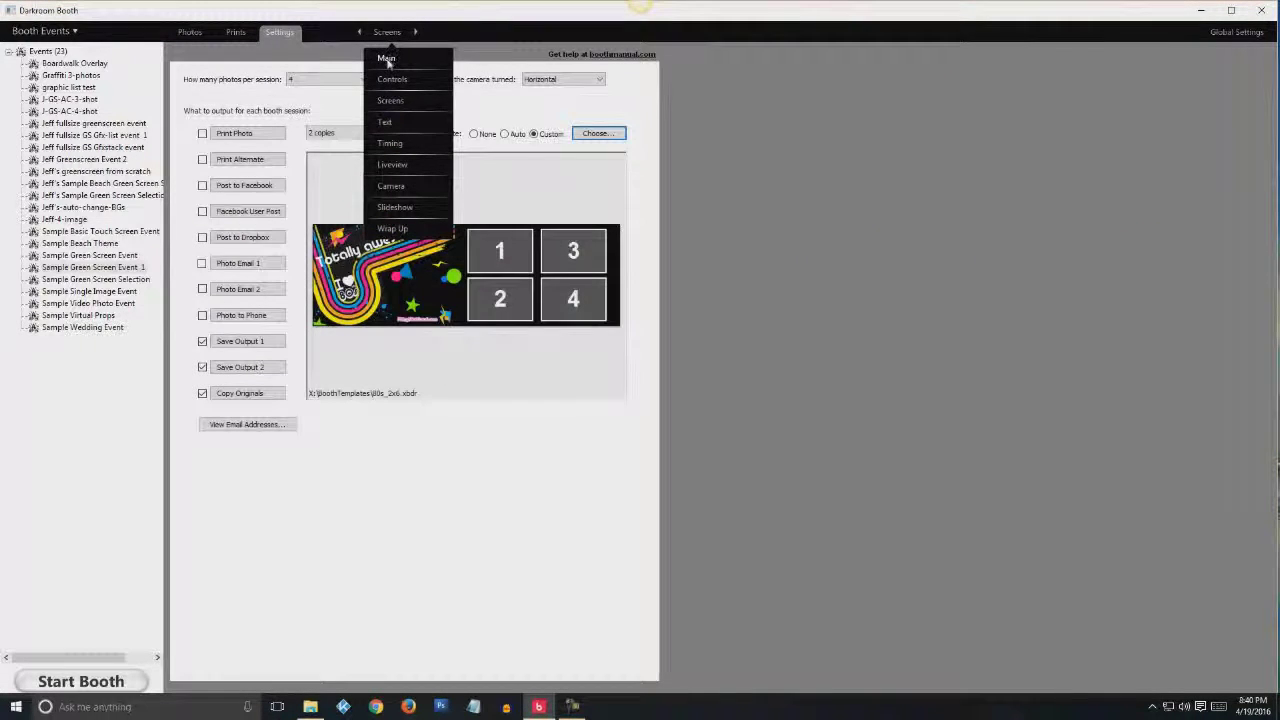
click(387, 60)
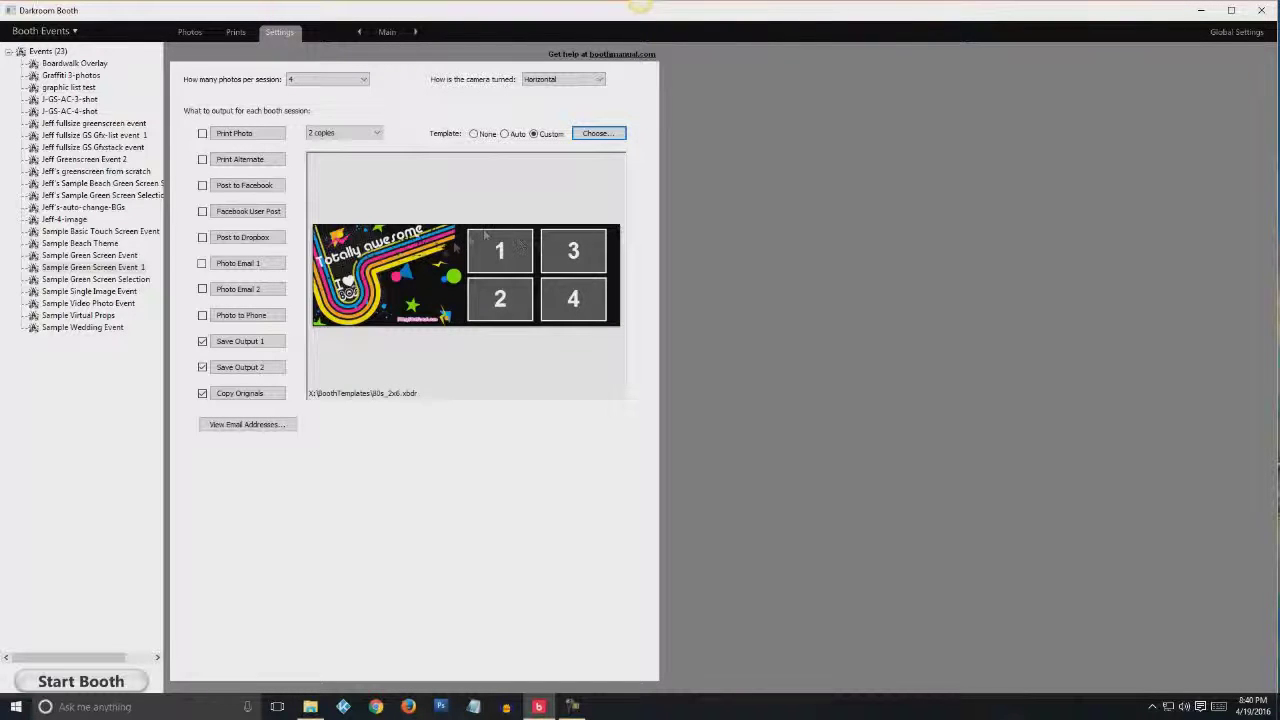
Open the 80s_2x6 print template in the editor and select Photo1 through Photo4
click(596, 134)
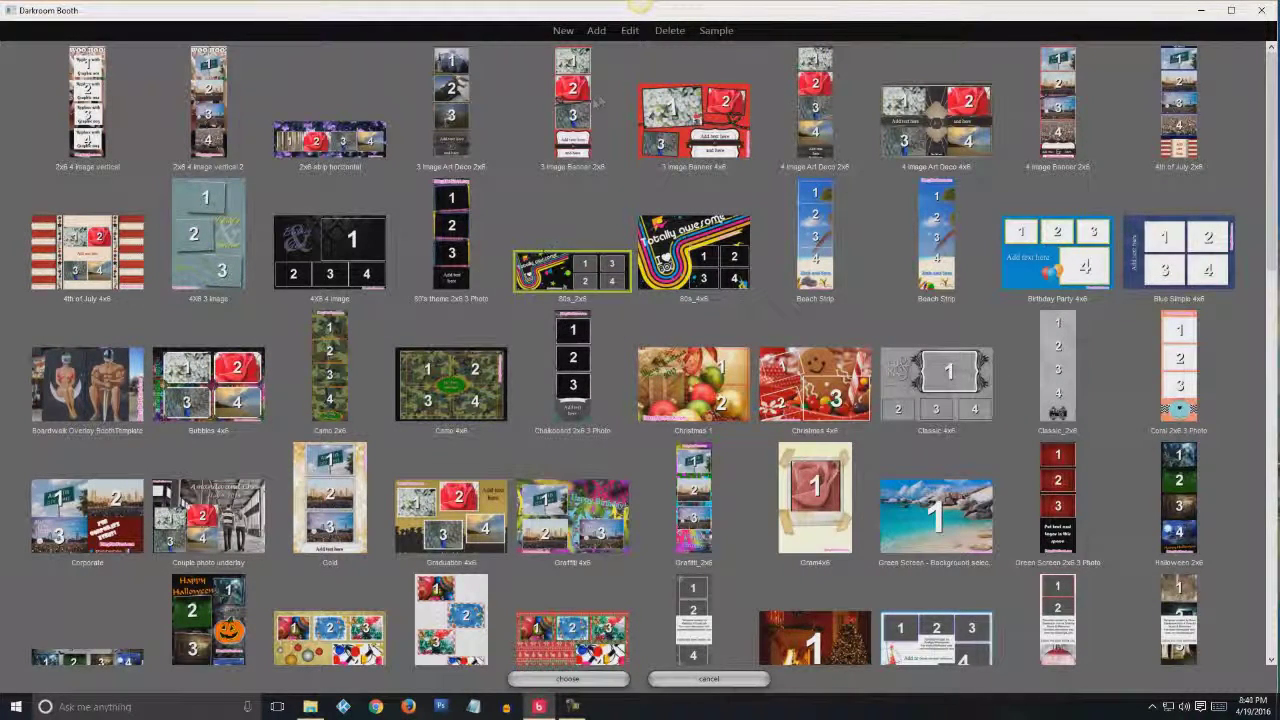
click(630, 33)
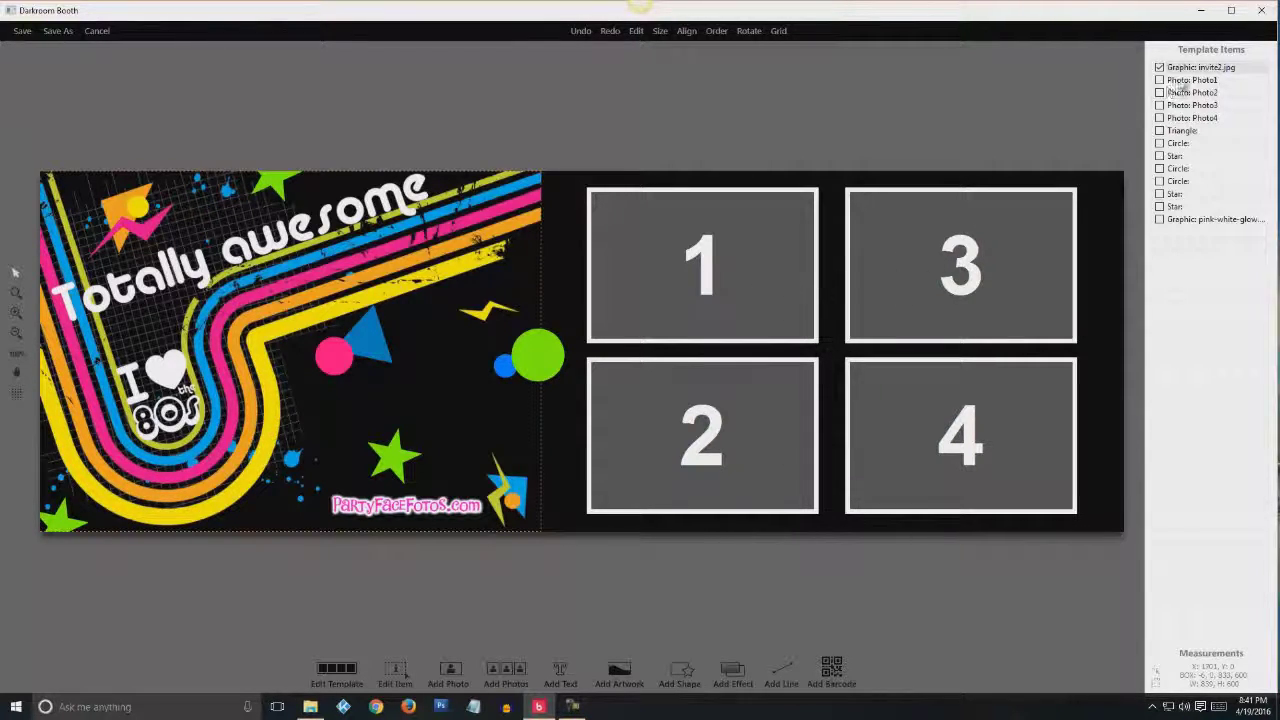
click(1190, 80)
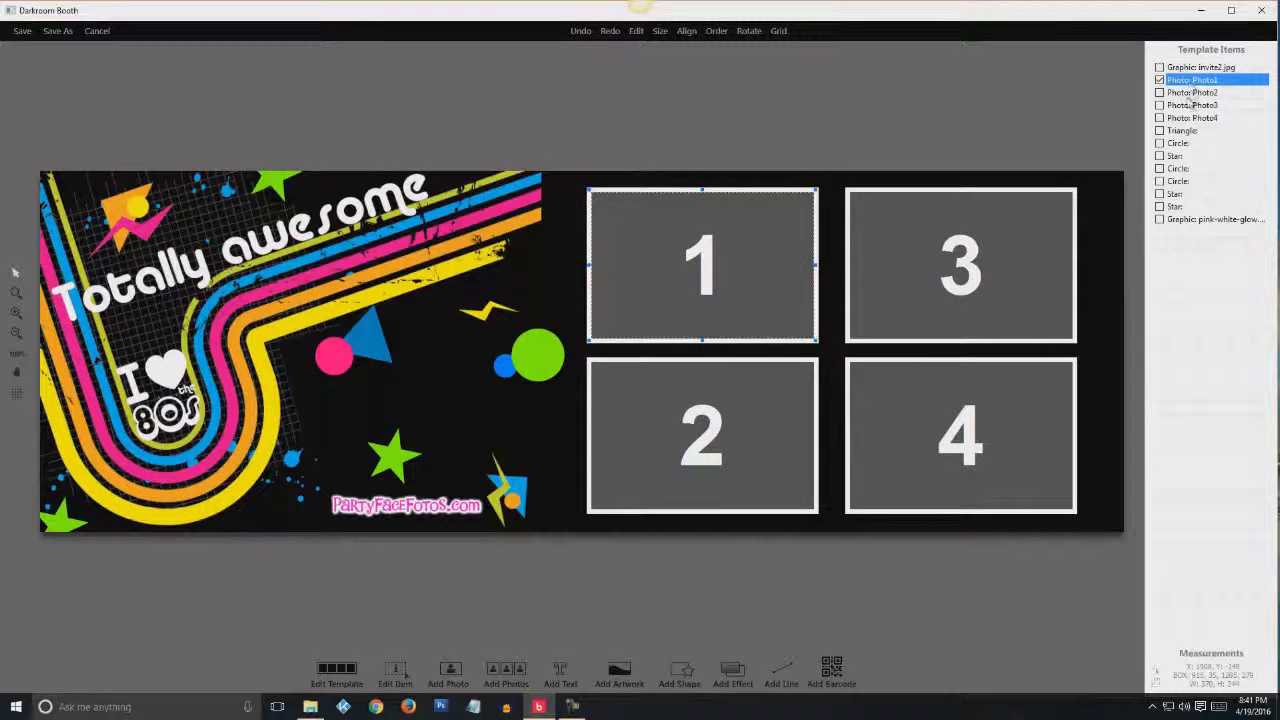
shift+click(1192, 92)
click(1192, 92)
click(1192, 105)
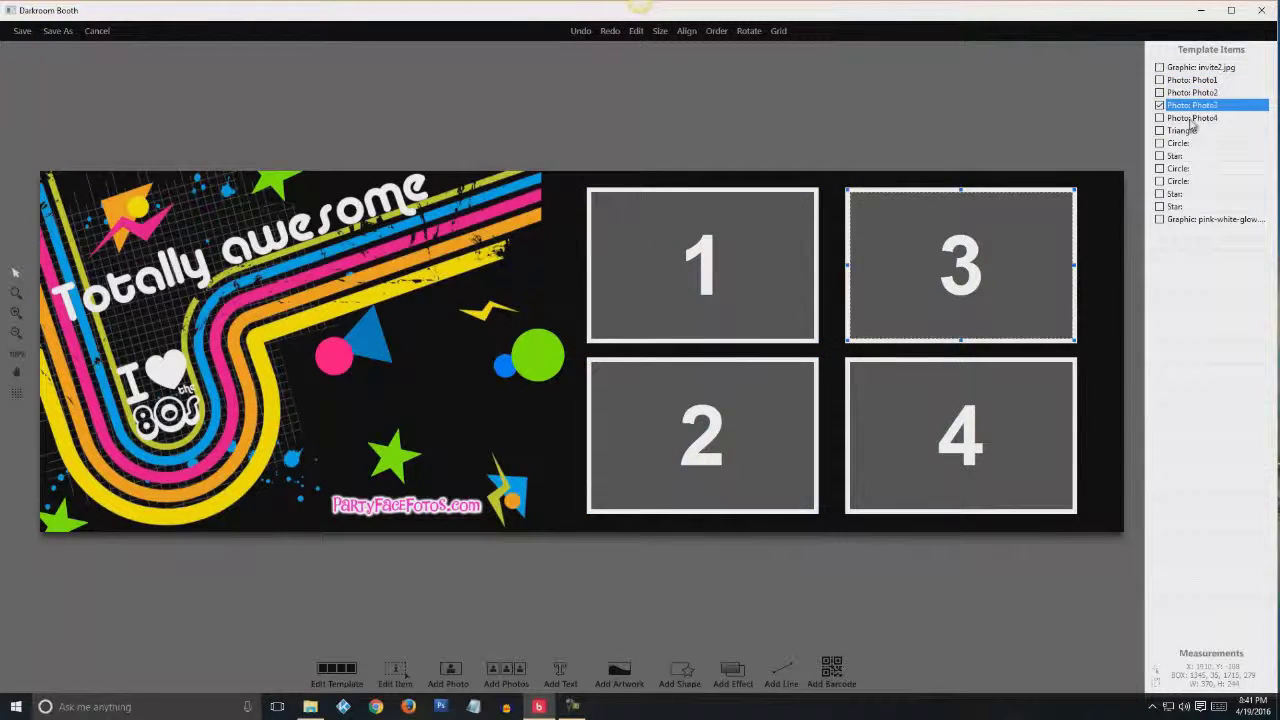
click(1190, 118)
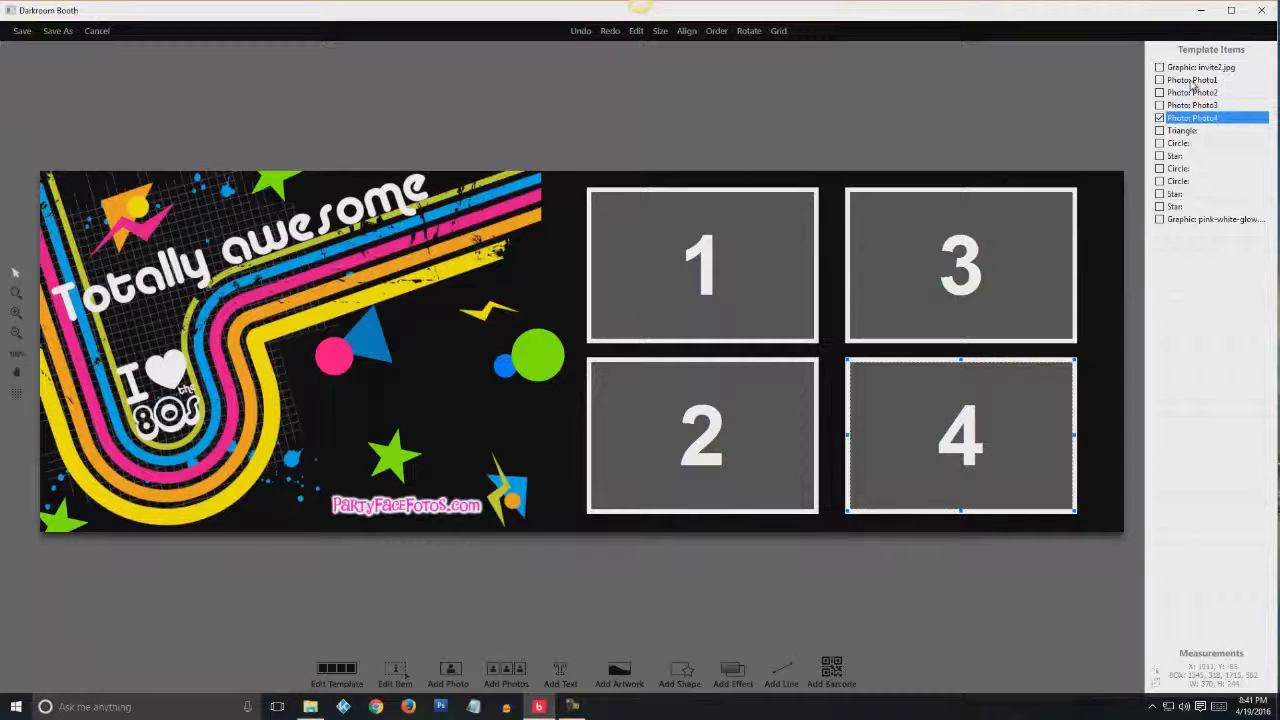
click(1188, 80)
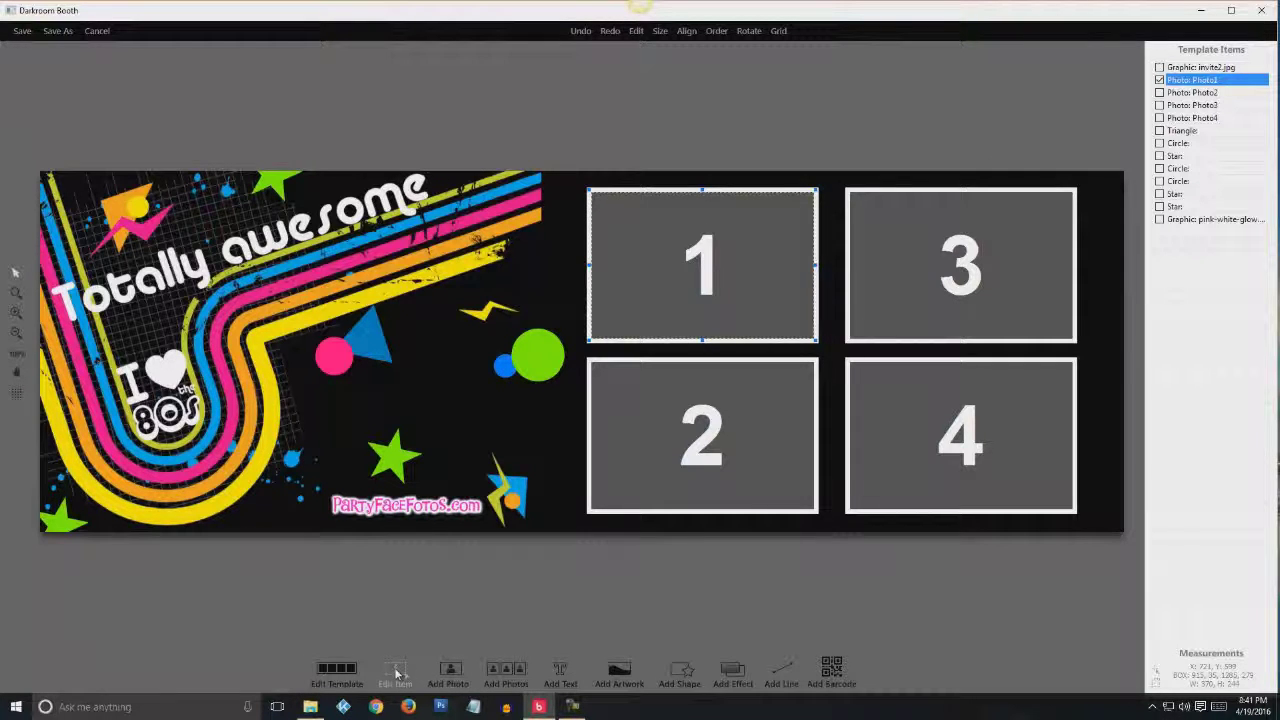
Set Photo1 and Photo2 to Chroma-key transparency
click(398, 676)
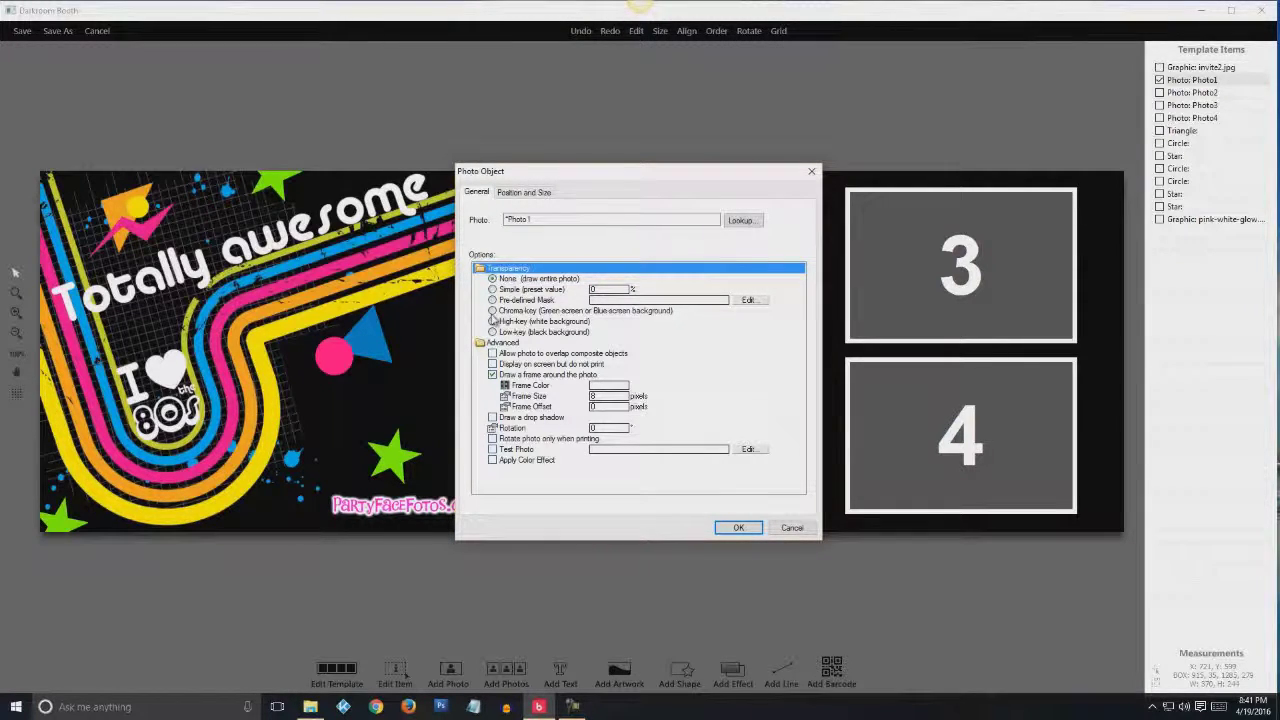
click(492, 311)
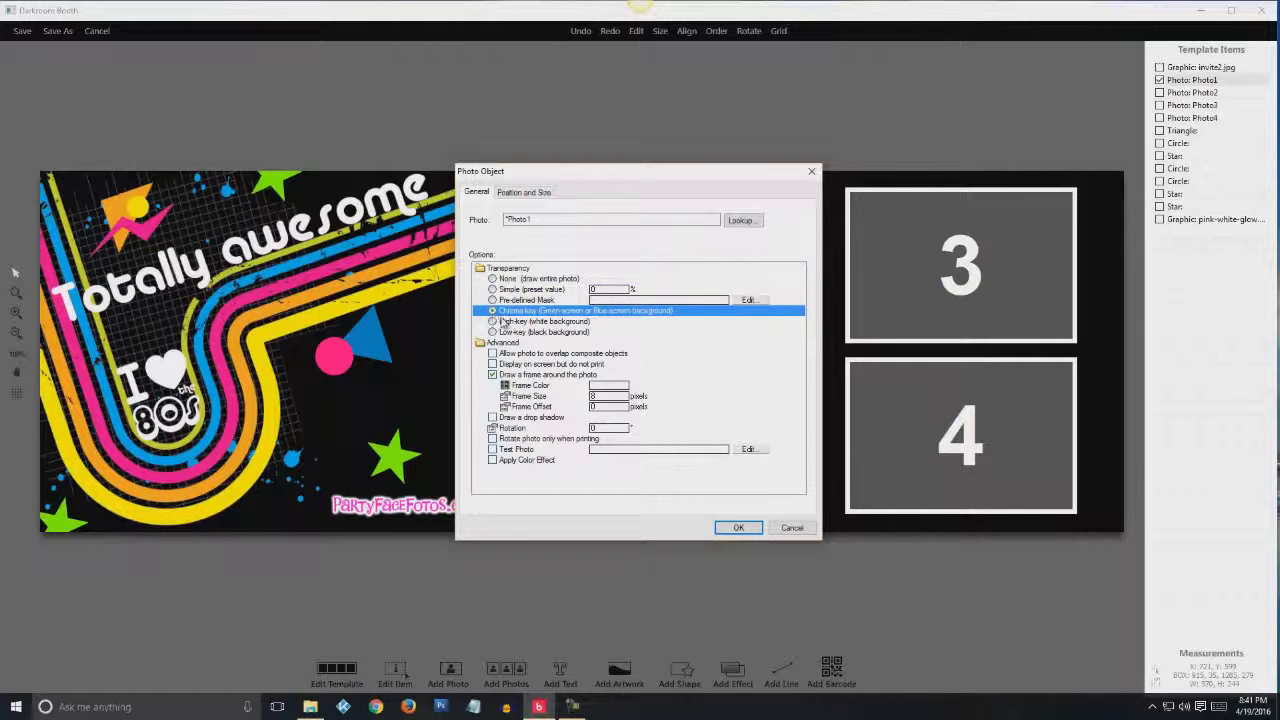
click(738, 528)
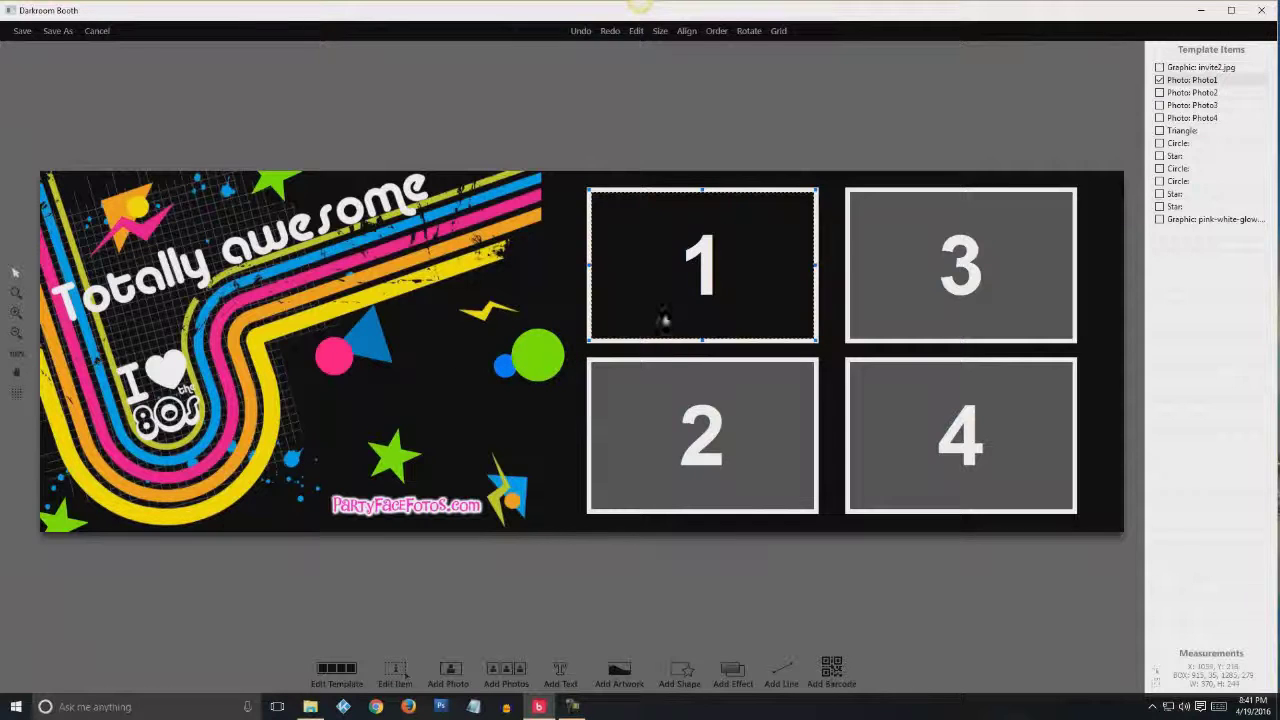
double_click(968, 322)
click(1185, 92)
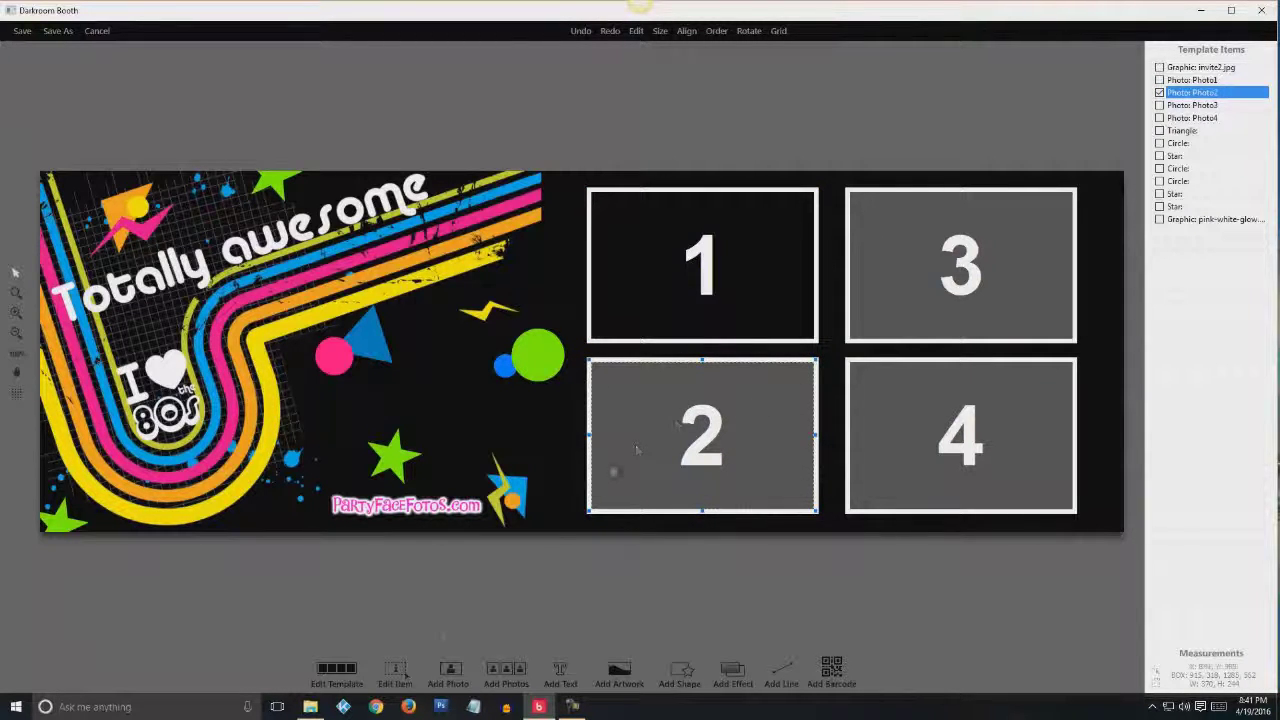
click(395, 672)
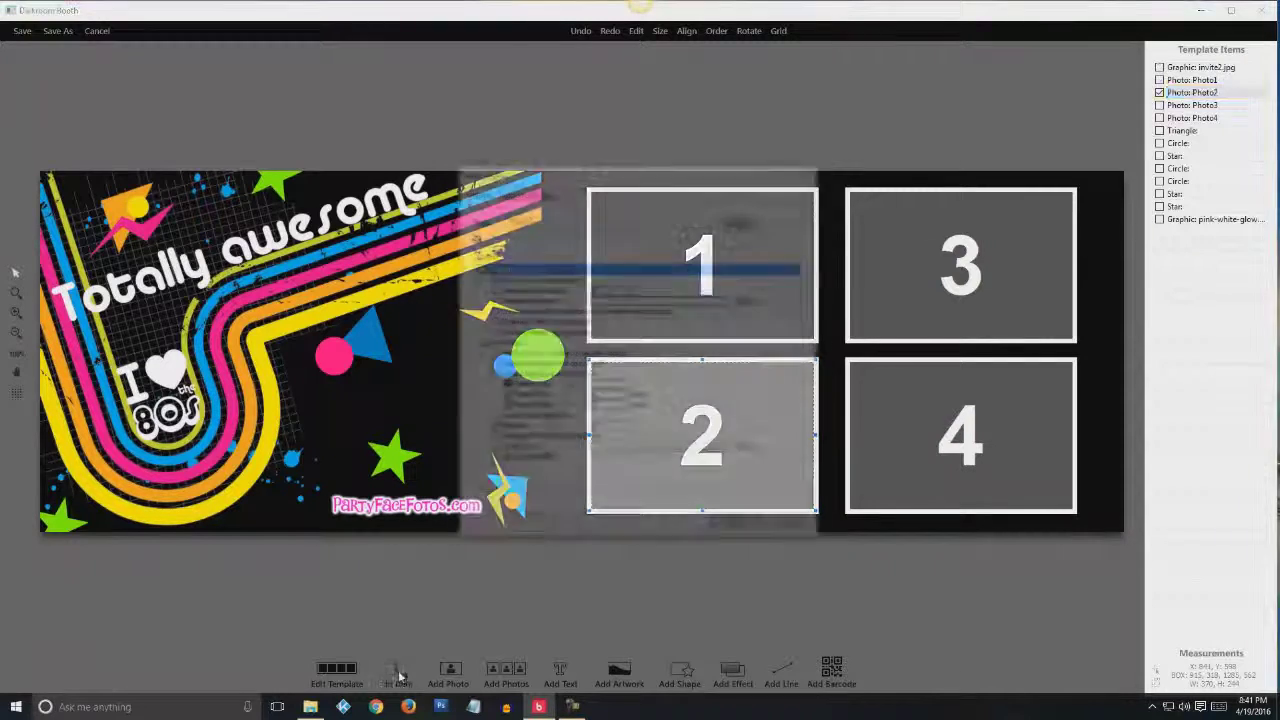
click(530, 311)
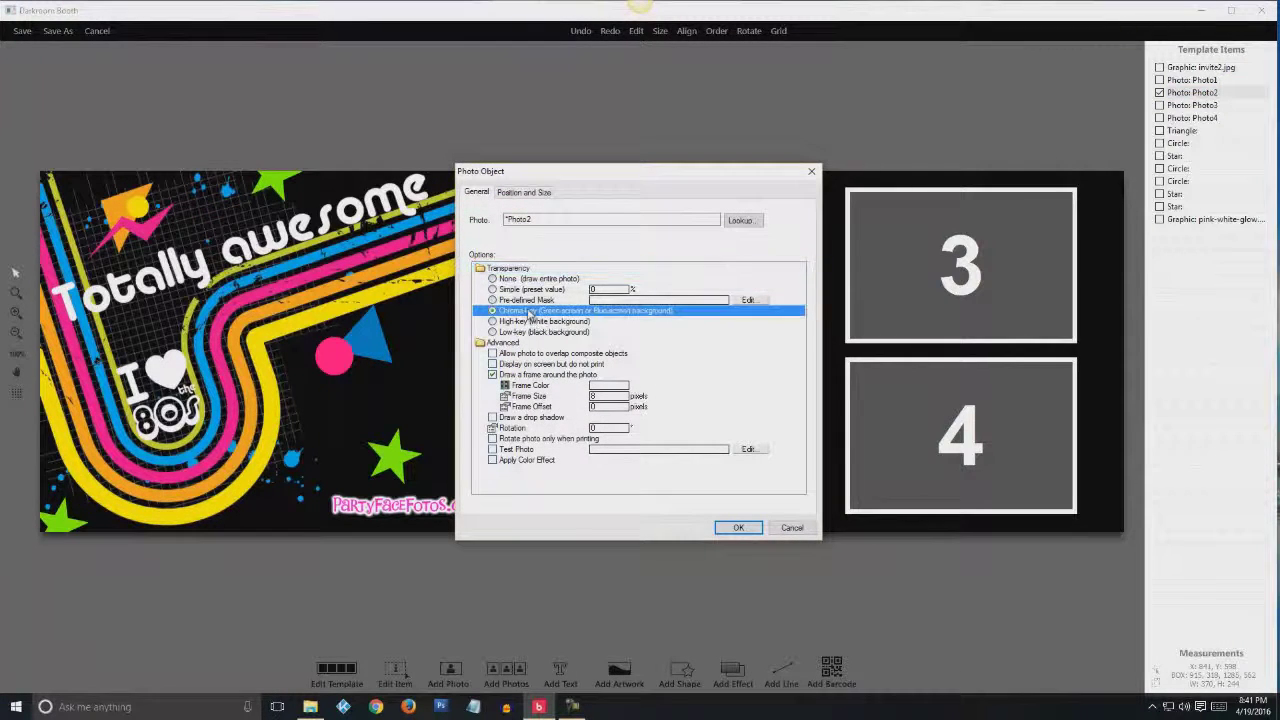
click(735, 529)
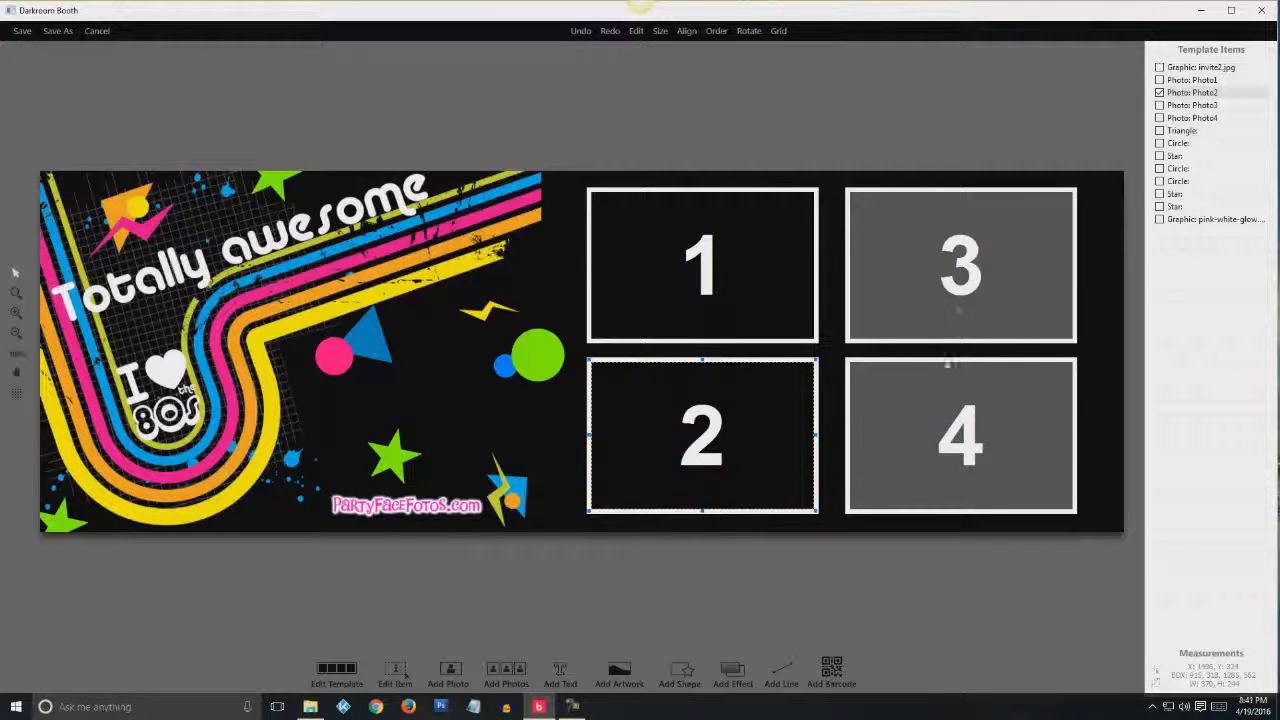
Apply Chroma-key transparency to Photo3 and Photo4
double_click(1192, 105)
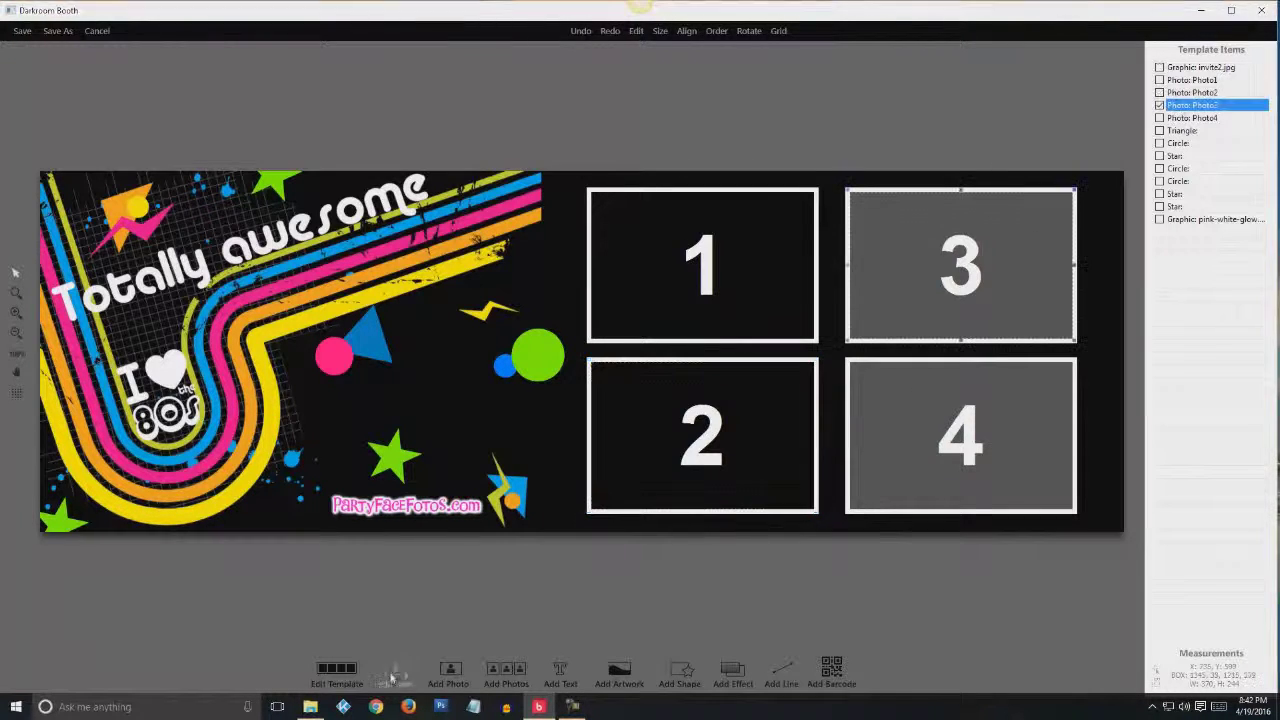
key(Return)
double_click(1192, 117)
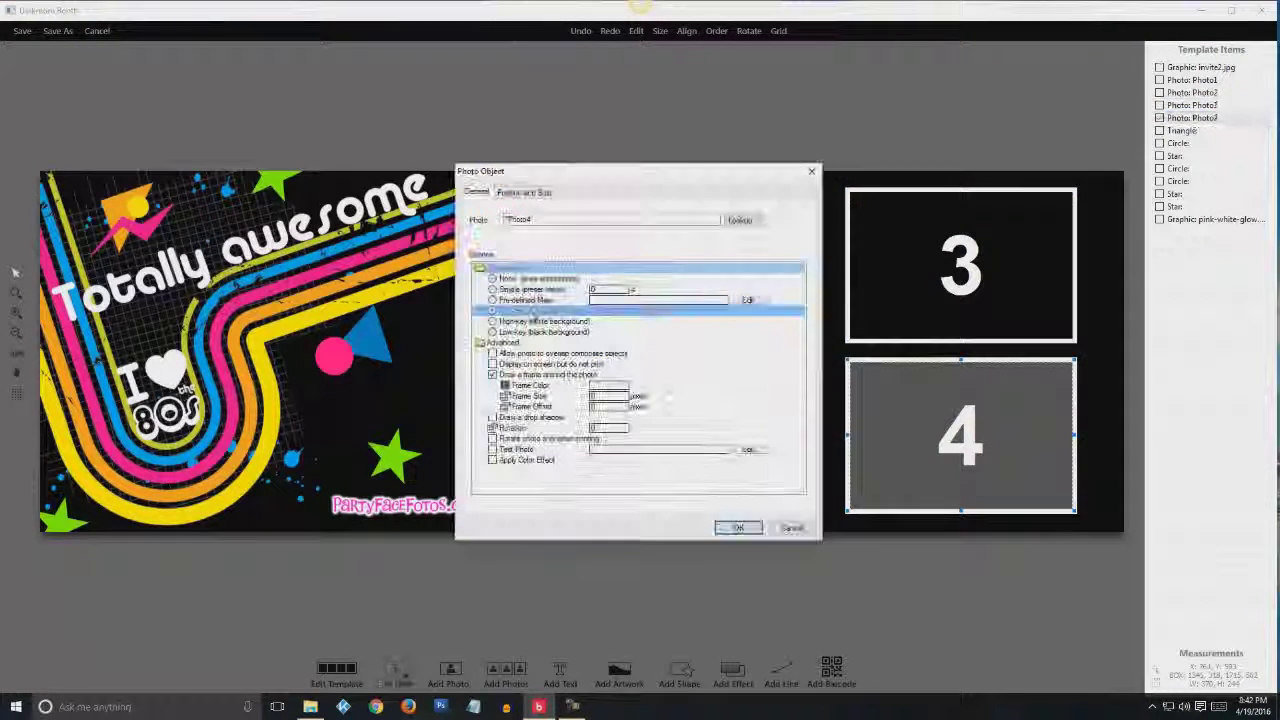
key(Return)
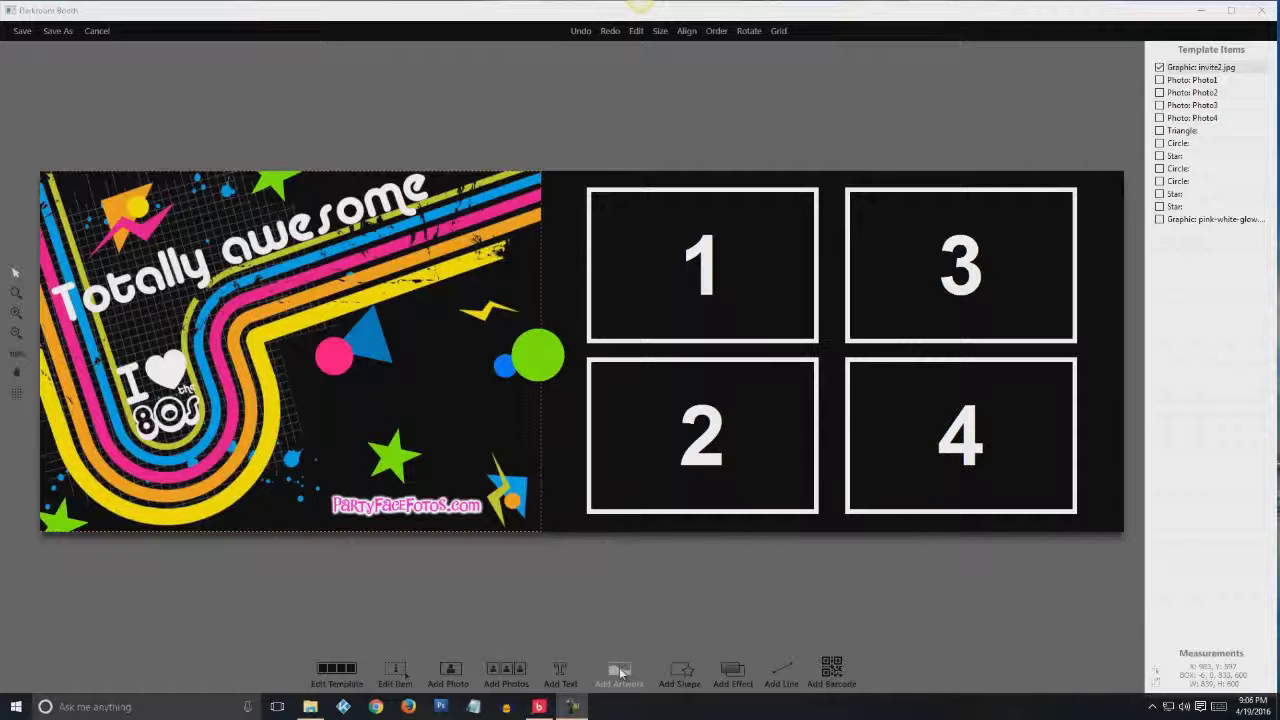
Add 0001.jpg as a new artwork graphic on the 80s template and select it
click(622, 672)
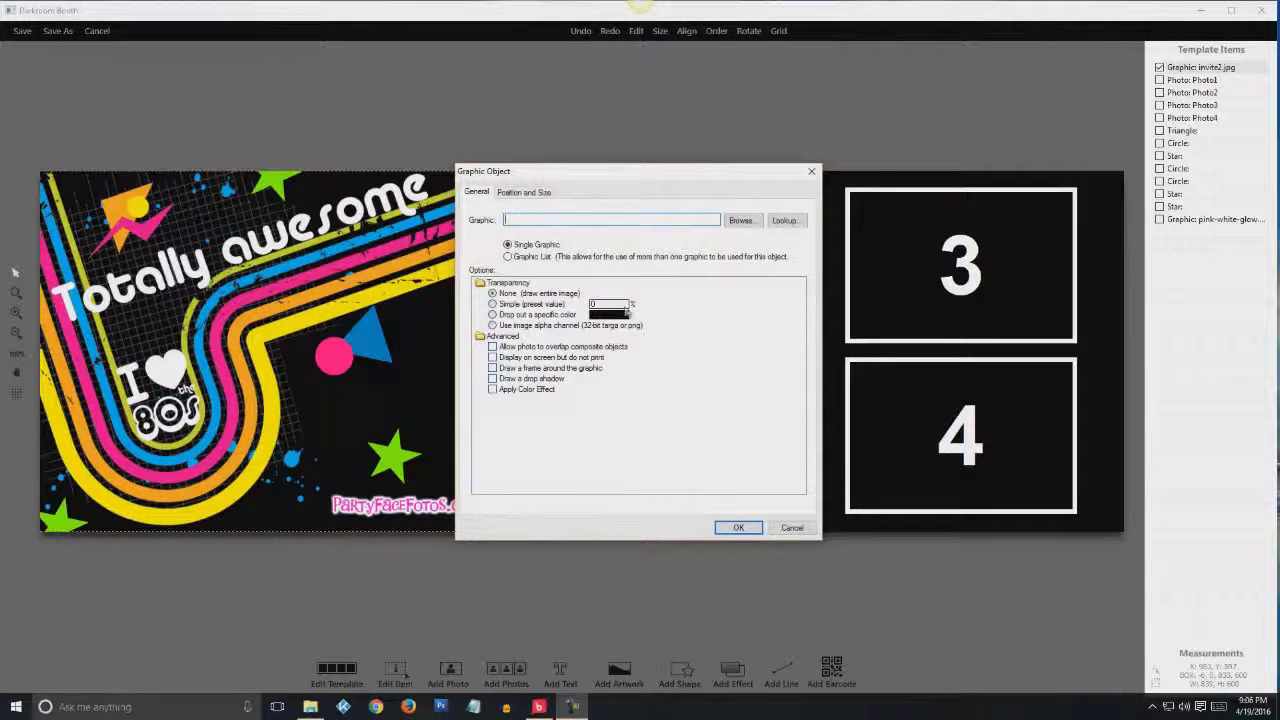
click(741, 222)
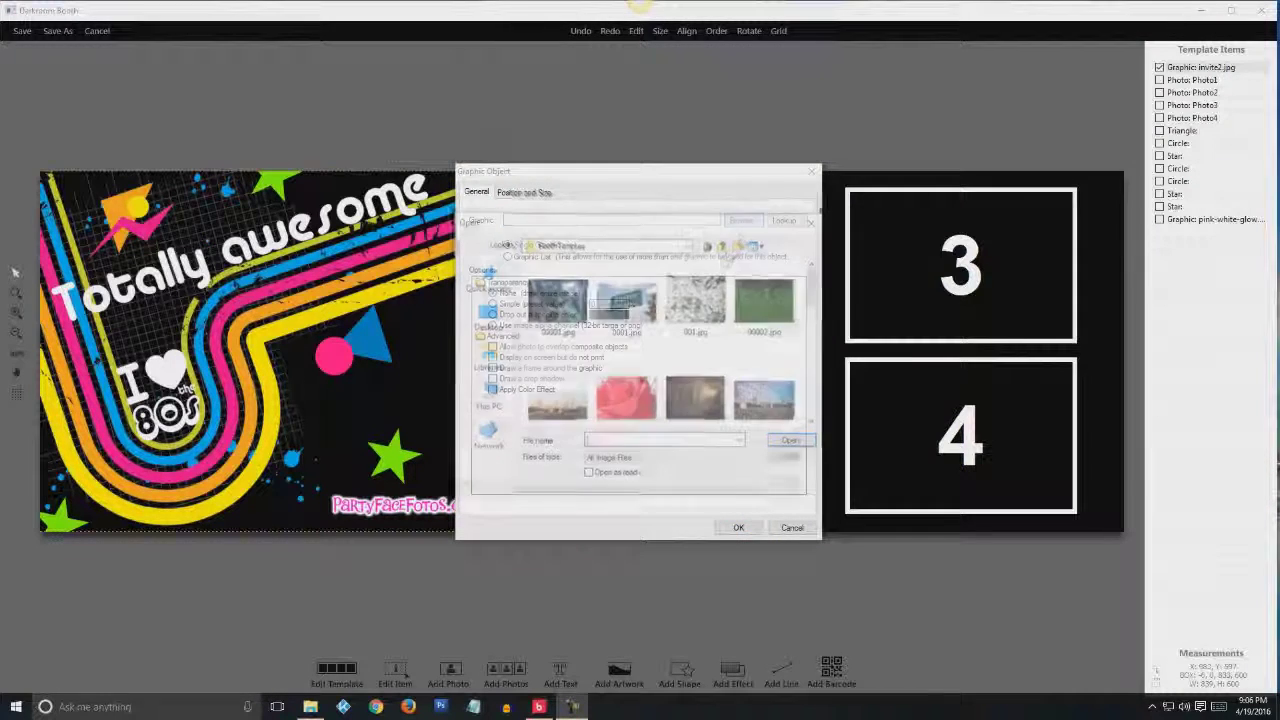
click(638, 312)
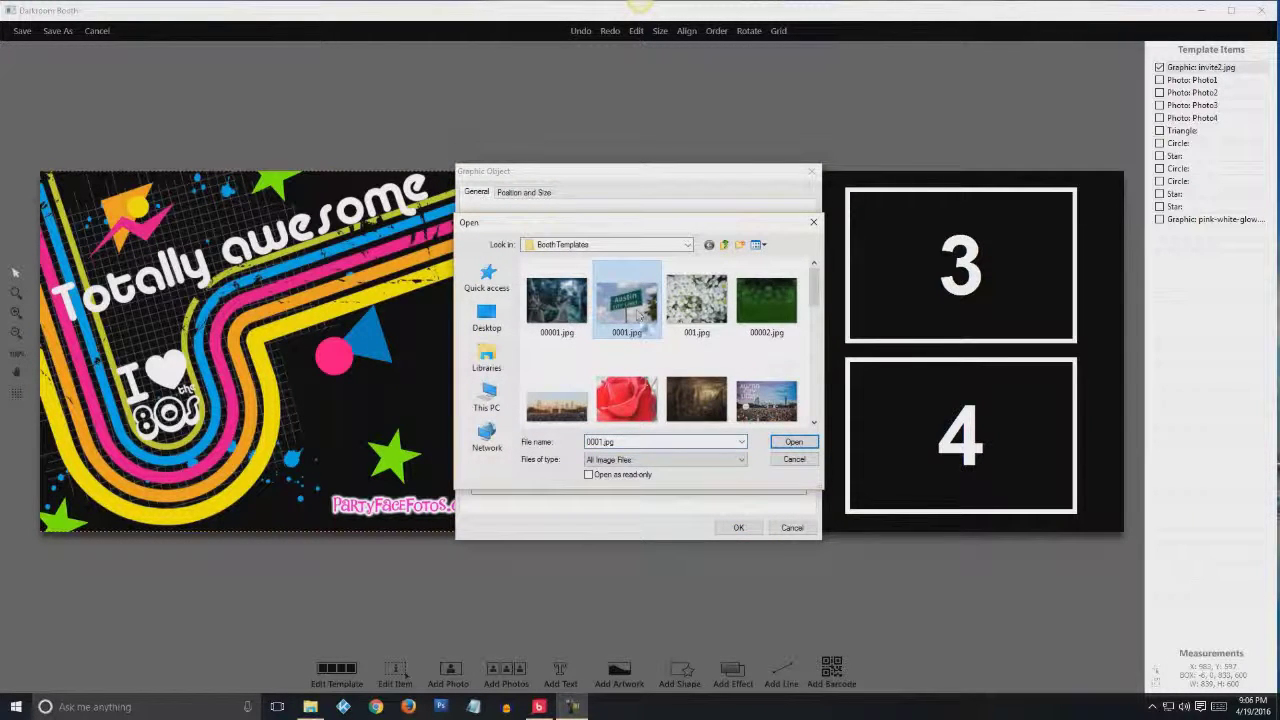
click(792, 444)
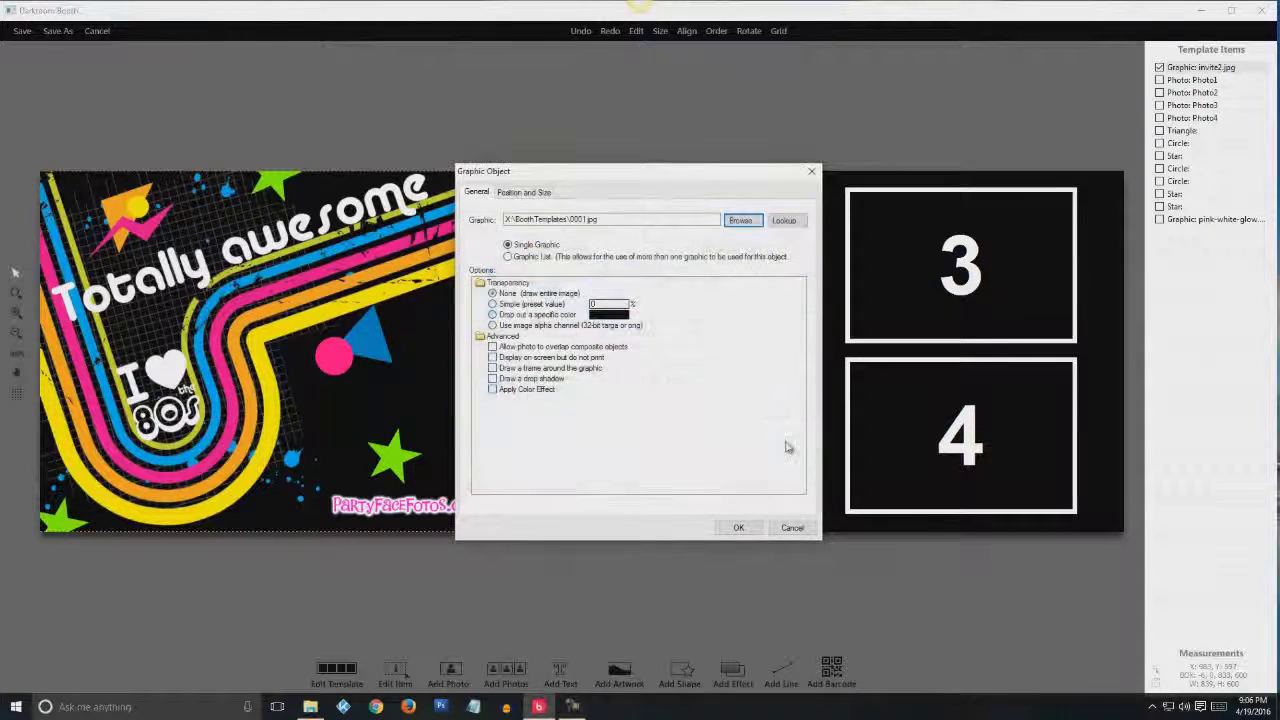
click(738, 527)
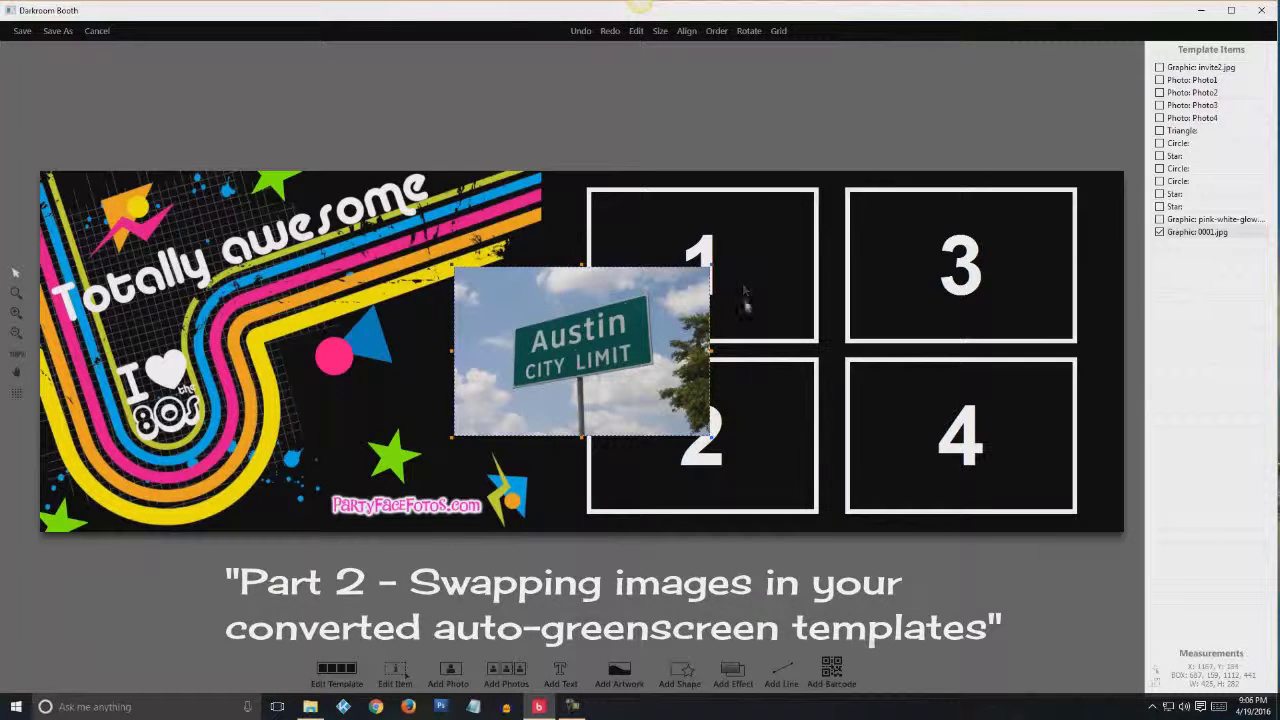
click(1191, 236)
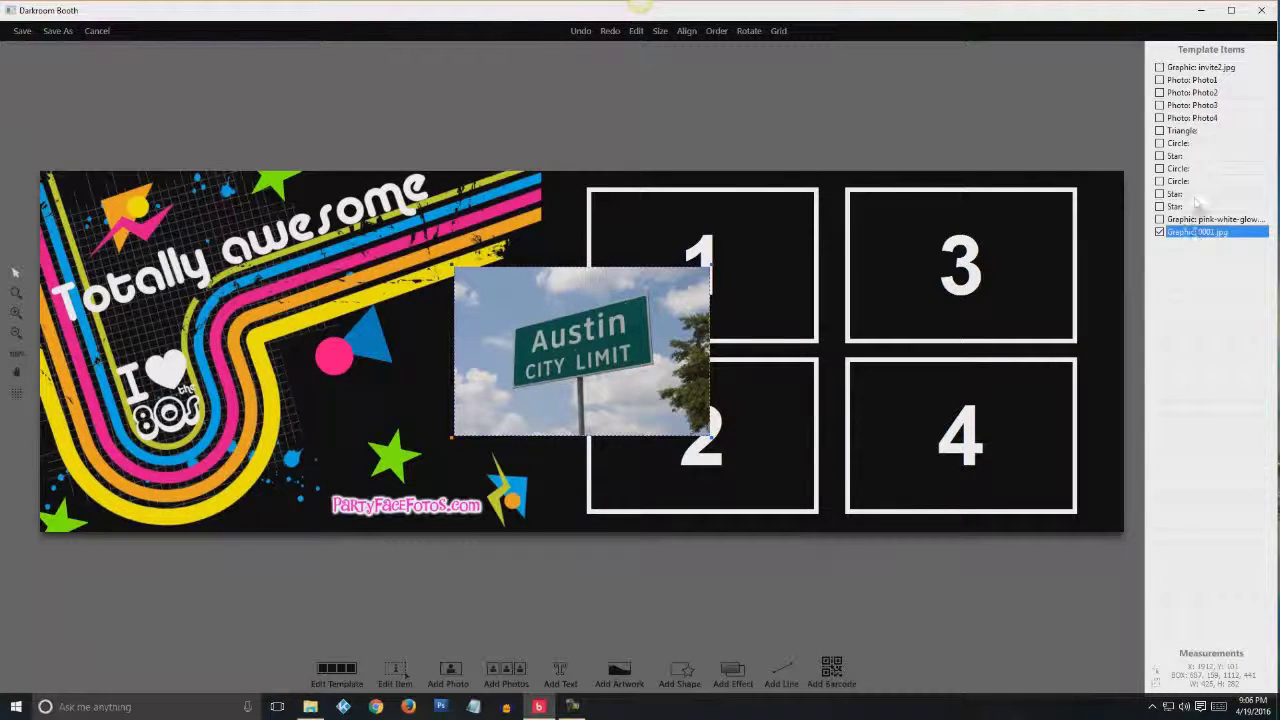
Make 0001.jpg the same size and position as Photo1, then layer it behind slot 1
click(1191, 81)
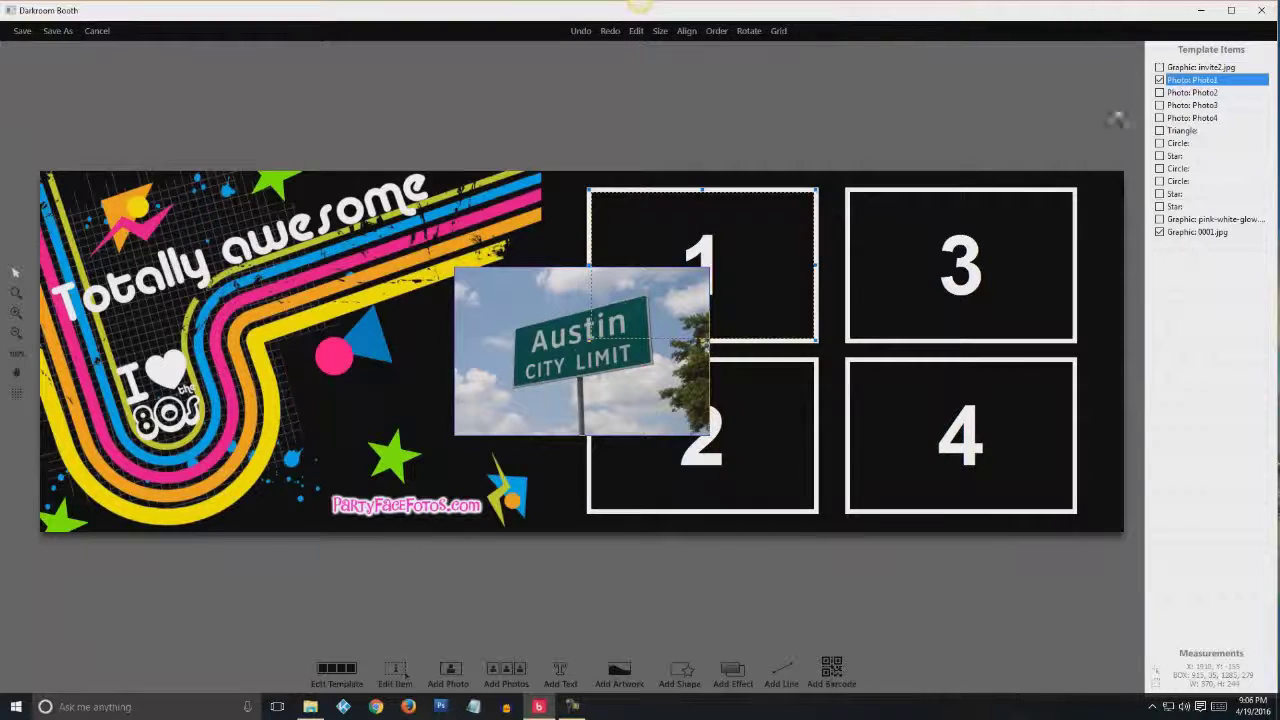
click(662, 36)
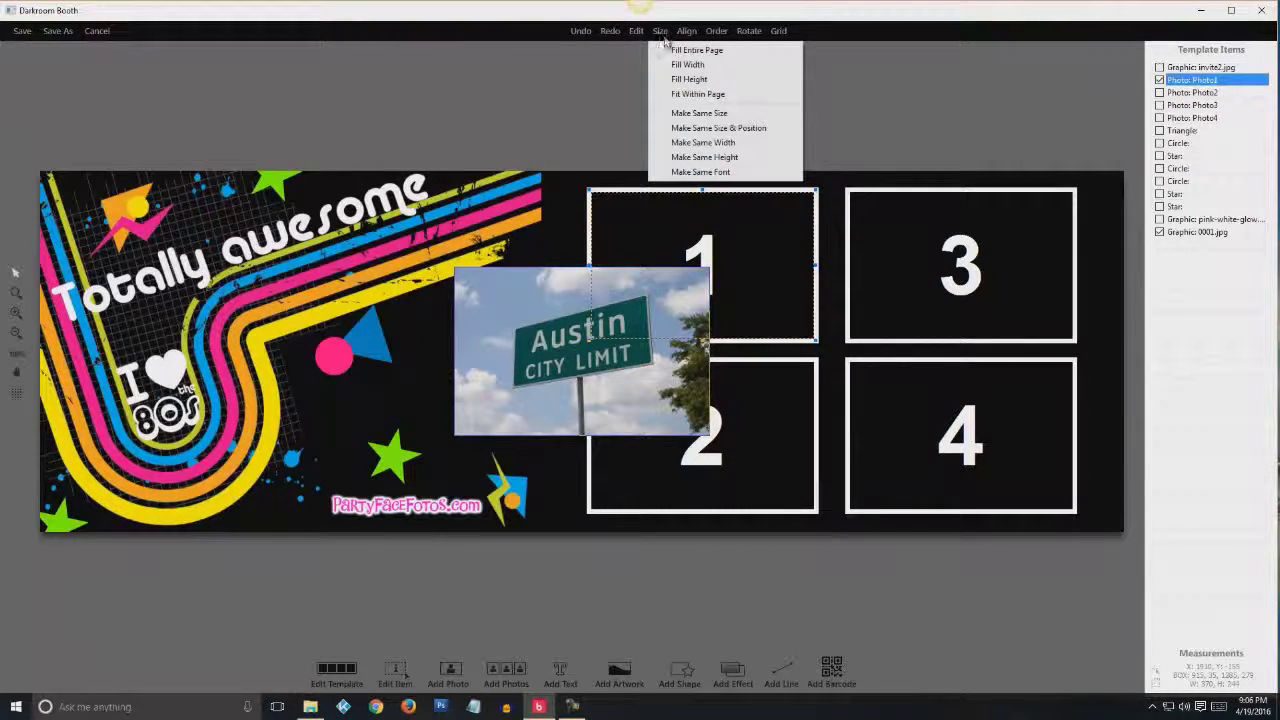
click(694, 130)
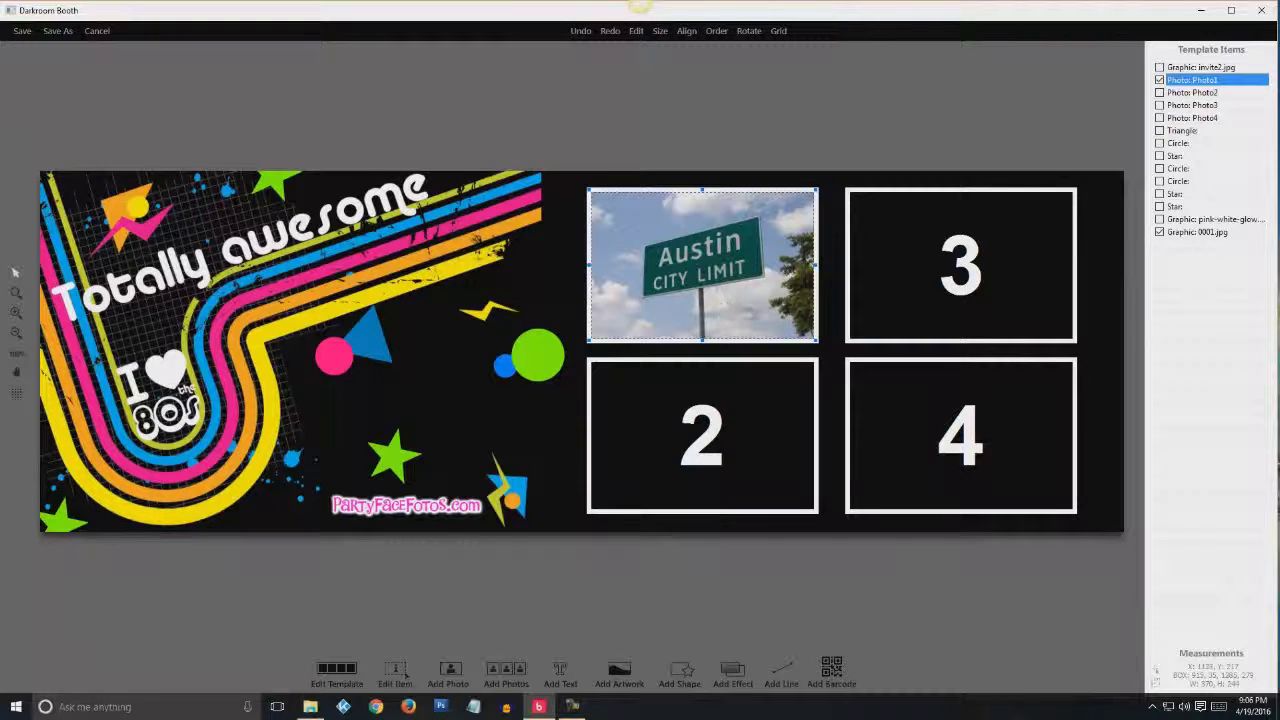
click(1196, 232)
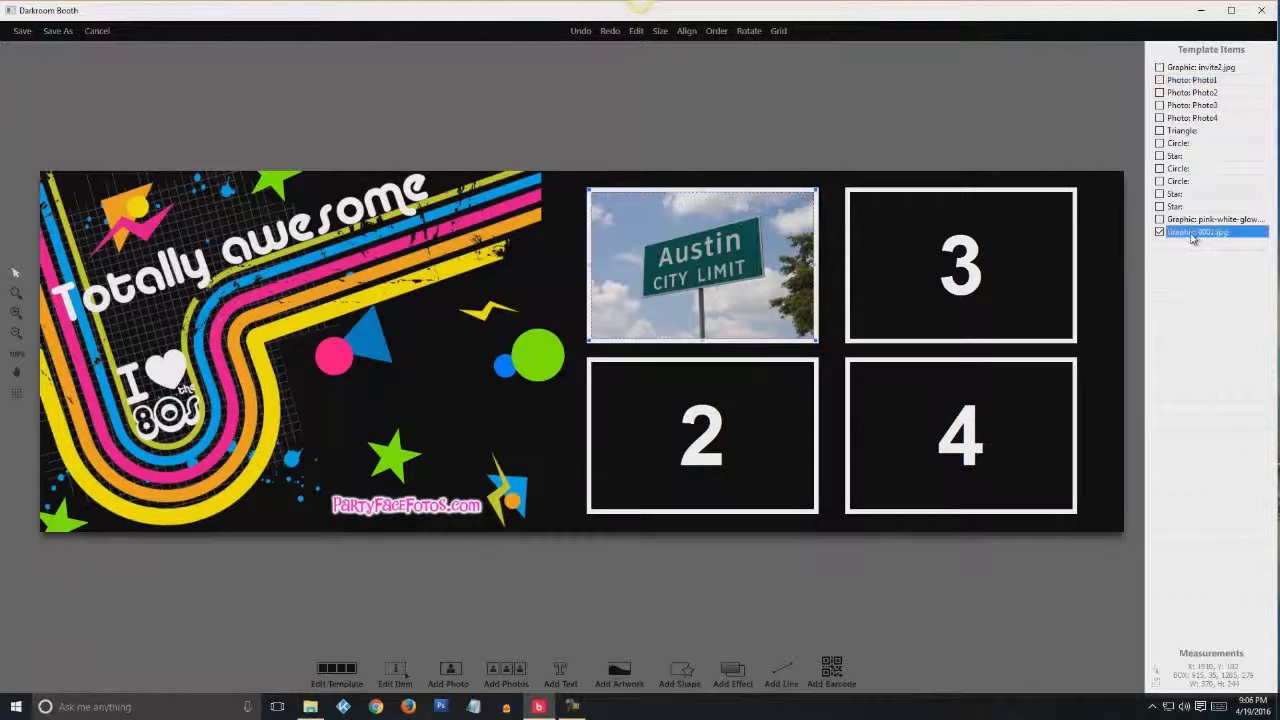
drag(1191, 234, 1184, 134)
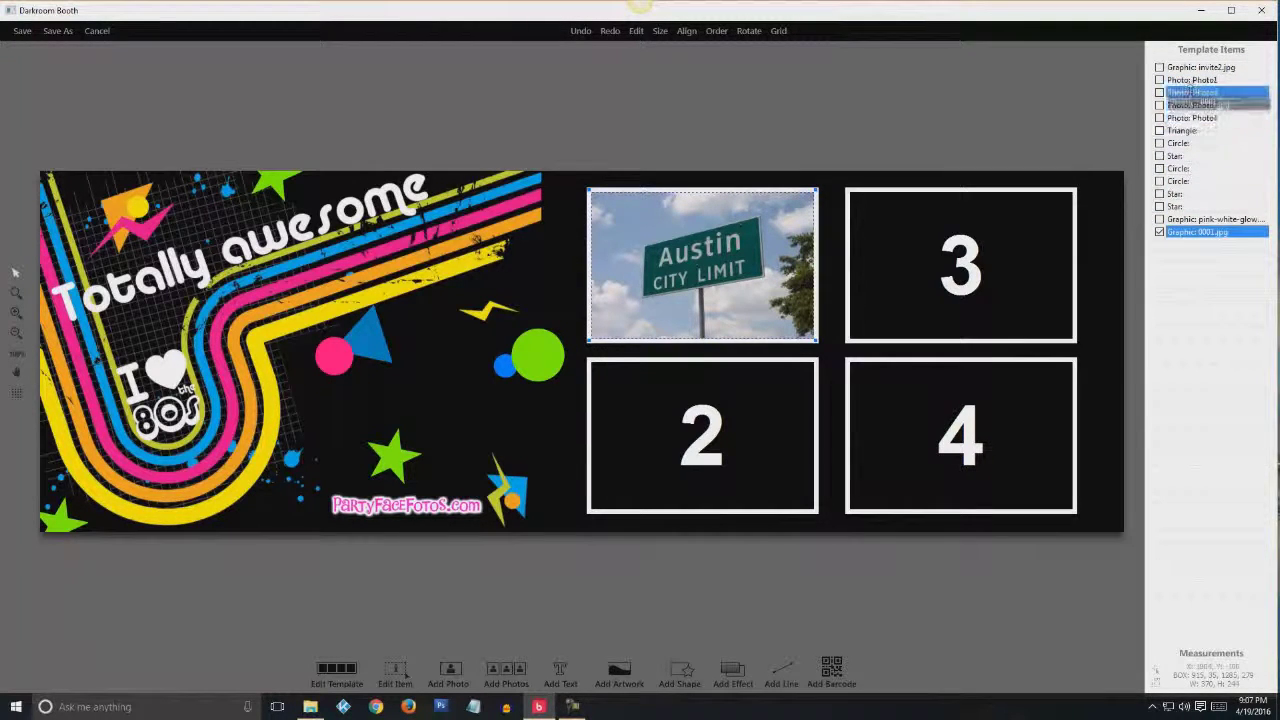
drag(1192, 92, 1190, 80)
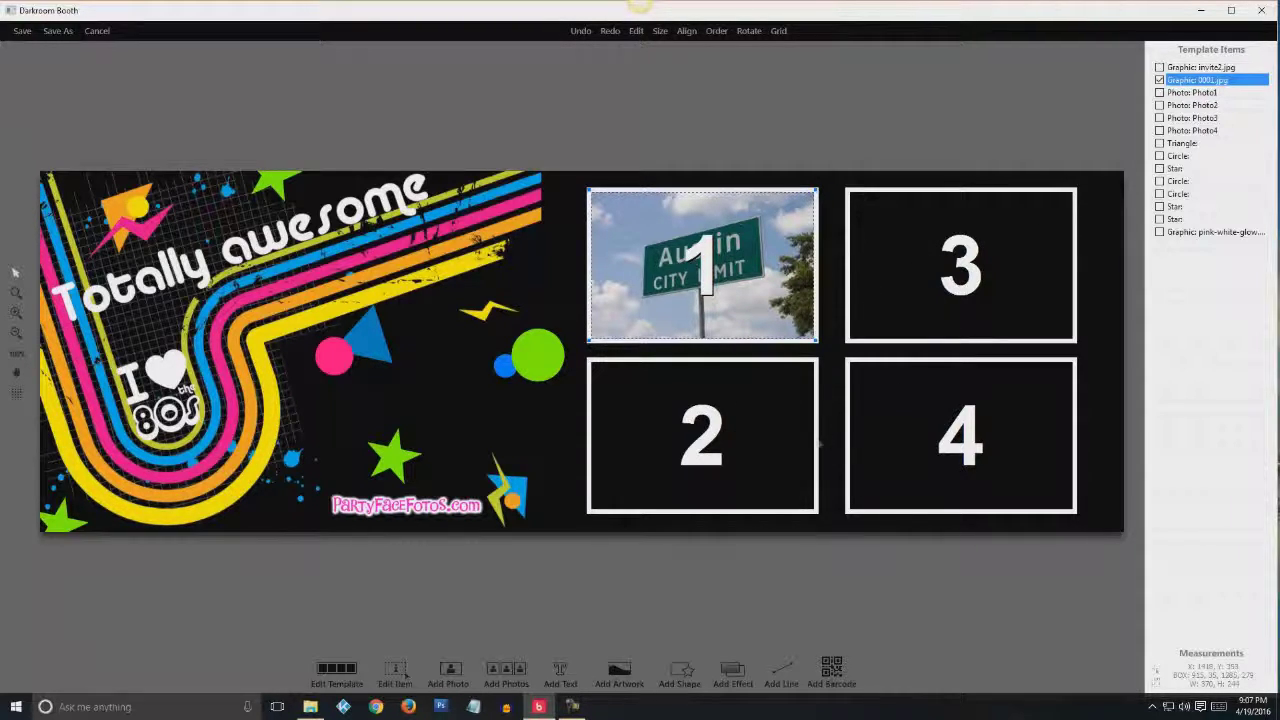
Add 0002.jpg, fit it to Photo2's size and position, and layer it behind slot 2
click(395, 670)
click(740, 220)
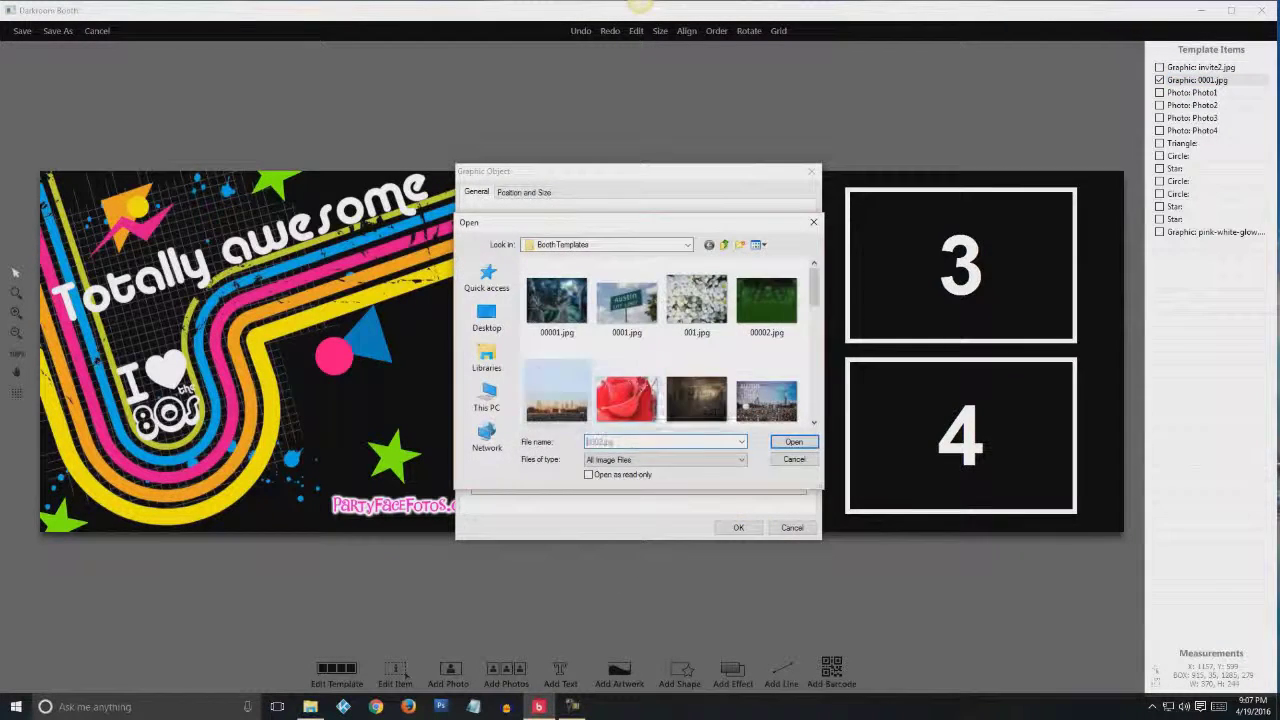
double_click(623, 291)
click(738, 528)
click(1195, 244)
click(1192, 105)
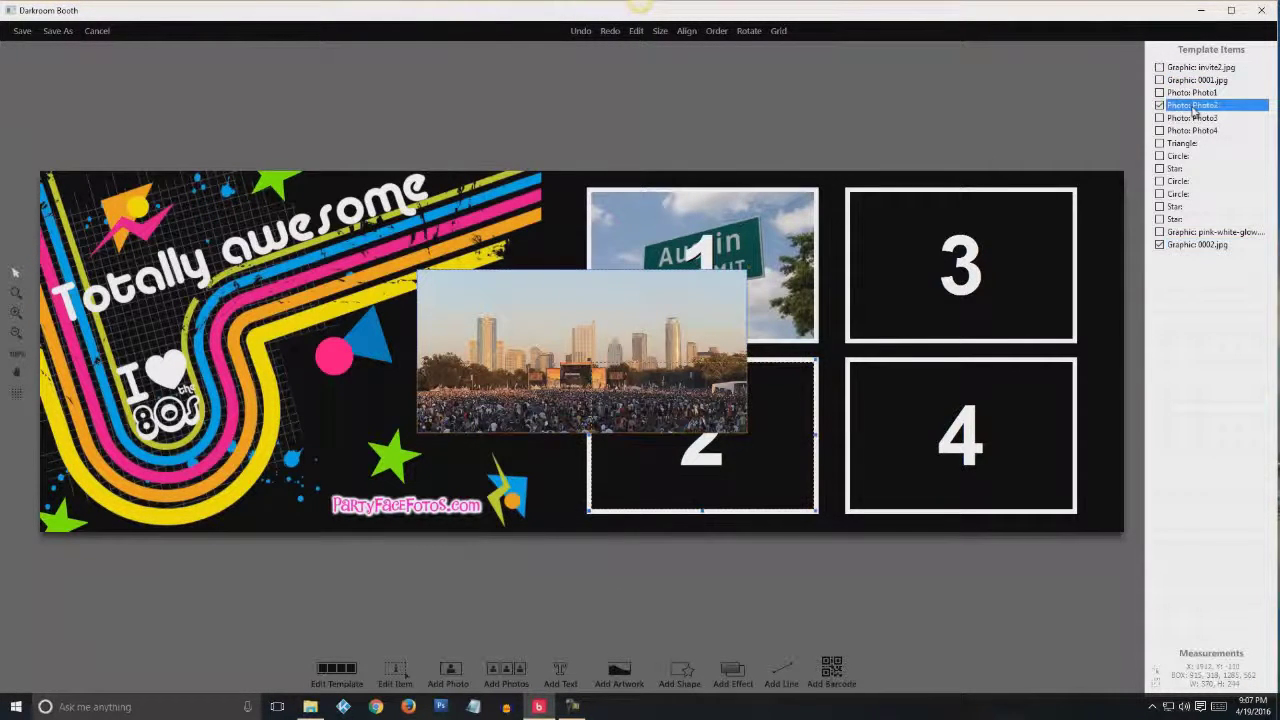
click(660, 30)
click(770, 126)
click(1195, 244)
drag(1195, 244, 1195, 80)
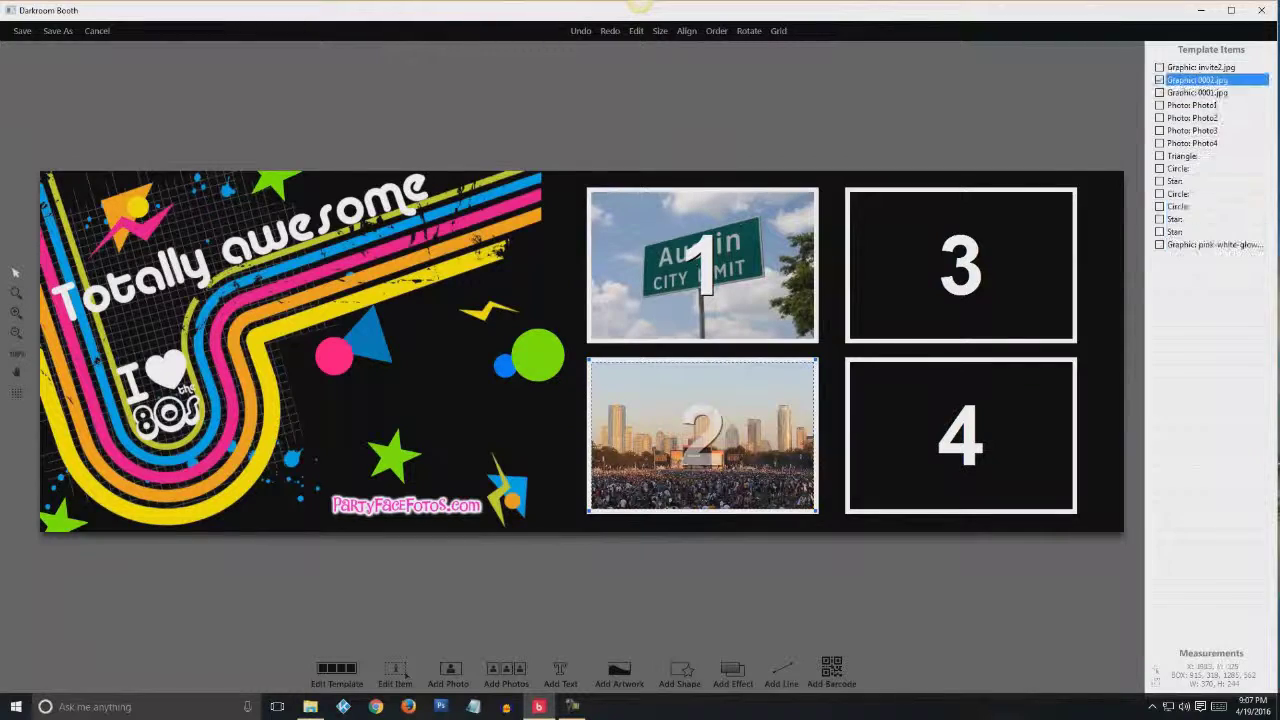
Add 0003.jpg, fit it to Photo3, and layer it behind slot 3
click(620, 670)
click(740, 220)
click(689, 293)
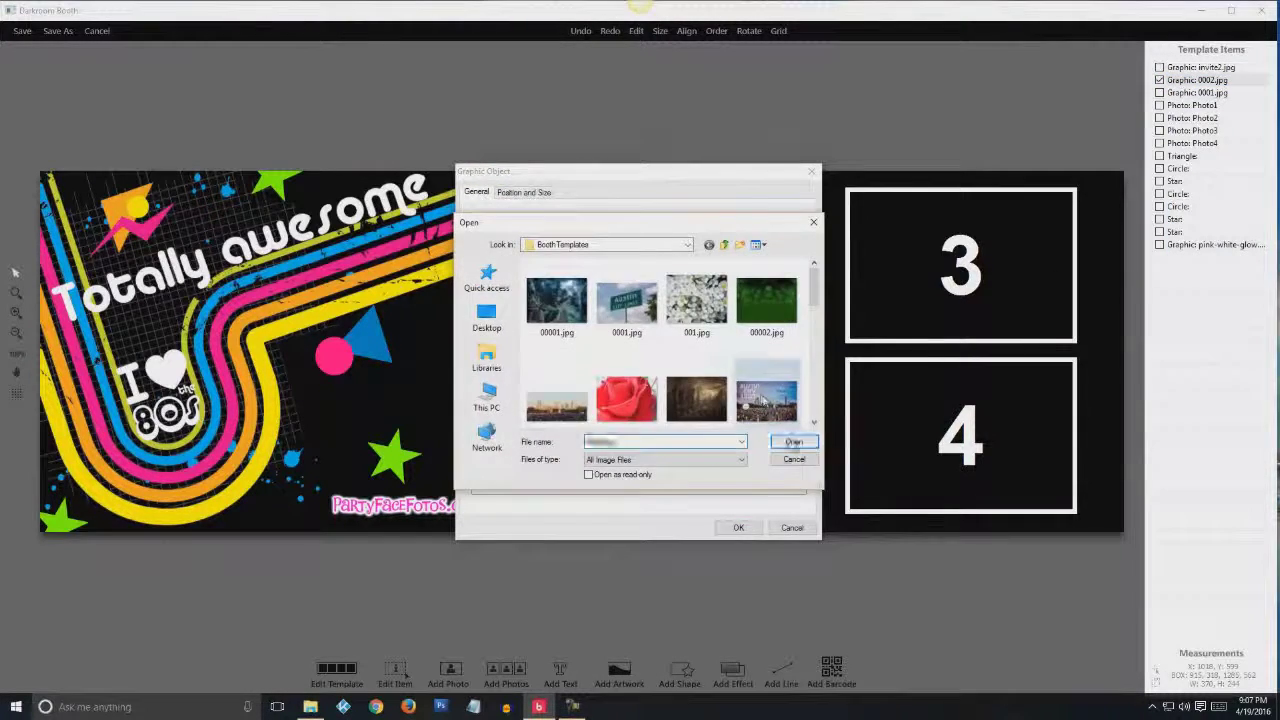
click(794, 443)
click(738, 528)
click(1195, 257)
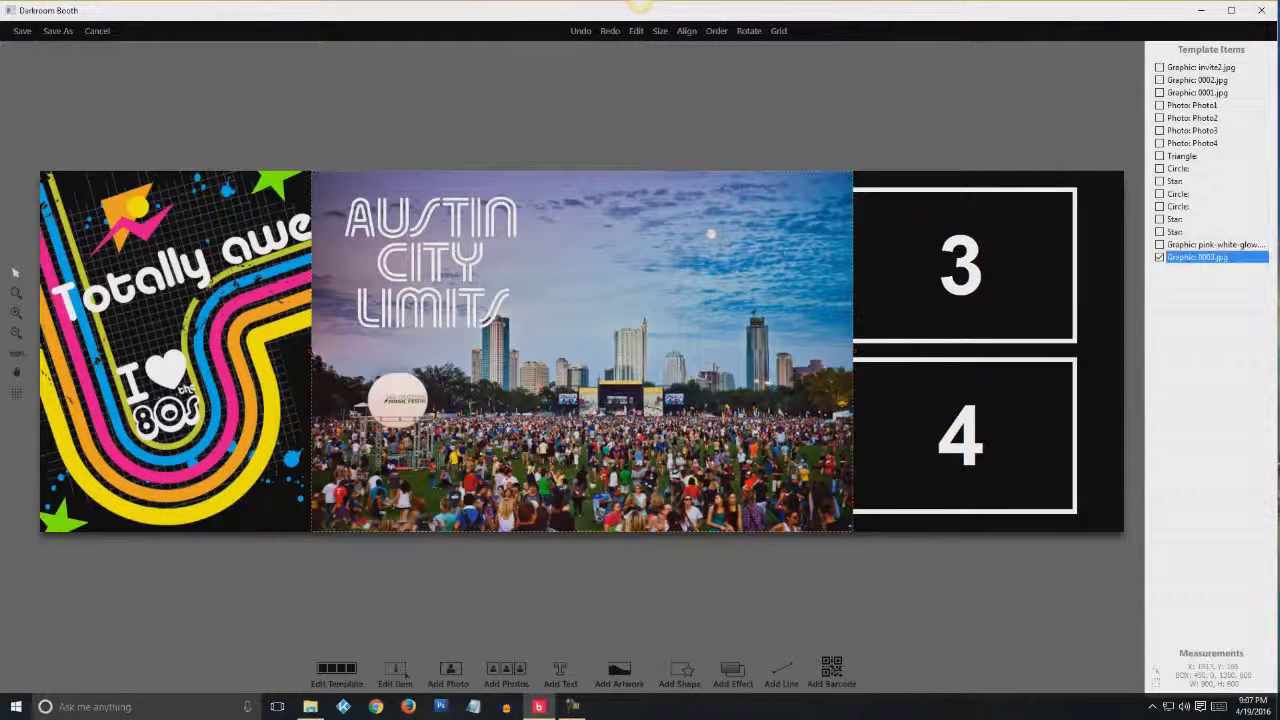
click(1192, 130)
click(661, 30)
click(694, 134)
drag(1195, 257, 1210, 94)
Add 0004.jpg, fit it to Photo4, and layer it behind slot 4
click(620, 670)
click(740, 220)
scroll(660, 340, down, 3)
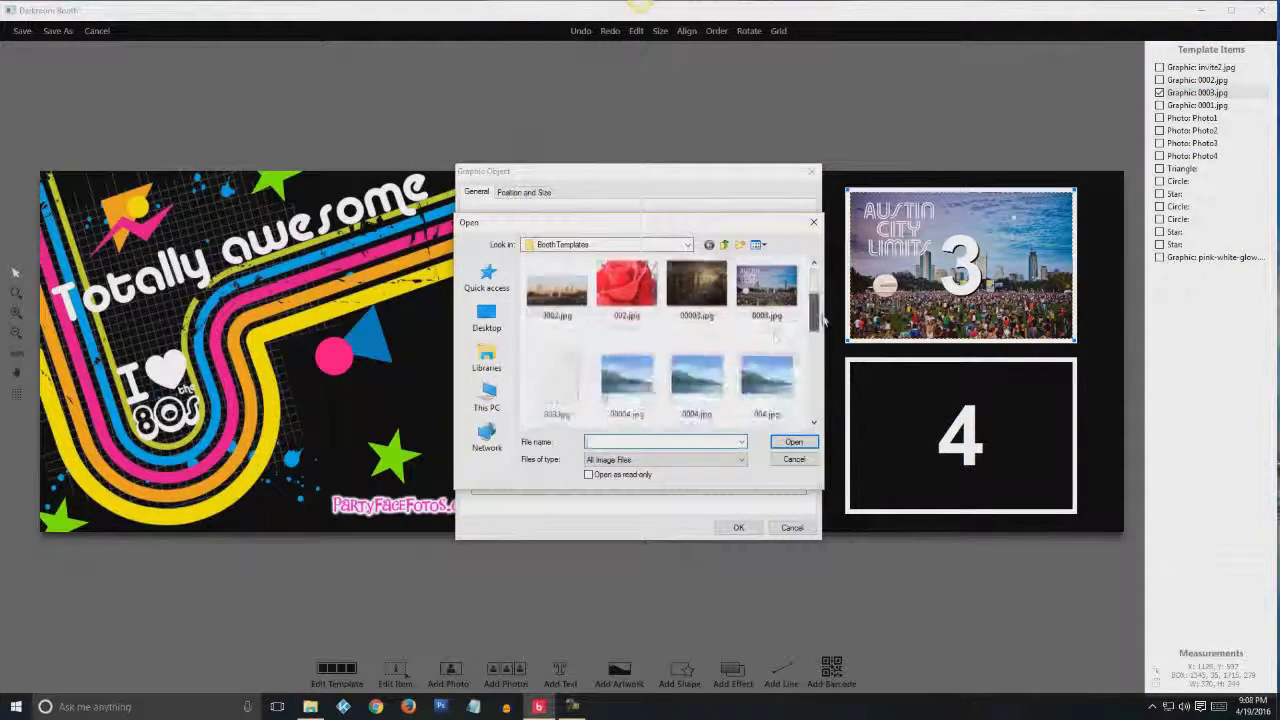
click(696, 366)
click(793, 441)
click(738, 528)
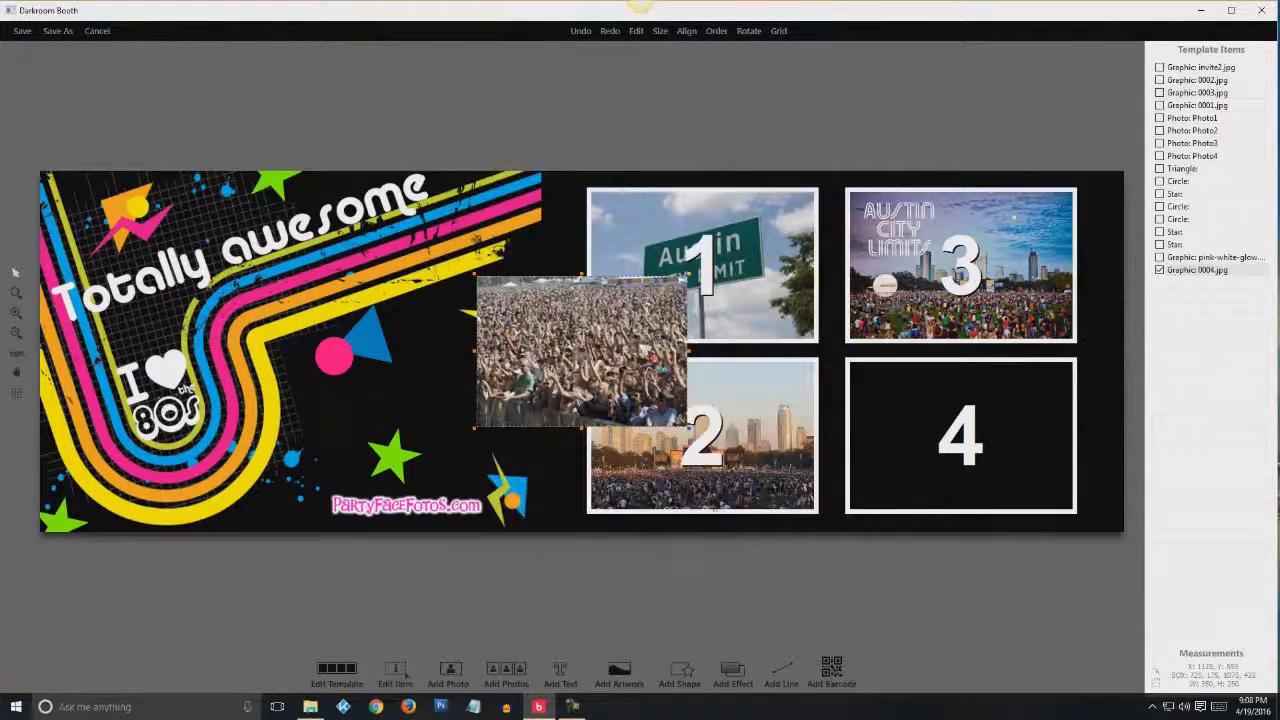
click(660, 30)
click(700, 140)
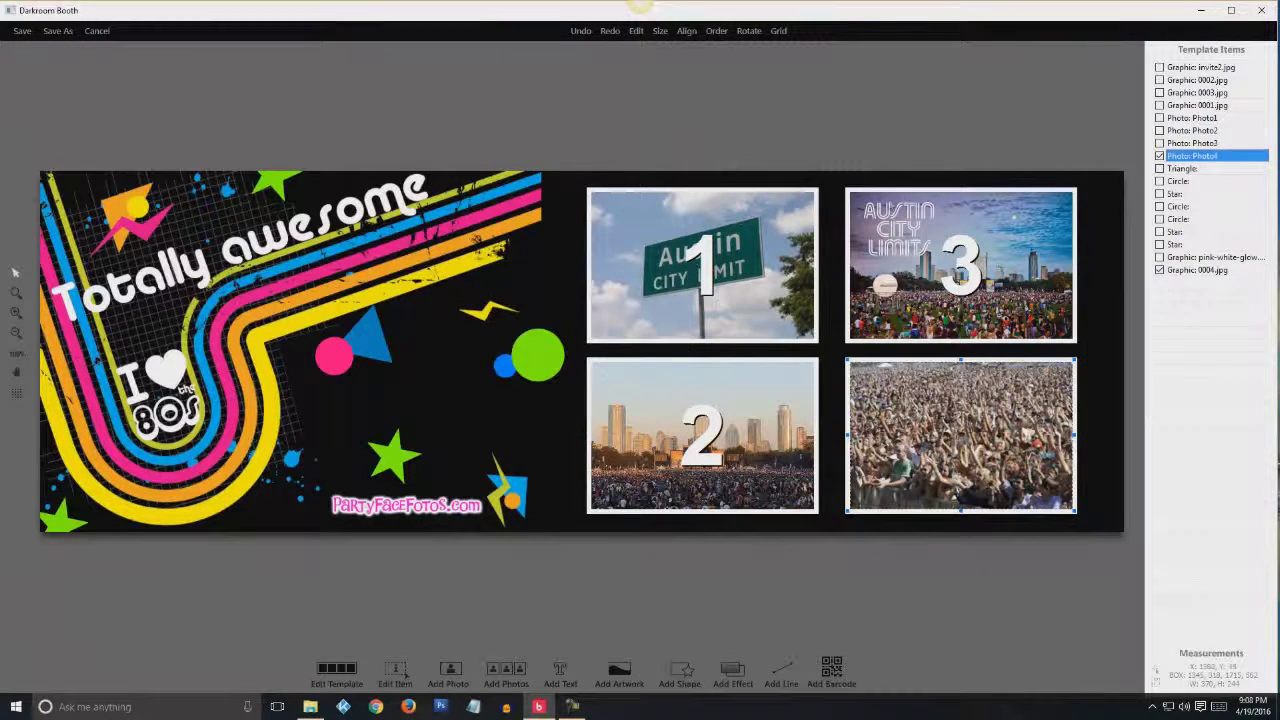
drag(1197, 270, 1205, 110)
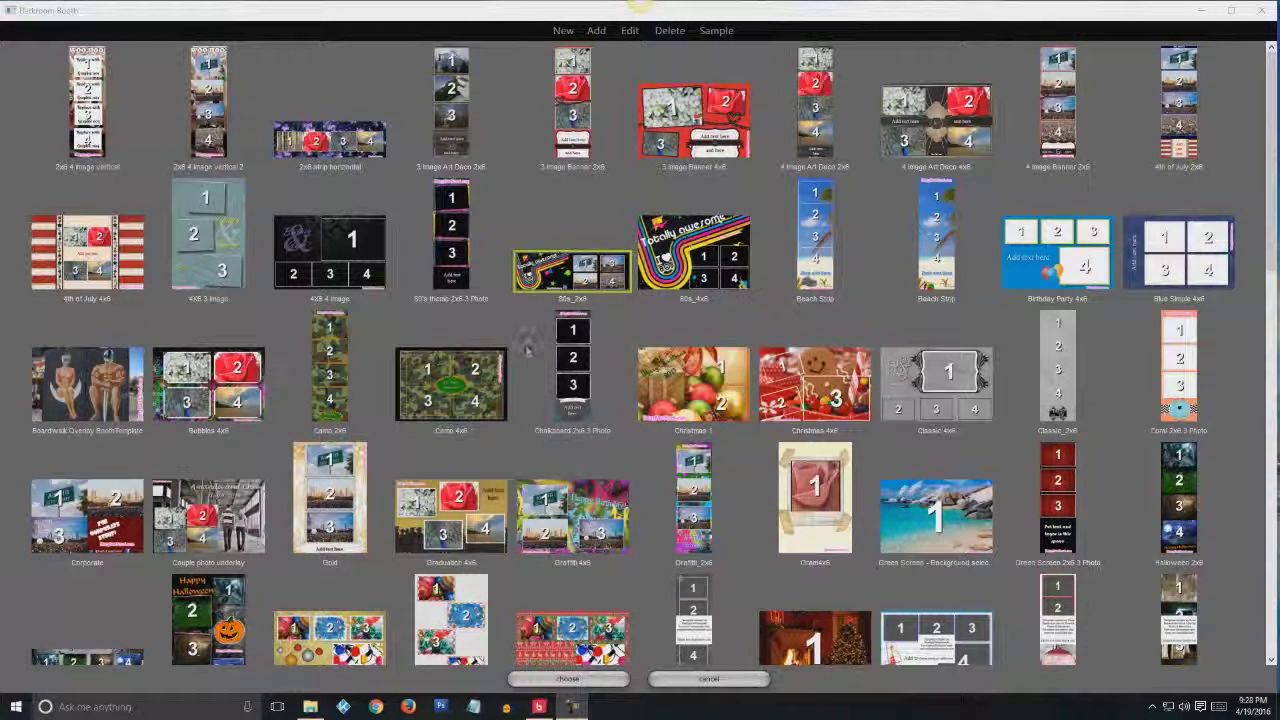
Choose the 80s_2x6 template for prints and switch to the Screens settings
click(568, 680)
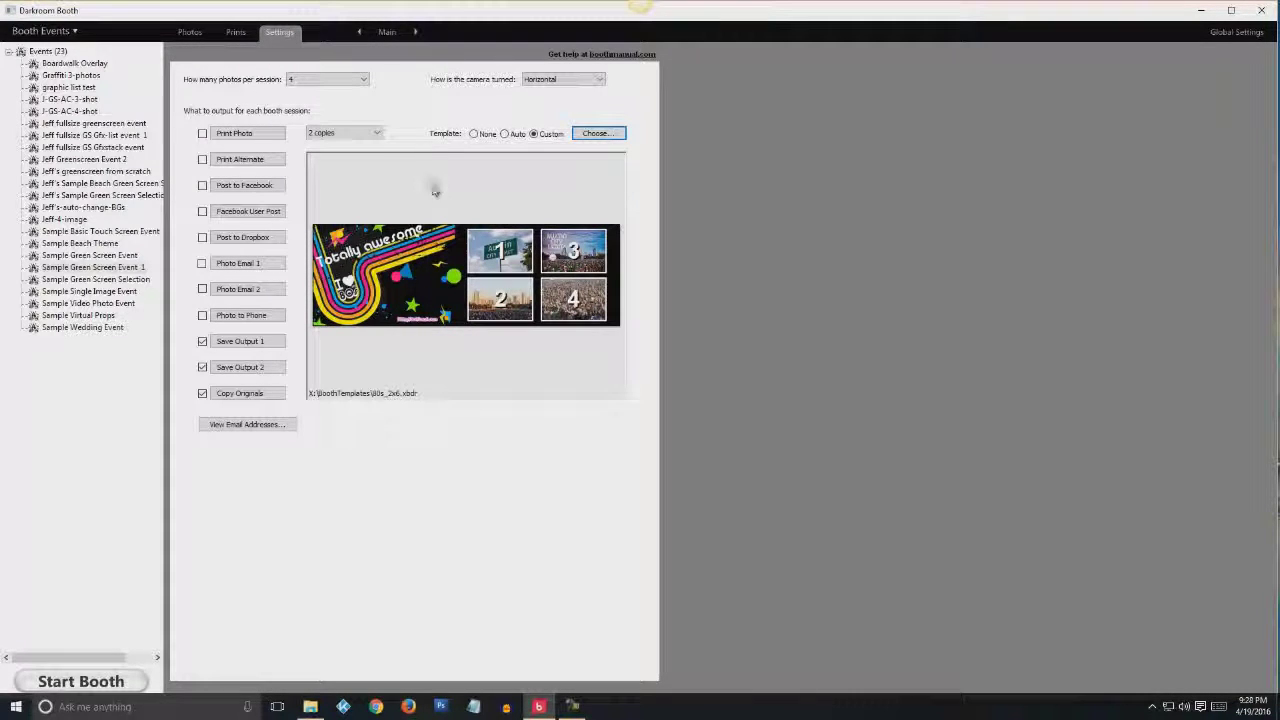
click(388, 33)
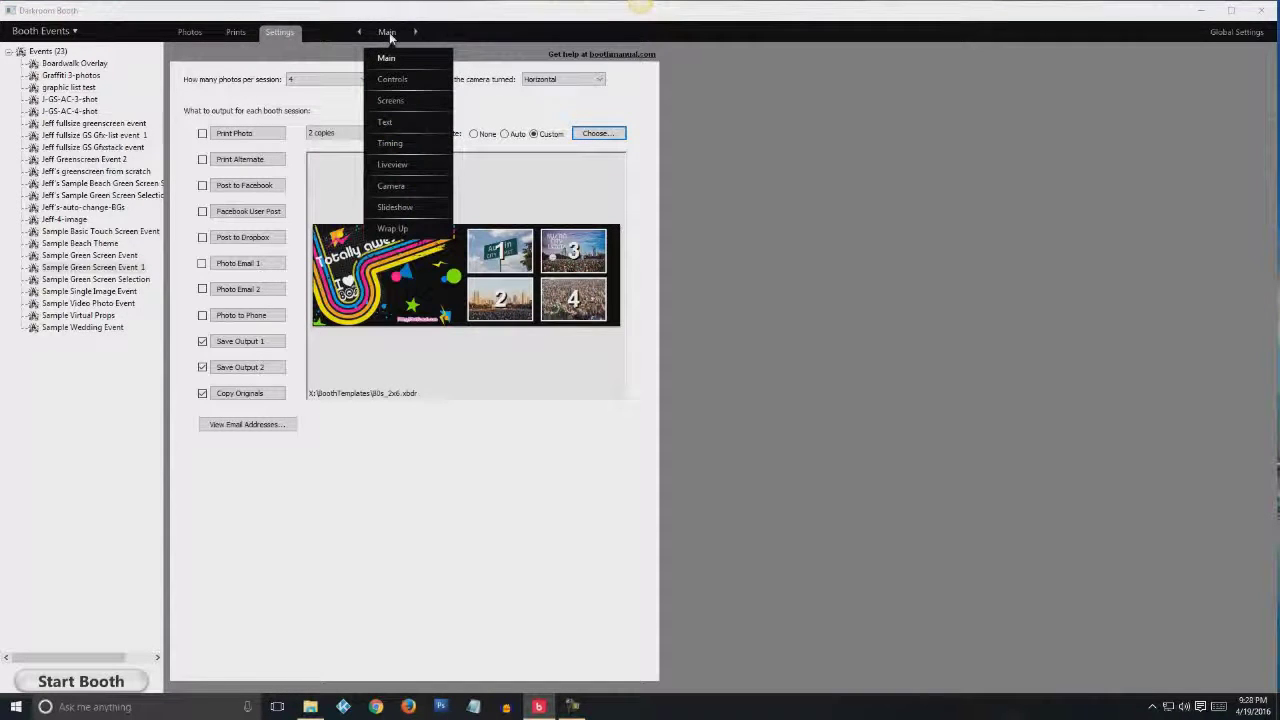
click(390, 103)
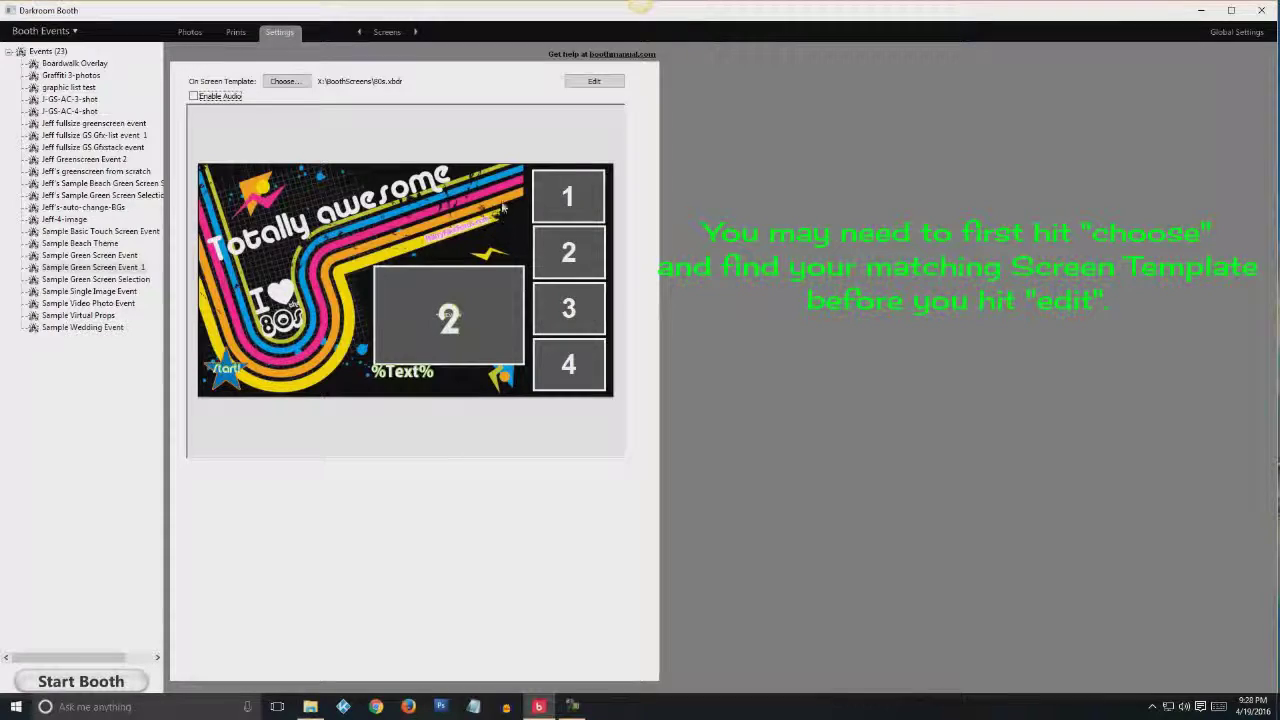
Edit the 80s on-screen template and select photo slot 1
click(590, 86)
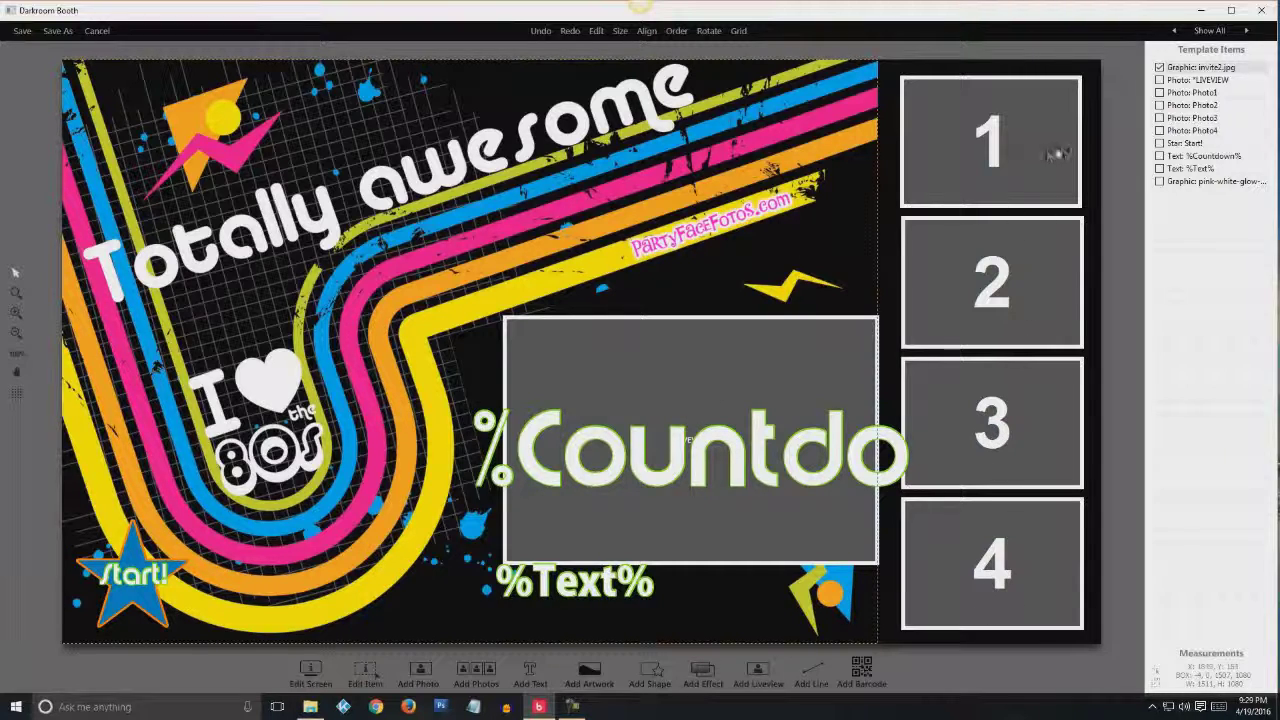
click(1190, 92)
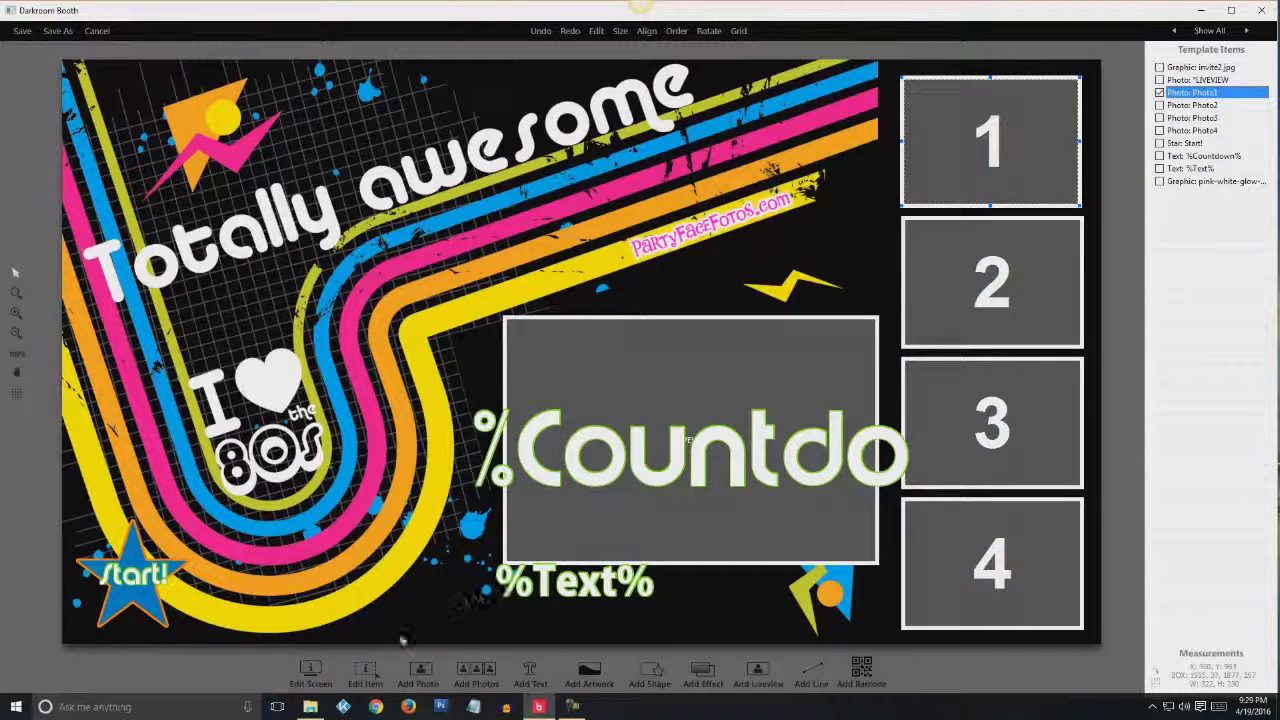
Give photo slots 1 and 2 green-screen Chroma-key transparency
click(370, 670)
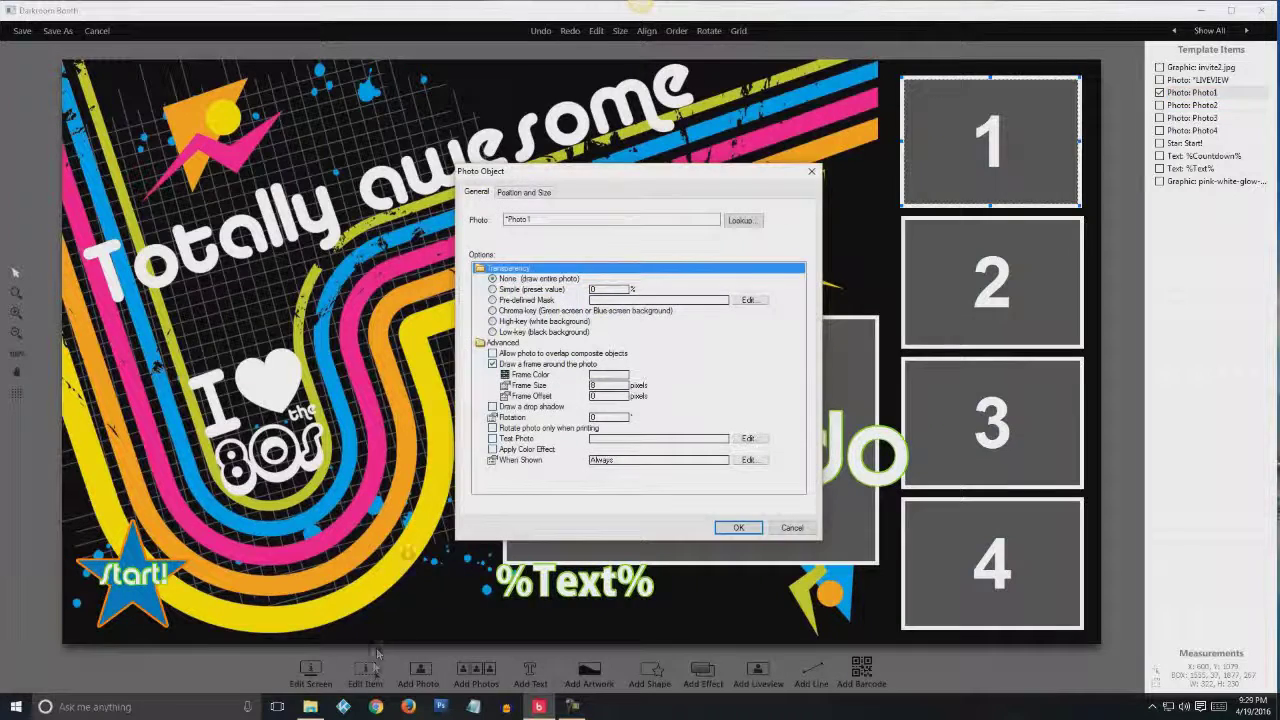
click(516, 314)
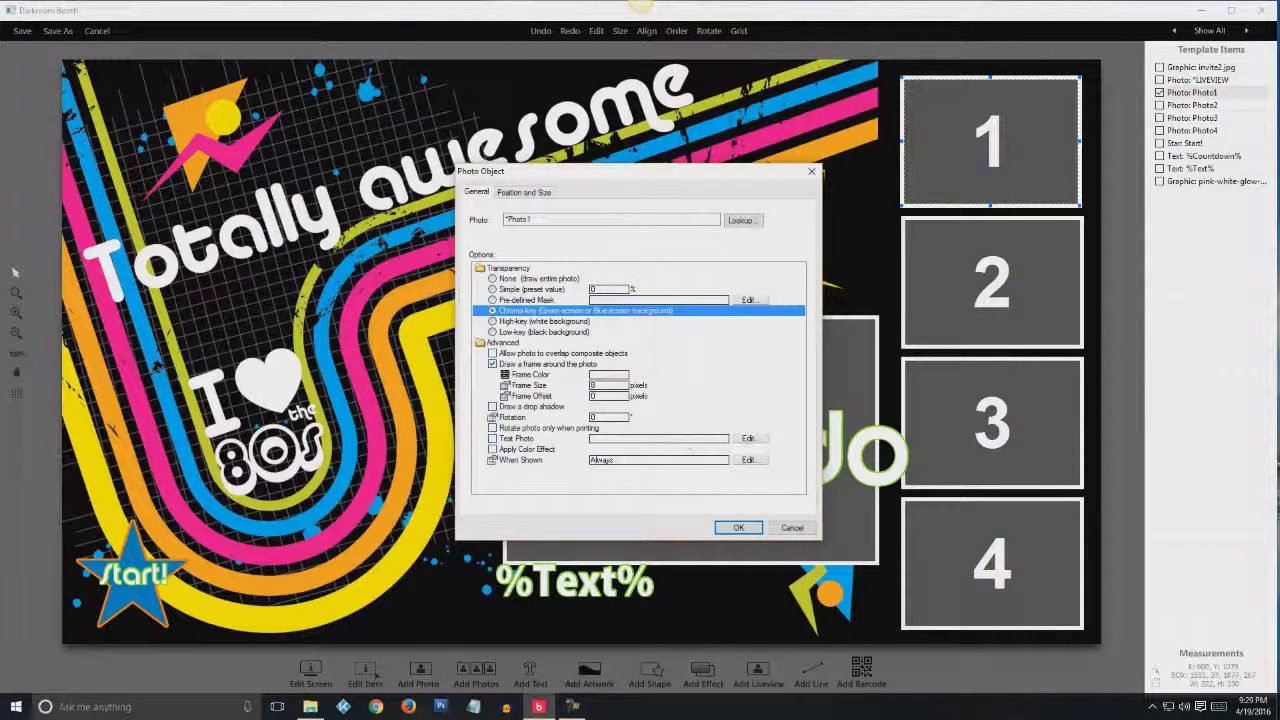
click(738, 527)
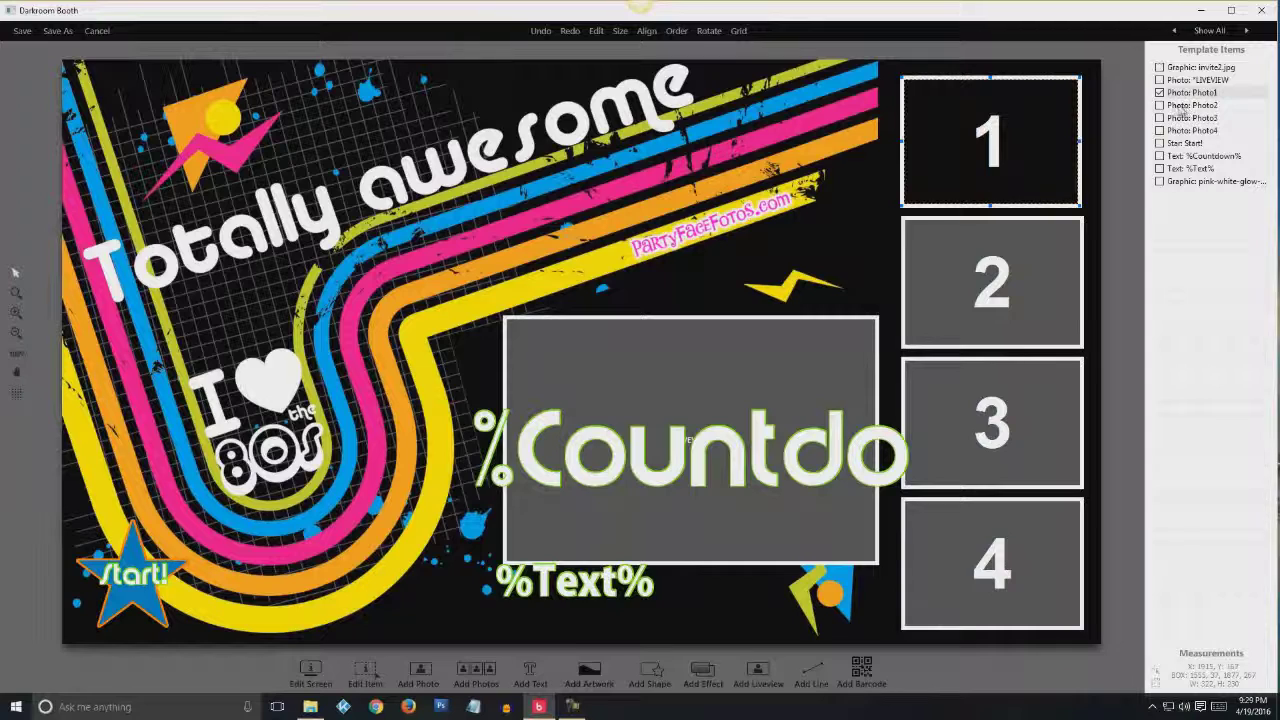
double_click(1183, 105)
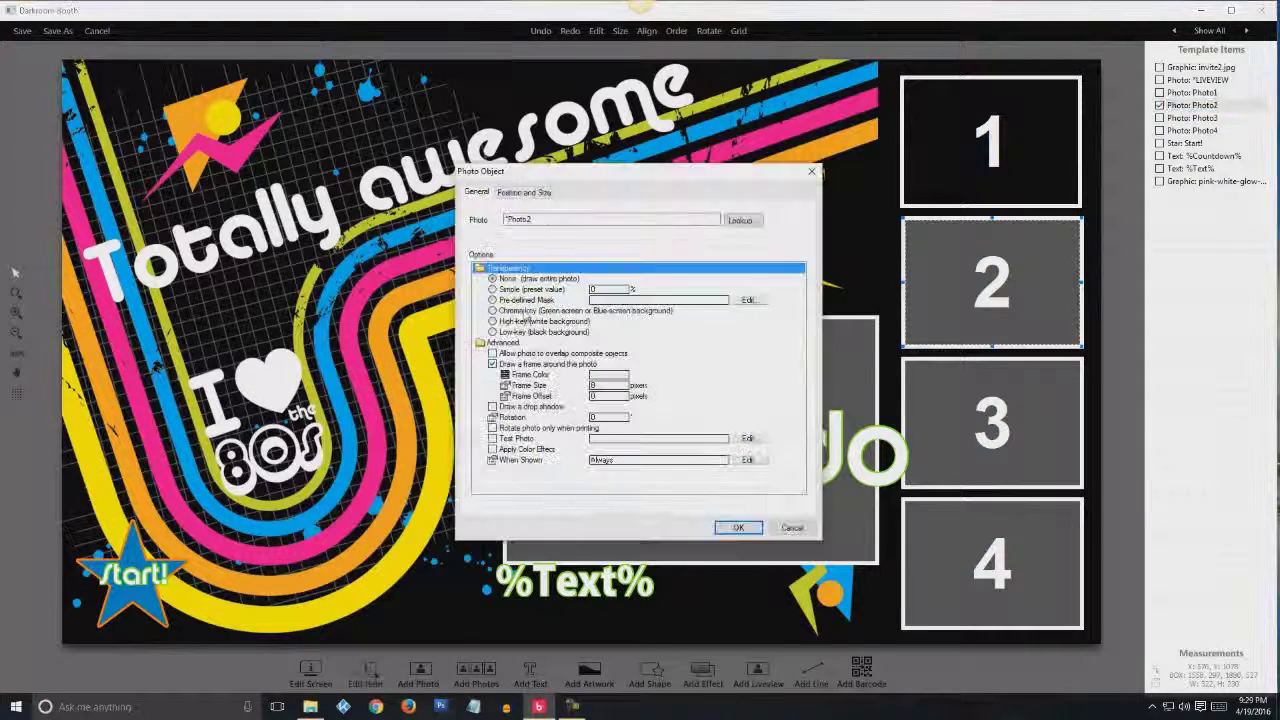
click(738, 527)
click(1183, 118)
Give photo slots 3 and 4 Chroma-key transparency
double_click(1183, 118)
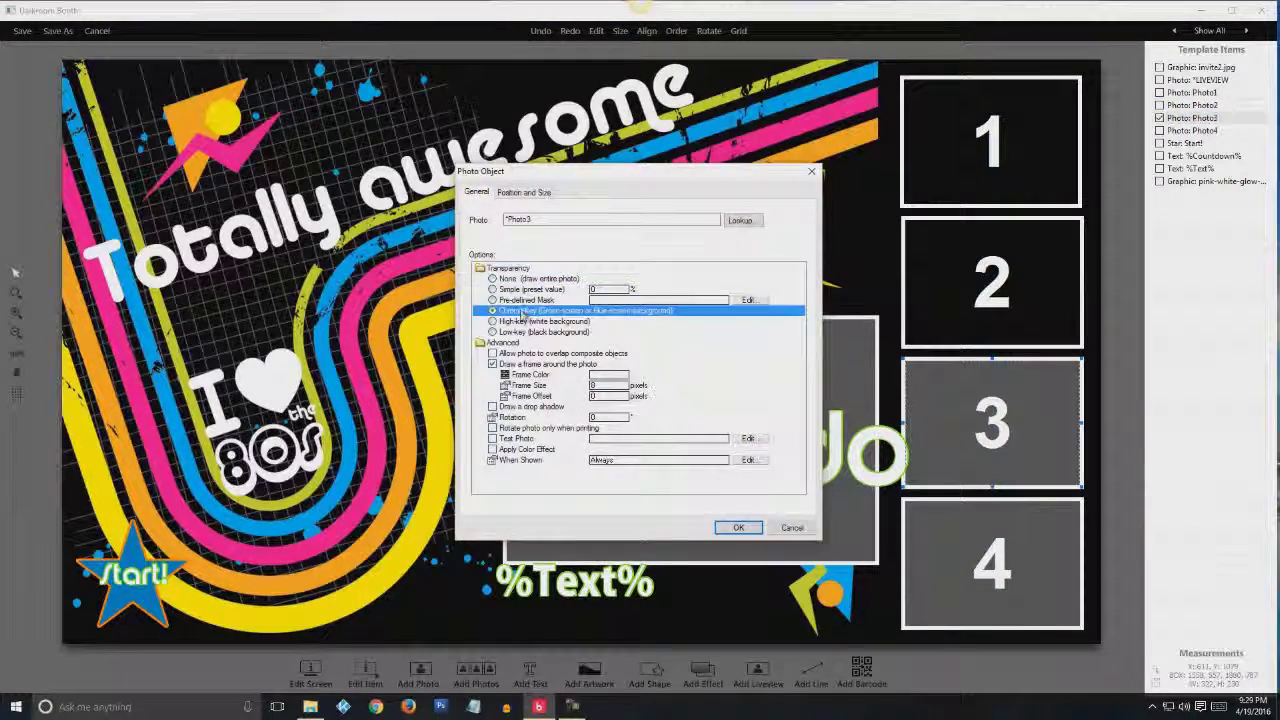
click(738, 527)
click(1190, 130)
click(367, 676)
click(738, 527)
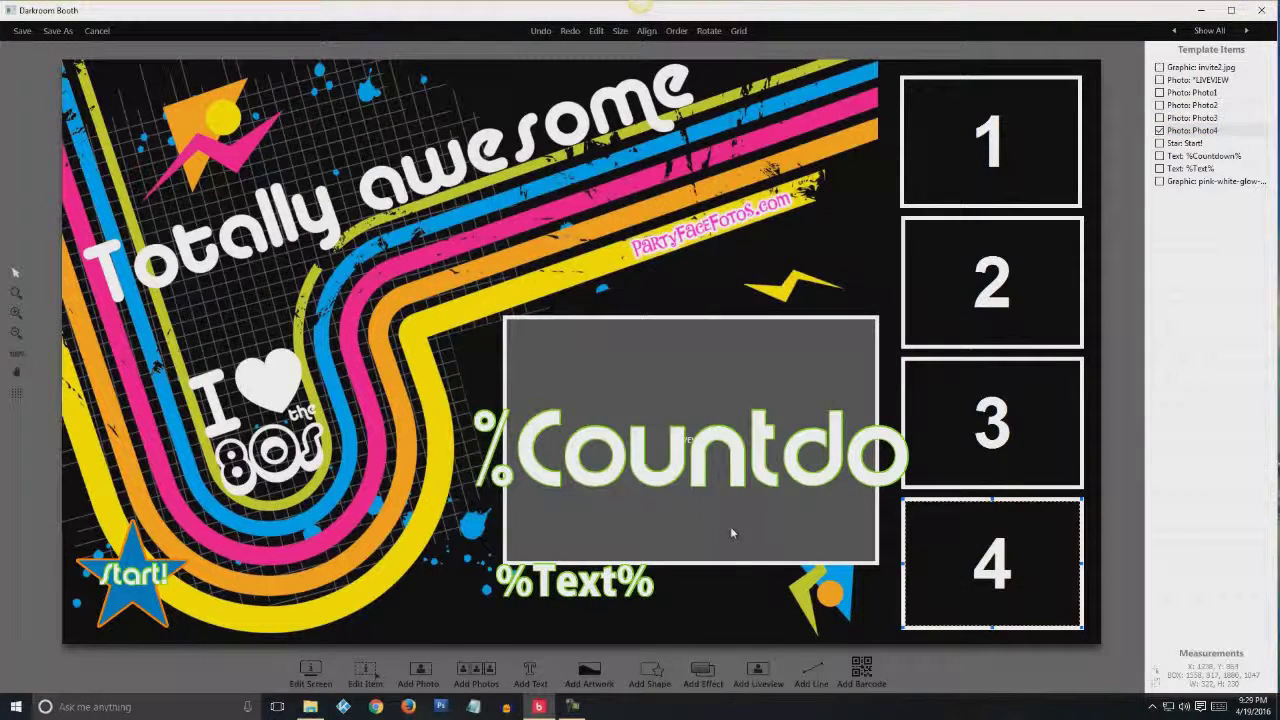
click(1184, 81)
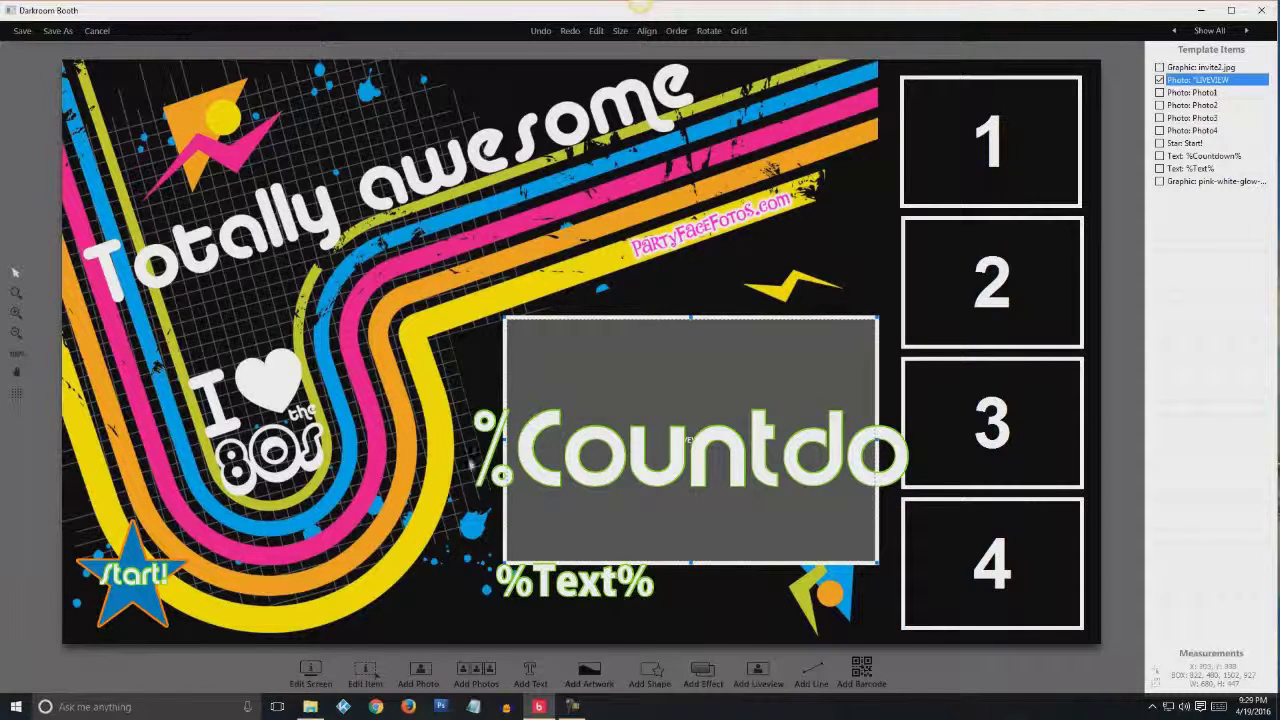
Set the *LIVEVIEW photo's transparency to Chroma-key
click(371, 672)
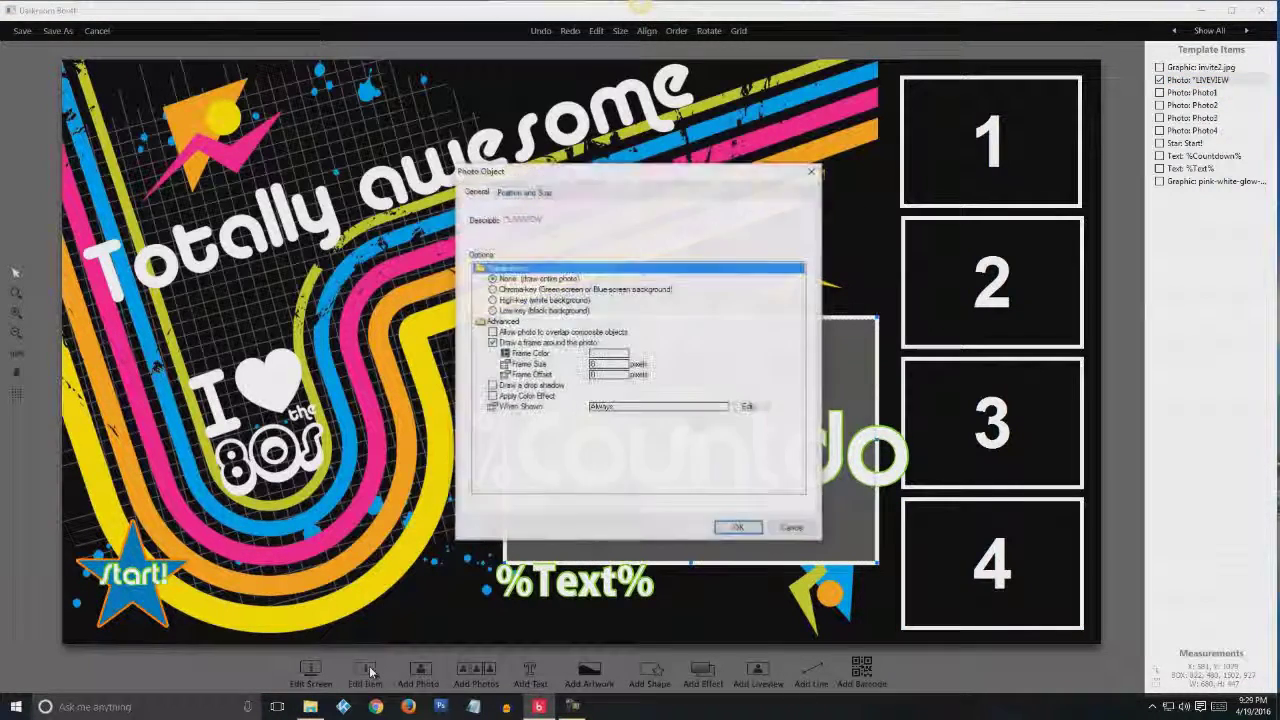
click(512, 290)
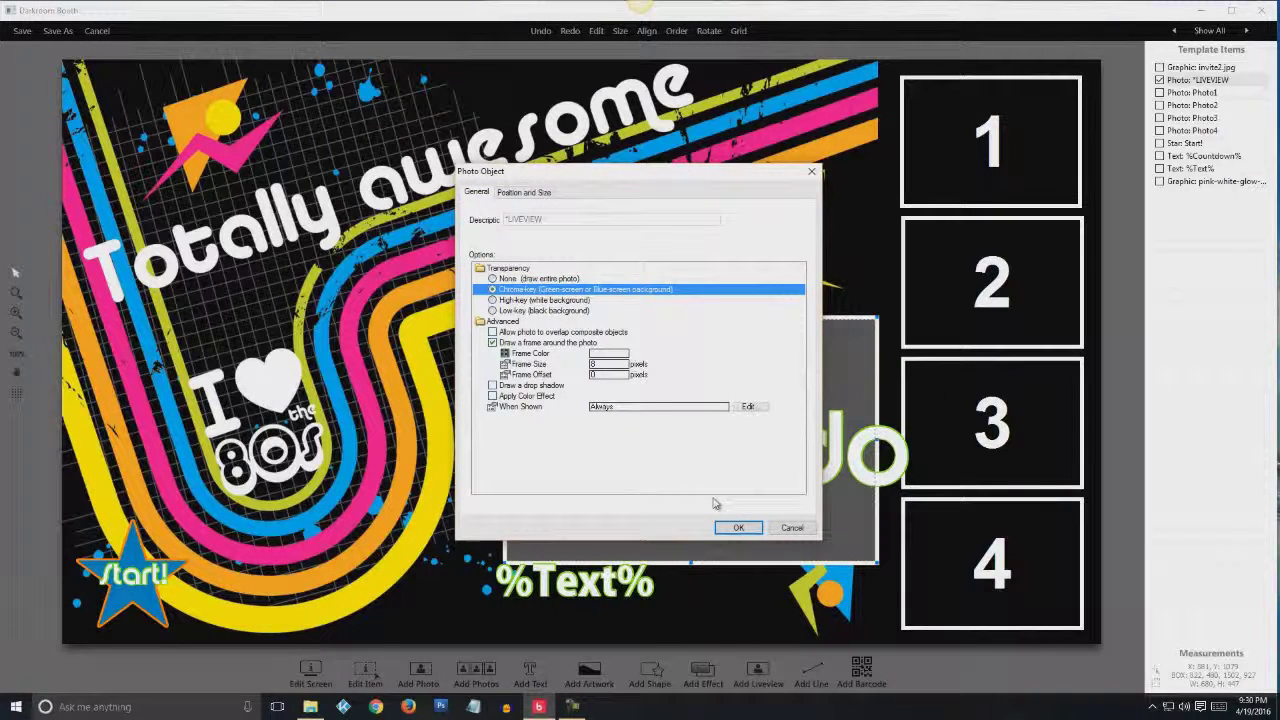
click(738, 527)
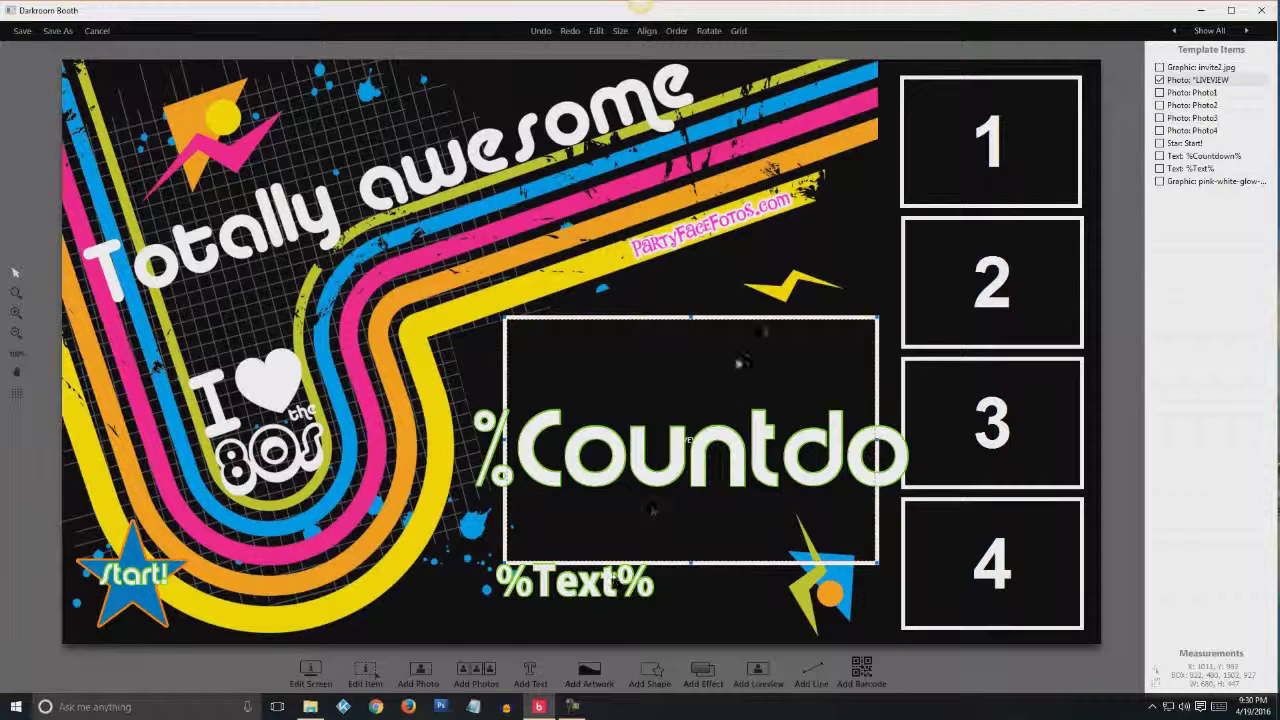
Add 0001.jpg as a new artwork graphic on the on-screen template
click(591, 677)
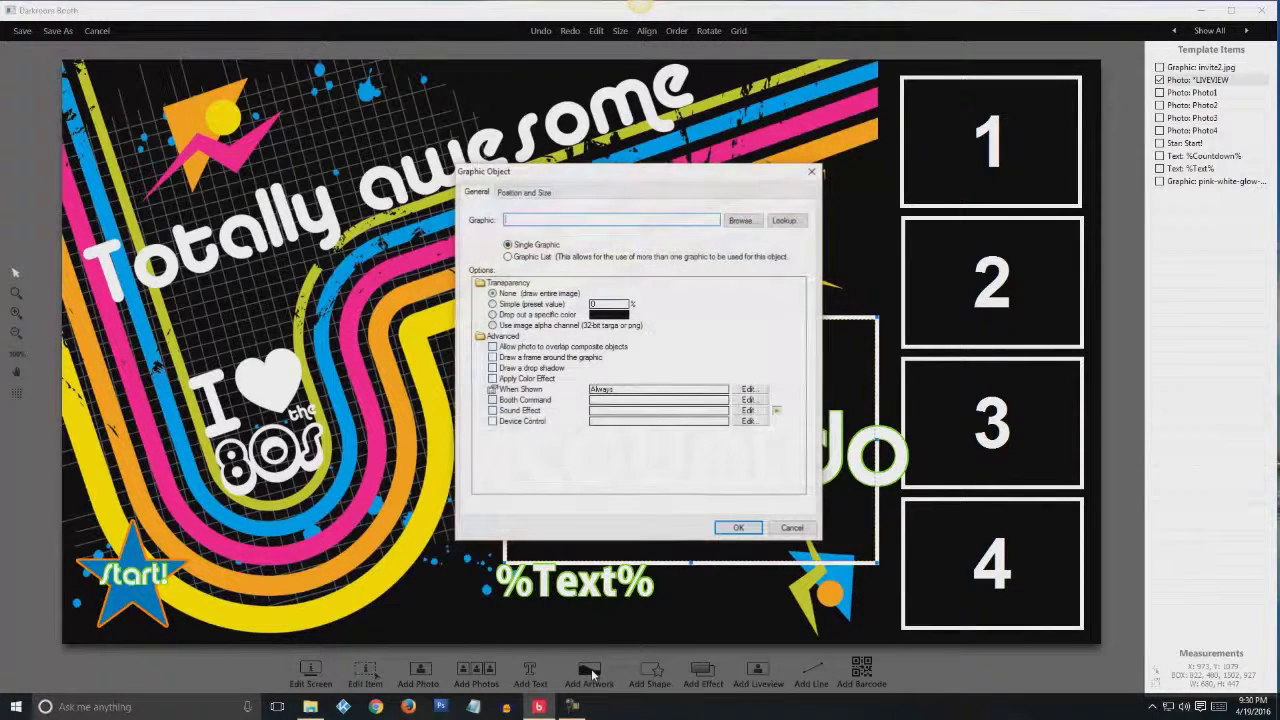
click(740, 221)
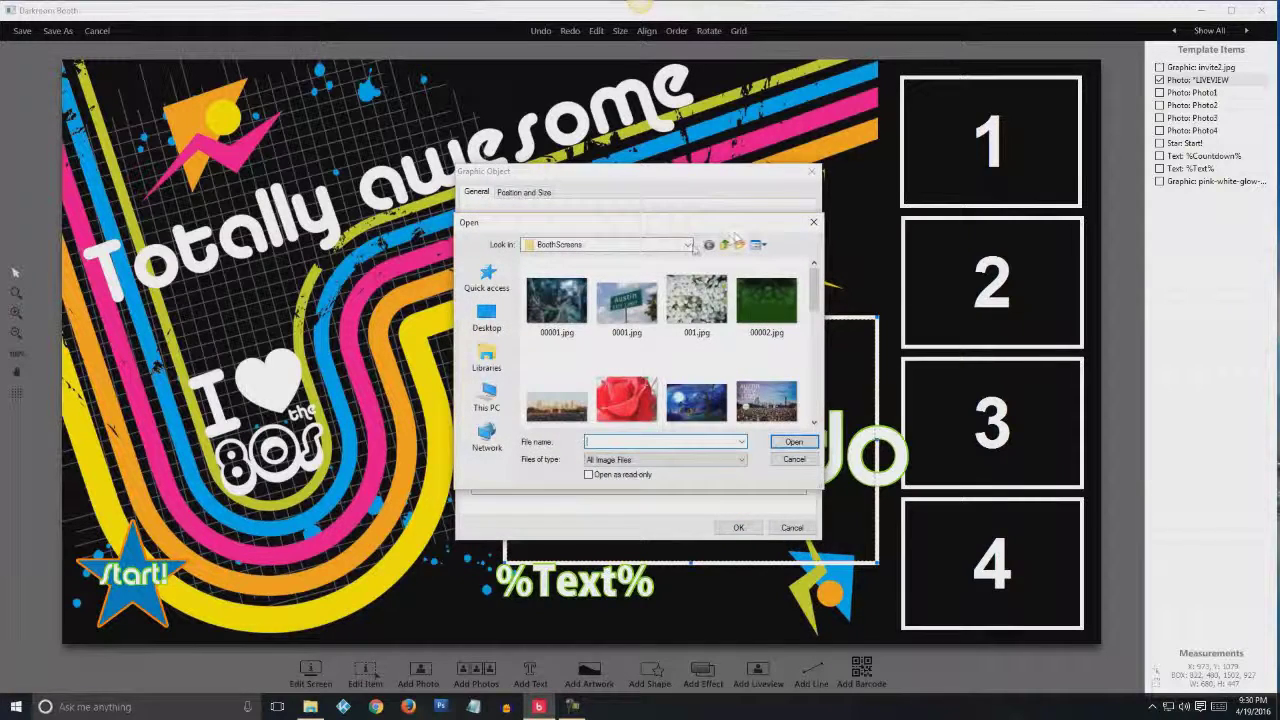
click(626, 300)
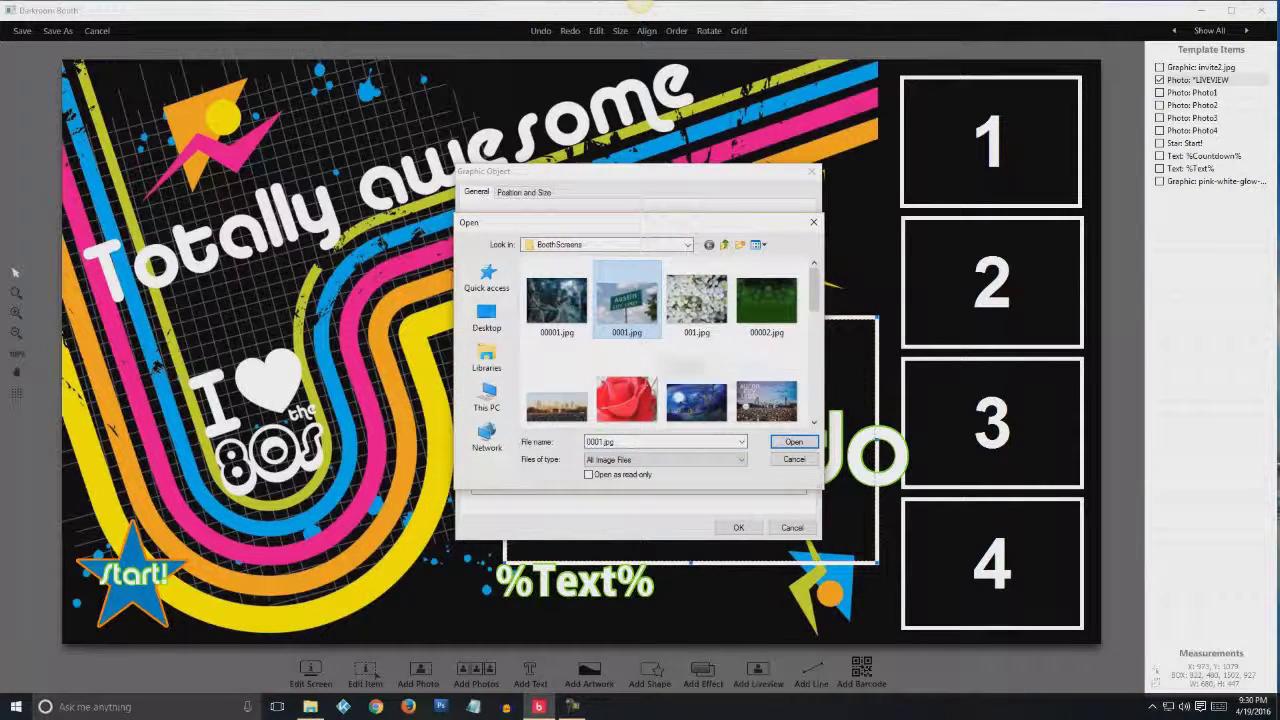
click(792, 443)
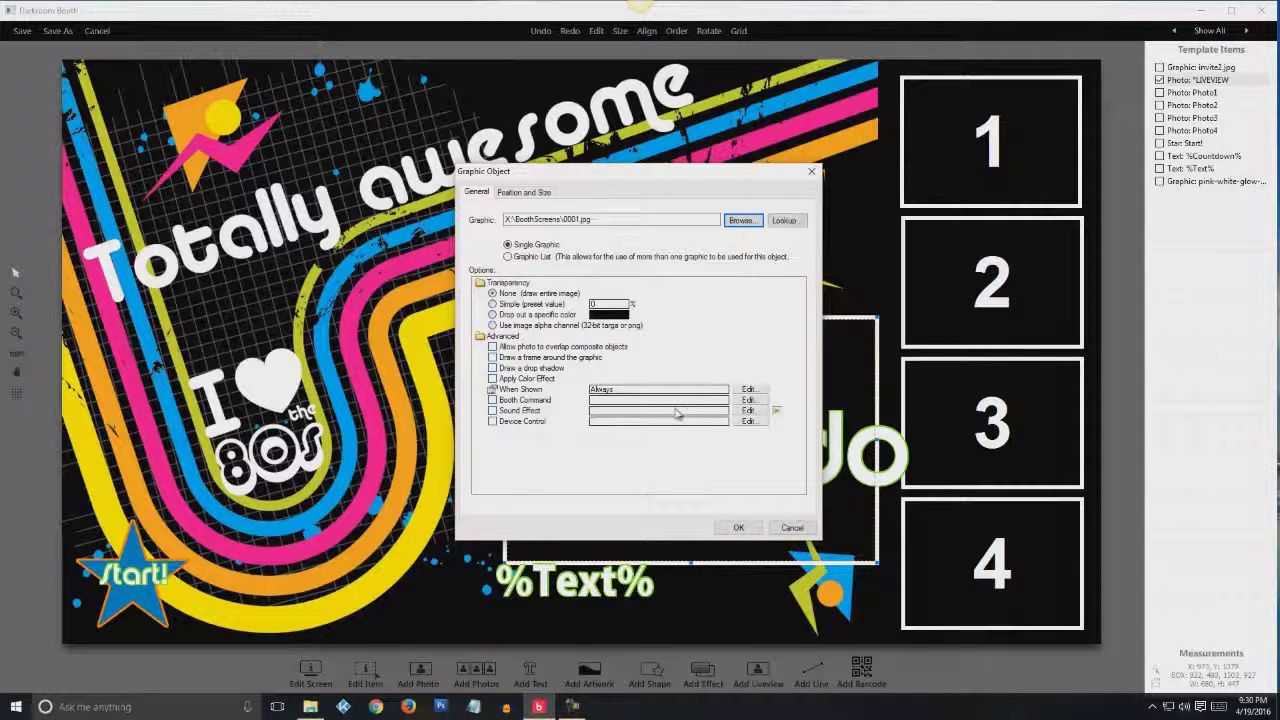
click(738, 527)
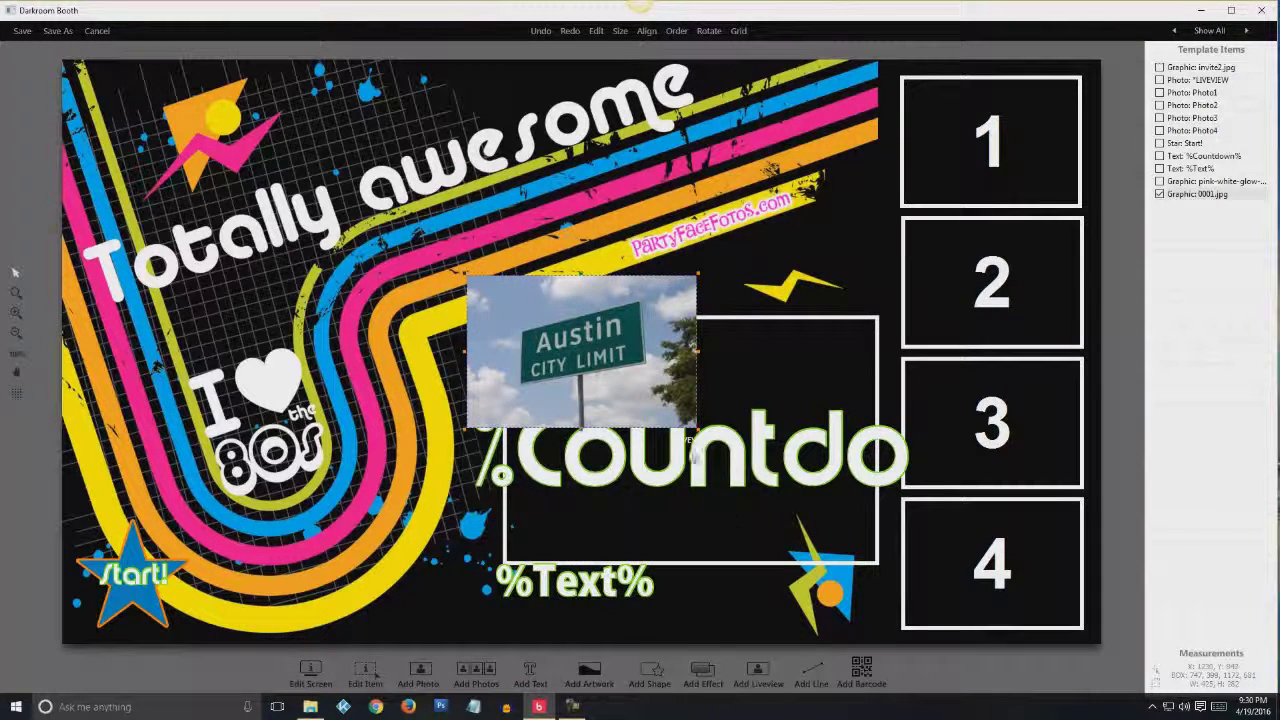
Make 0001.jpg match Photo1's size and position and move it behind frame 1's number
click(1191, 200)
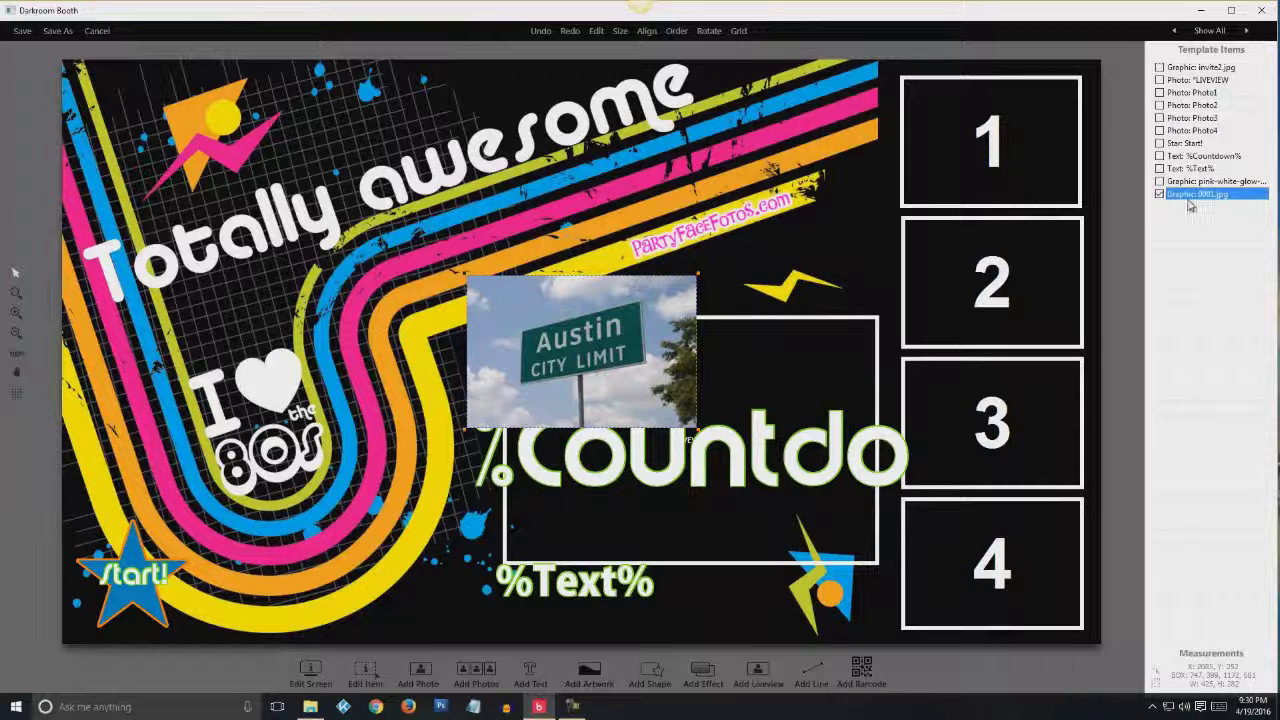
click(1192, 93)
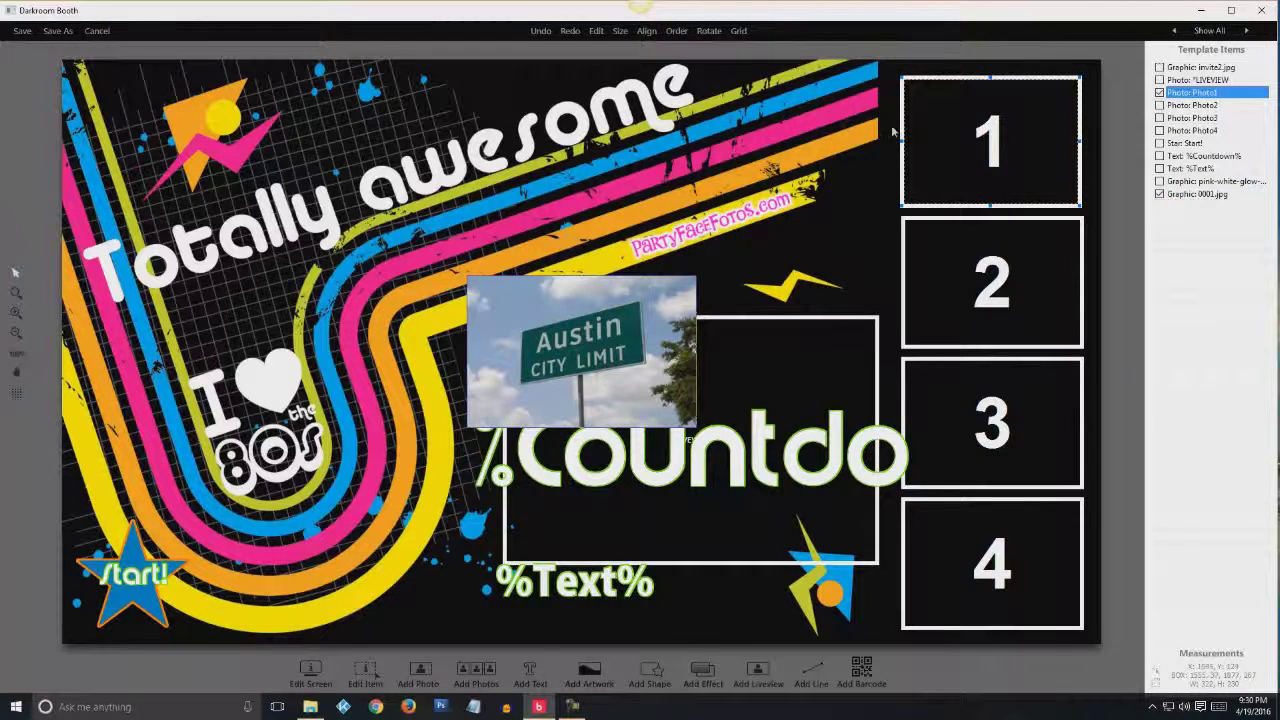
click(620, 31)
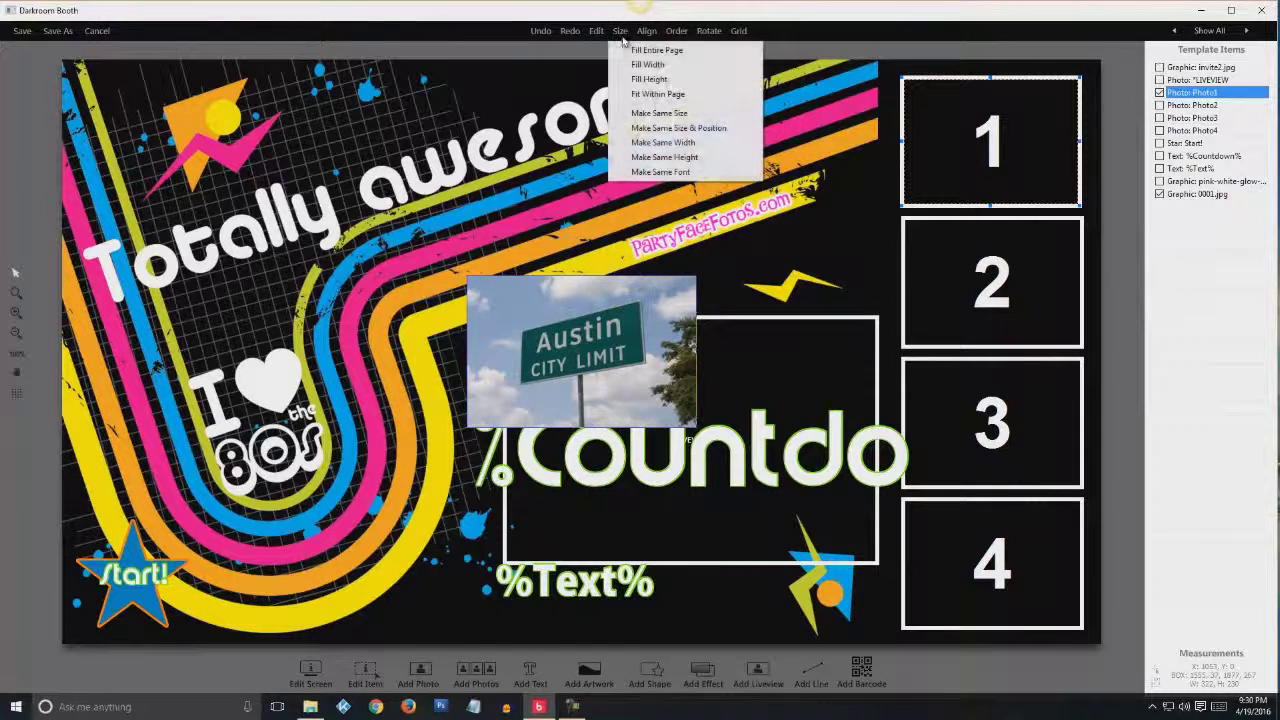
click(646, 129)
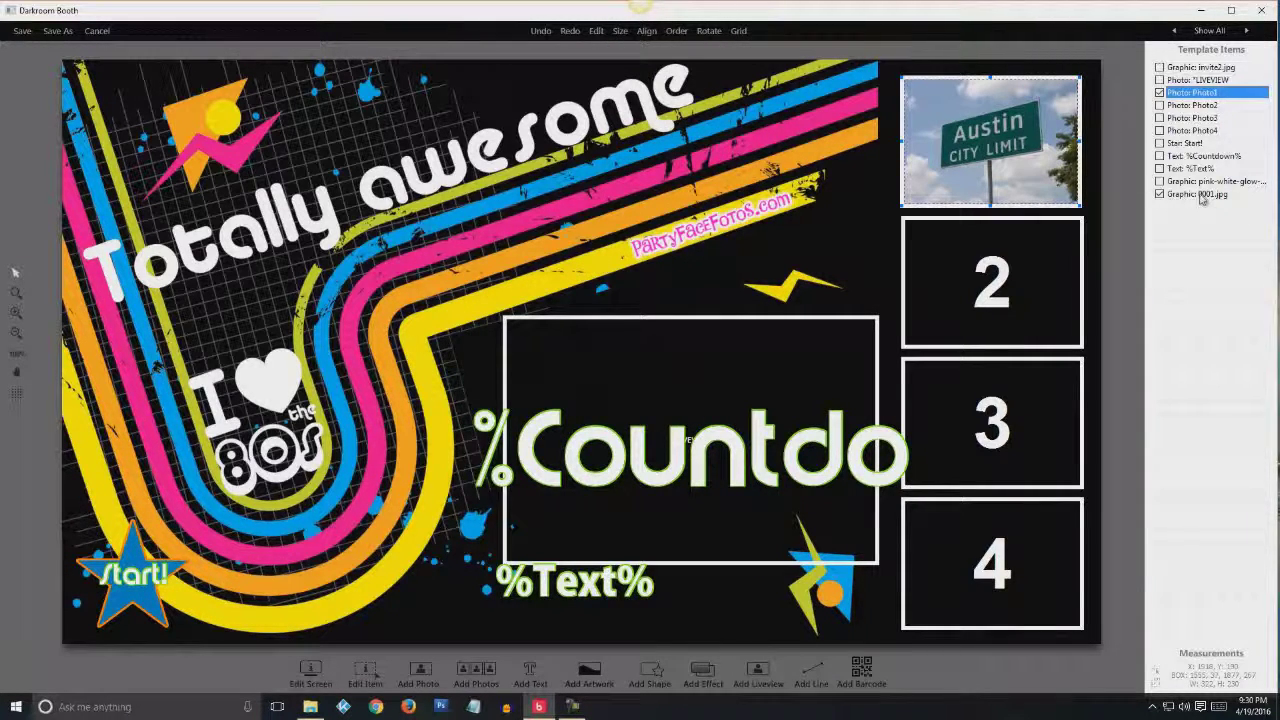
drag(1200, 194, 1203, 95)
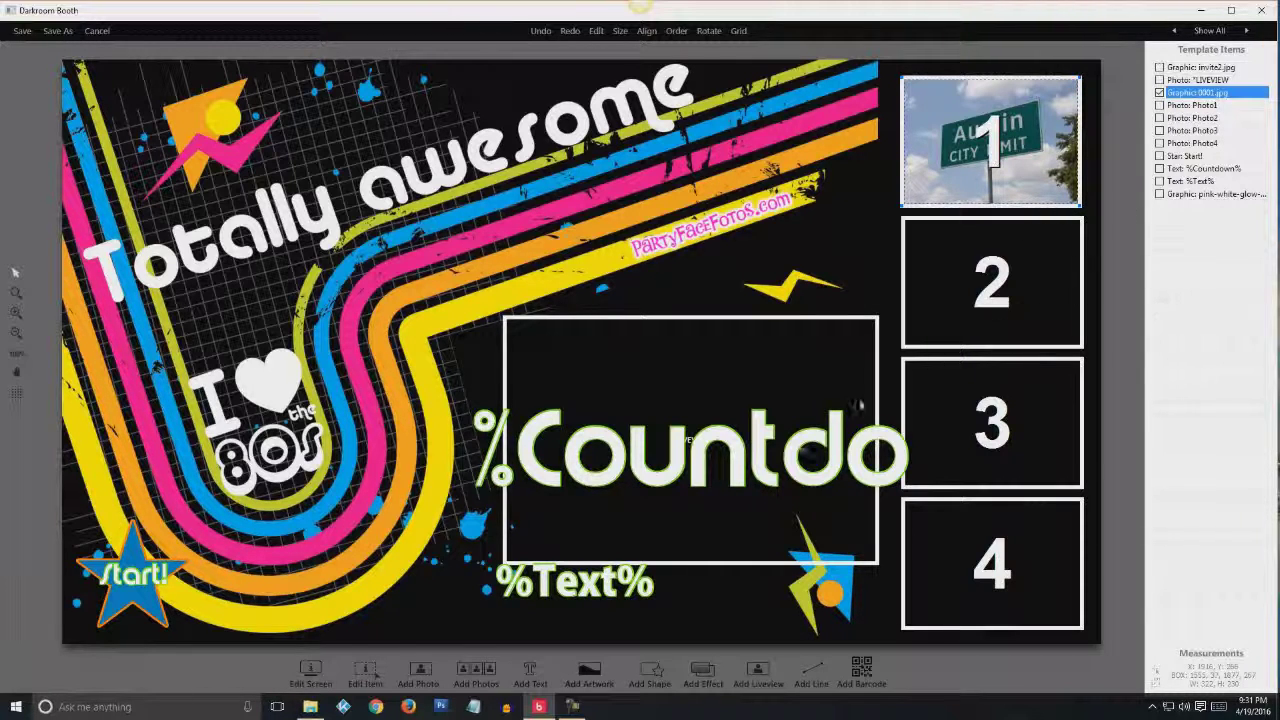
click(589, 676)
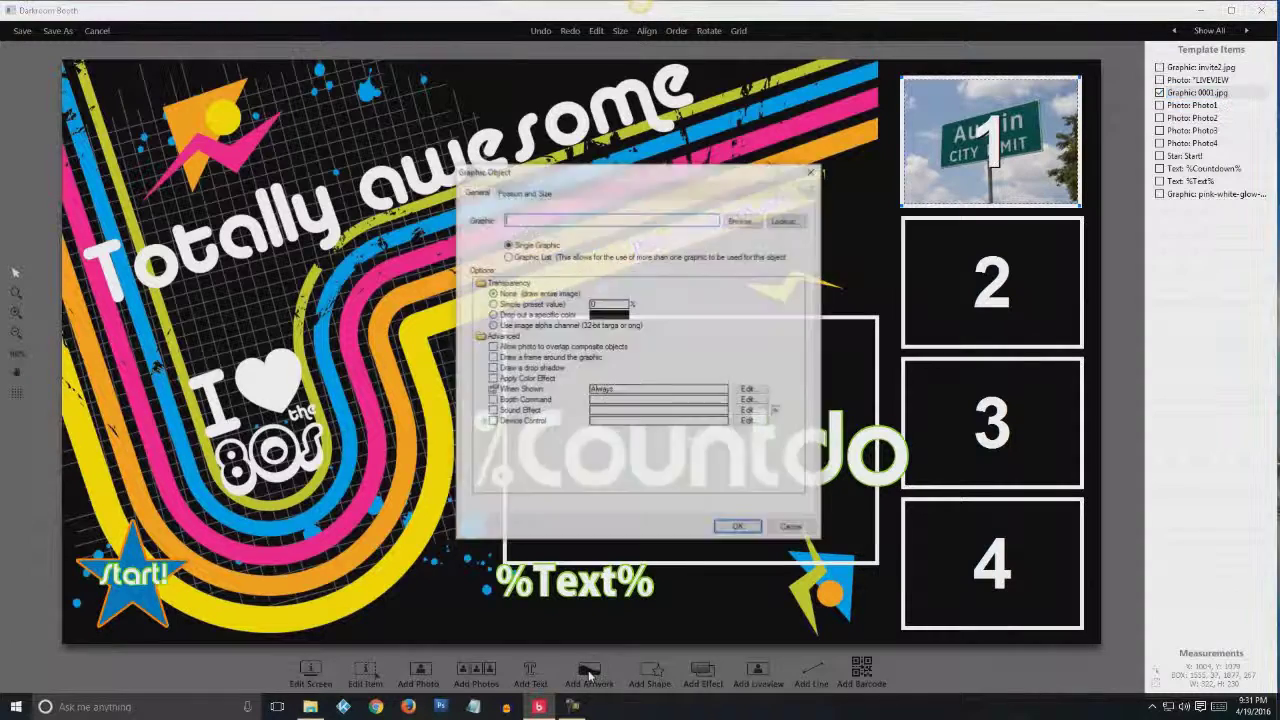
Add skyline image 0002.jpg, match it to Photo2's size and position, and layer it behind frame 2's number
click(740, 220)
click(560, 395)
click(800, 447)
key(Return)
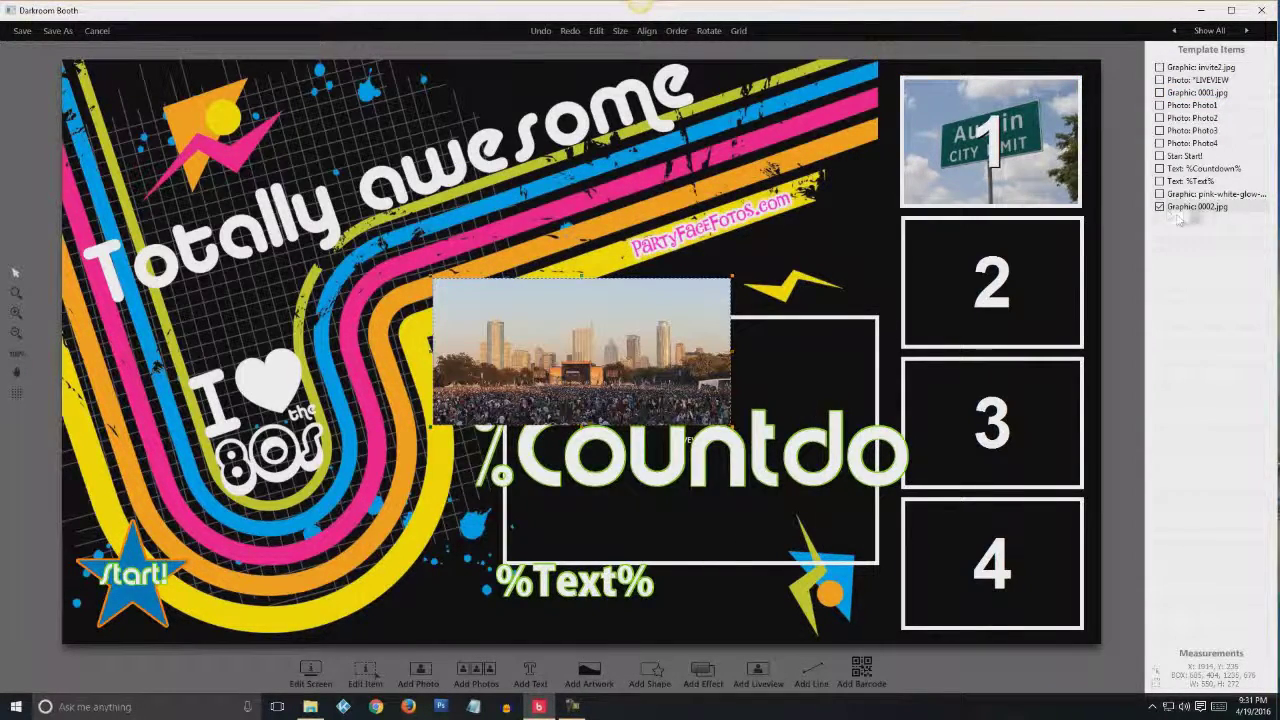
ctrl+click(1192, 118)
click(620, 30)
click(680, 160)
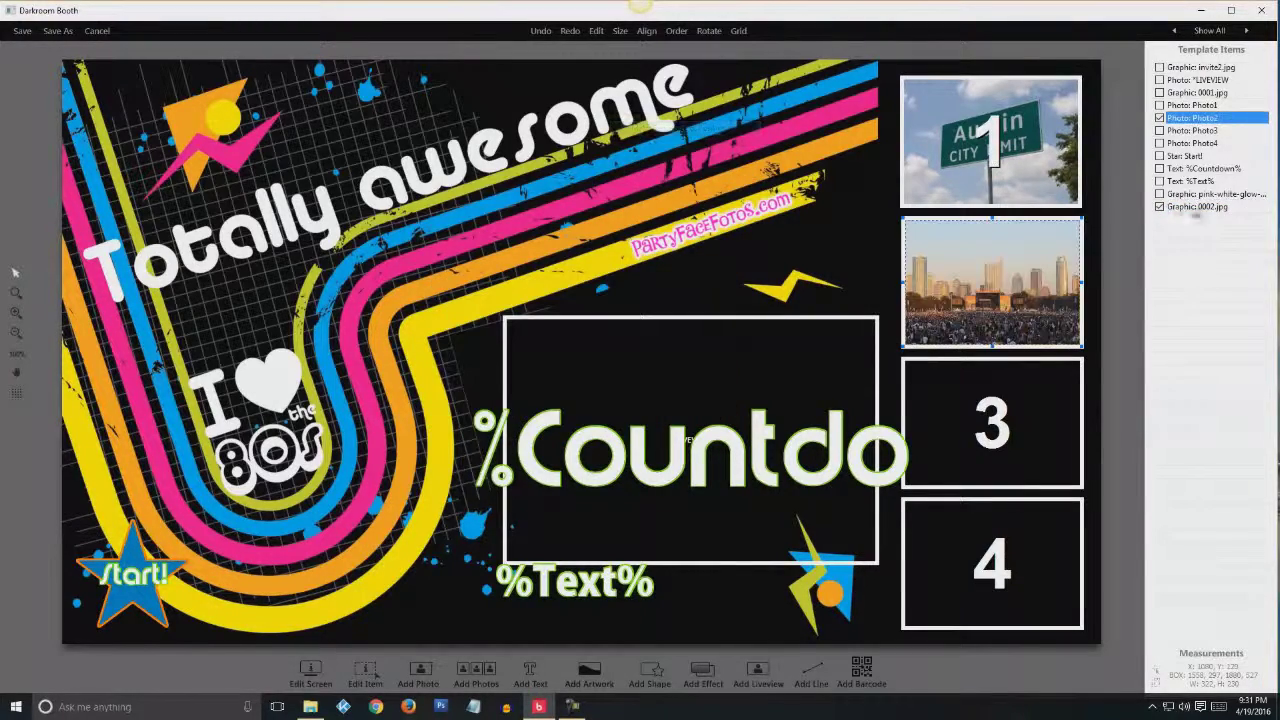
drag(1195, 207, 1195, 105)
Add Austin City Limits image 0003.jpg, fit it to Photo3, and move it behind frame 3's number
click(589, 672)
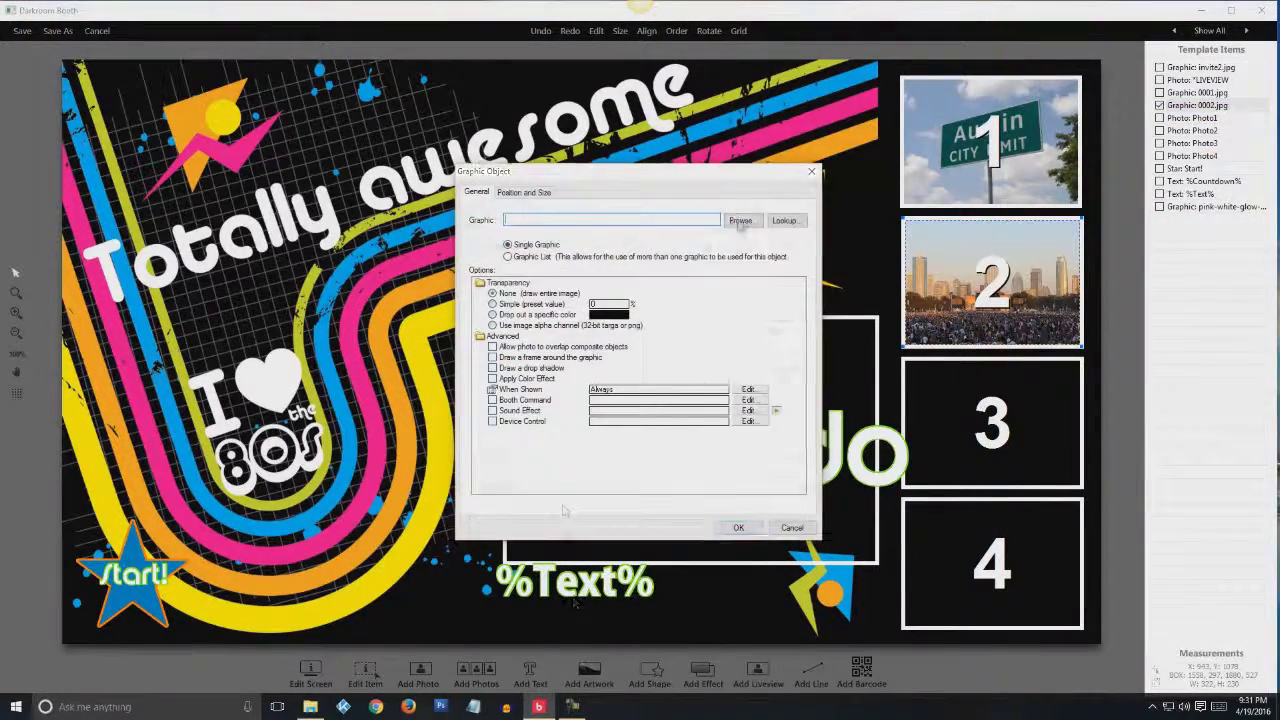
click(740, 220)
double_click(694, 296)
click(738, 527)
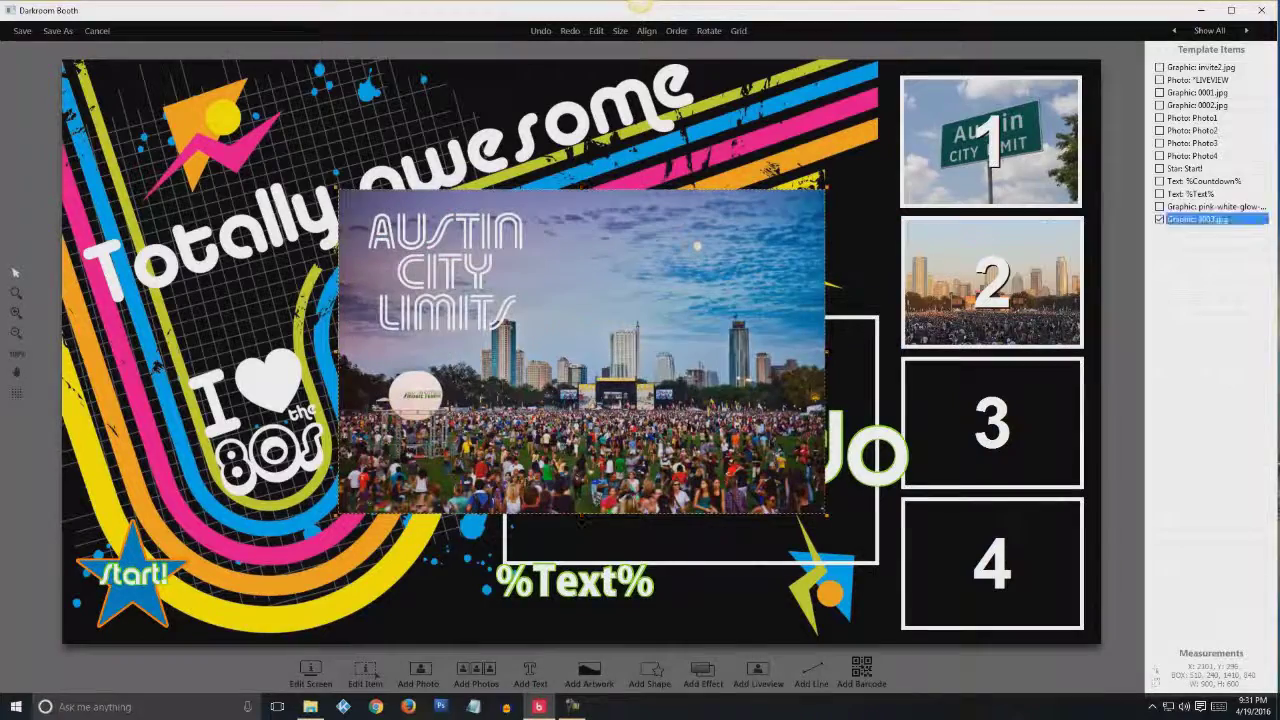
ctrl+click(1192, 143)
click(620, 30)
click(680, 160)
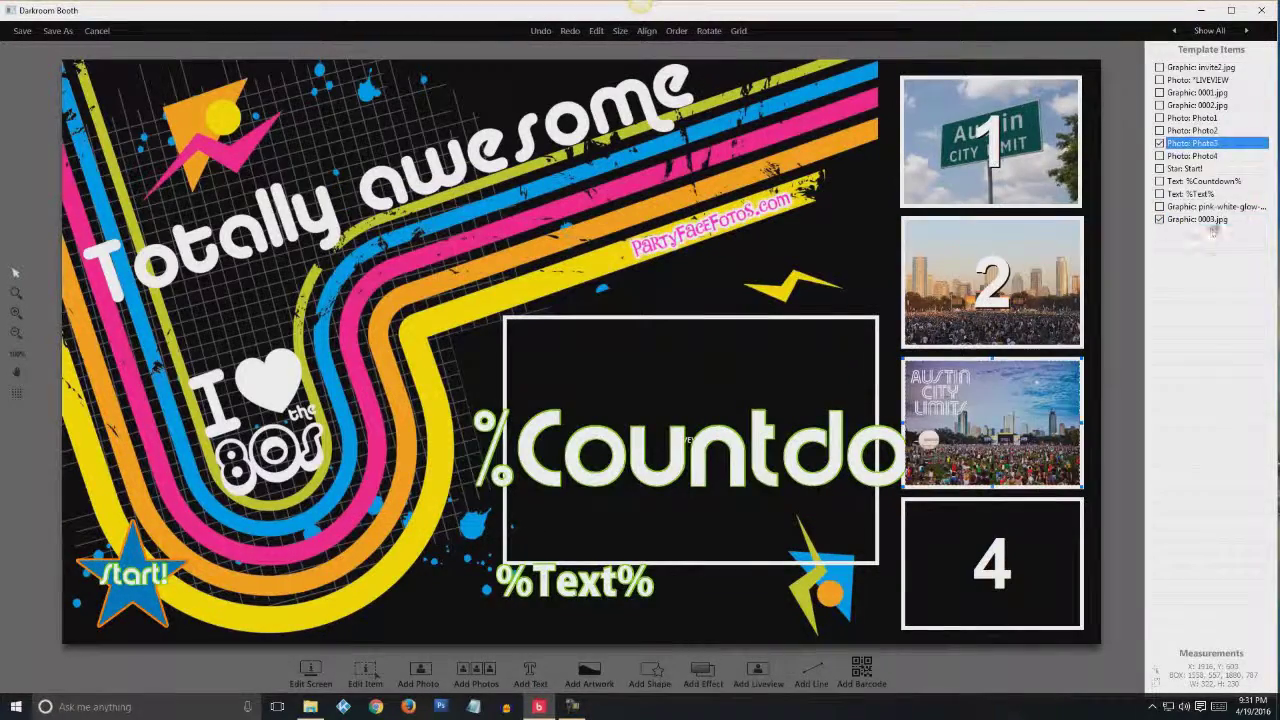
drag(1200, 219, 1200, 118)
Add crowd image 0004.jpg, fit it to Photo4, and move it behind frame 4's number
click(589, 672)
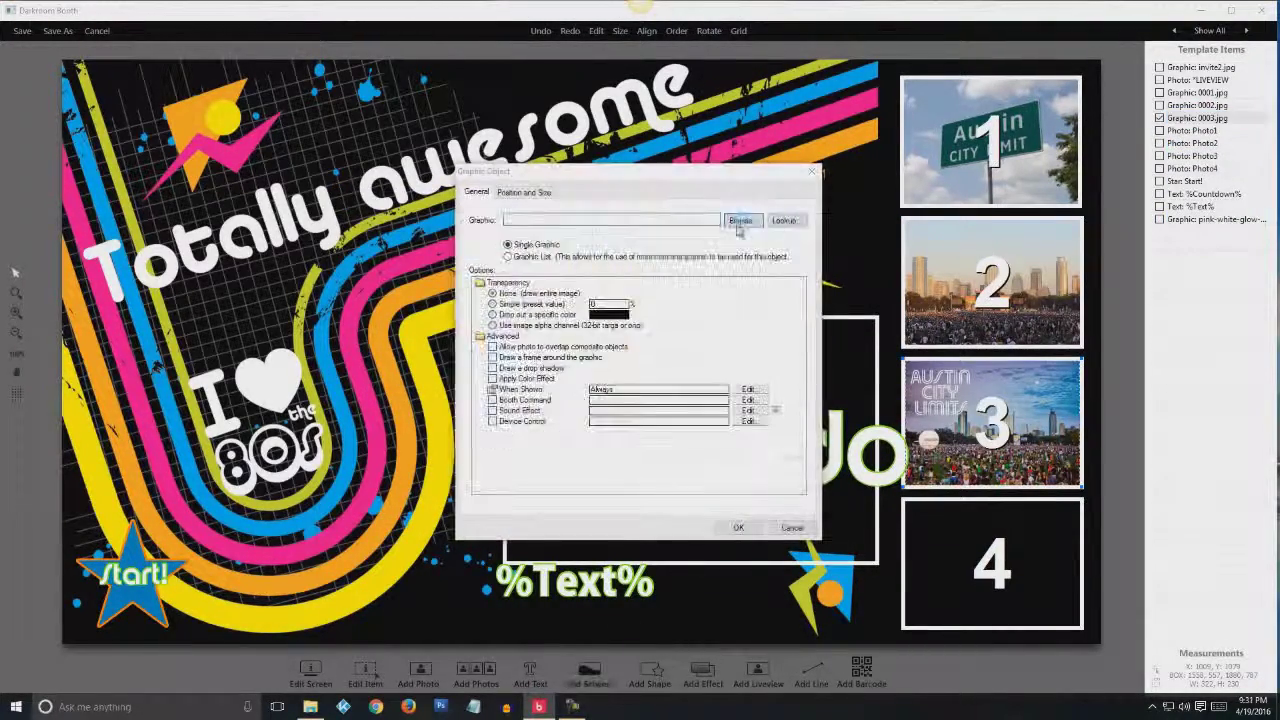
click(740, 220)
double_click(686, 305)
click(738, 527)
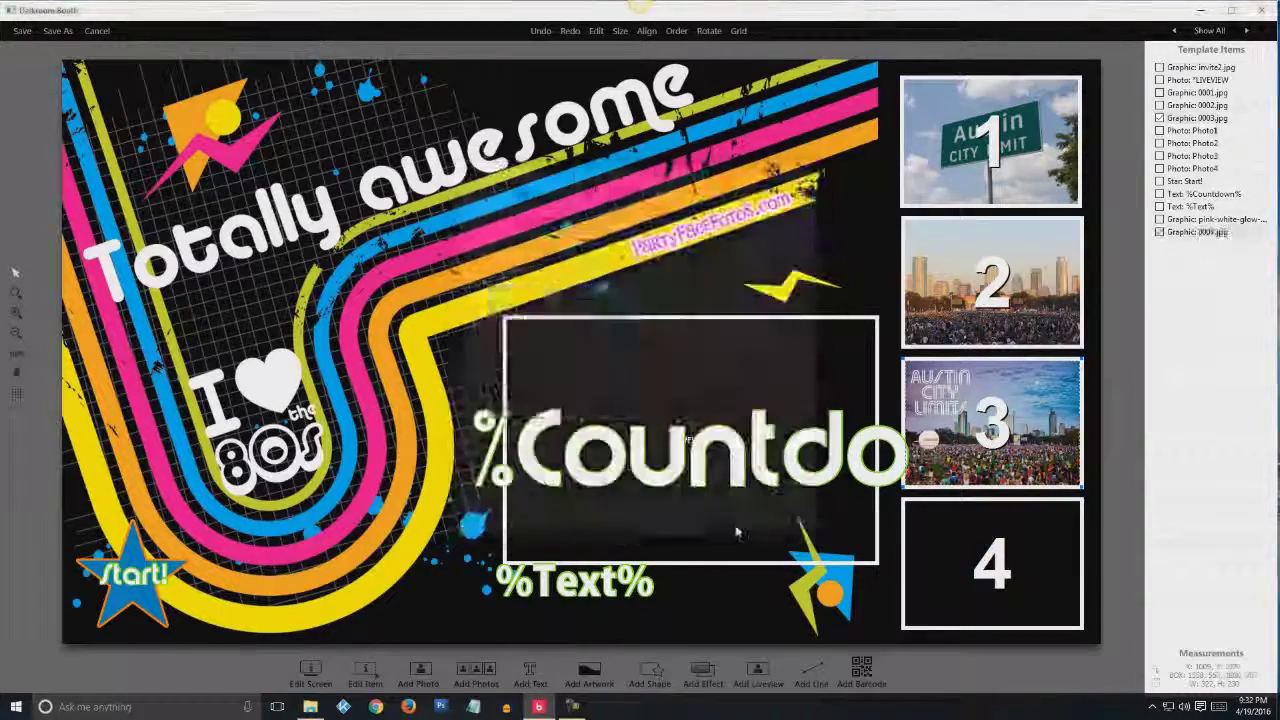
ctrl+click(1192, 168)
click(620, 30)
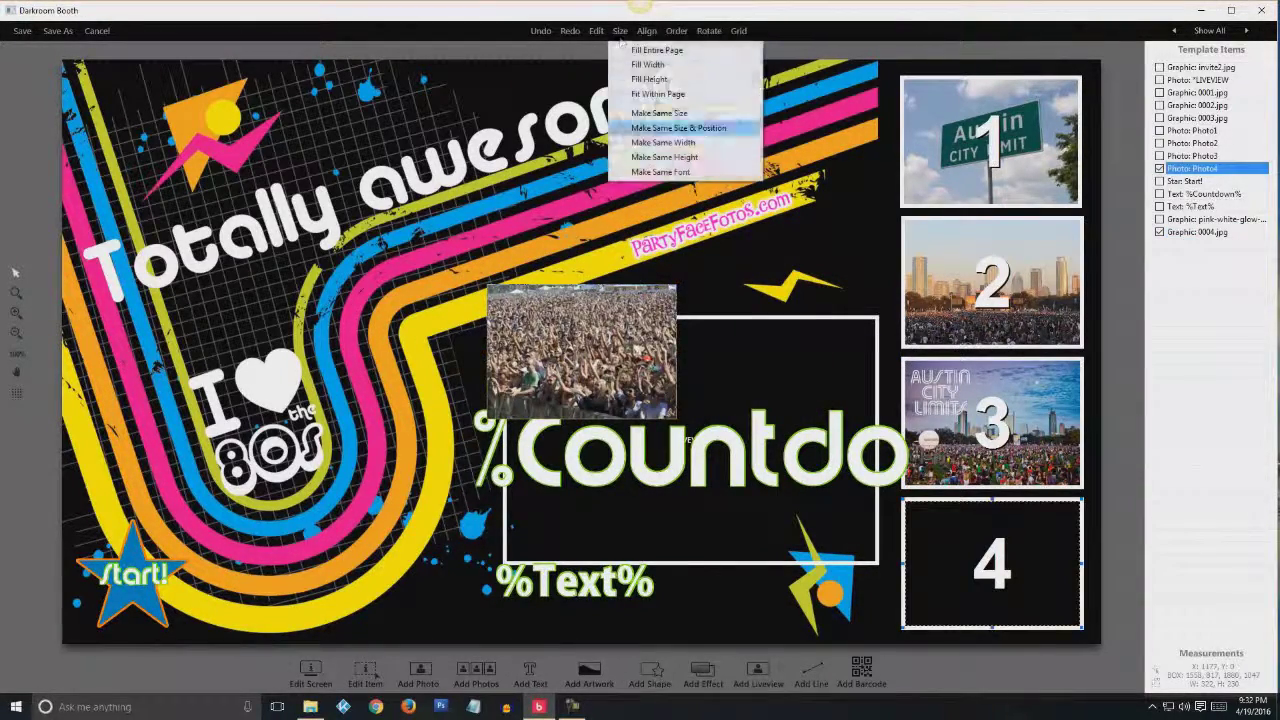
click(680, 160)
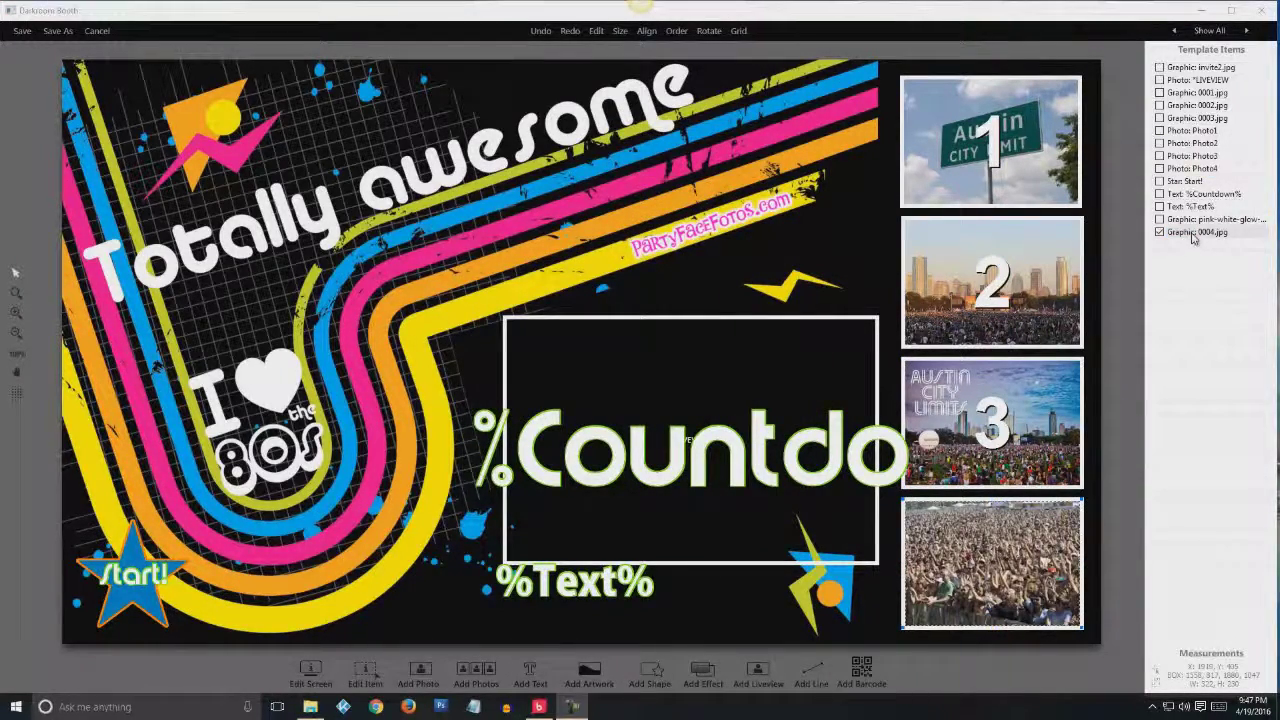
click(1192, 238)
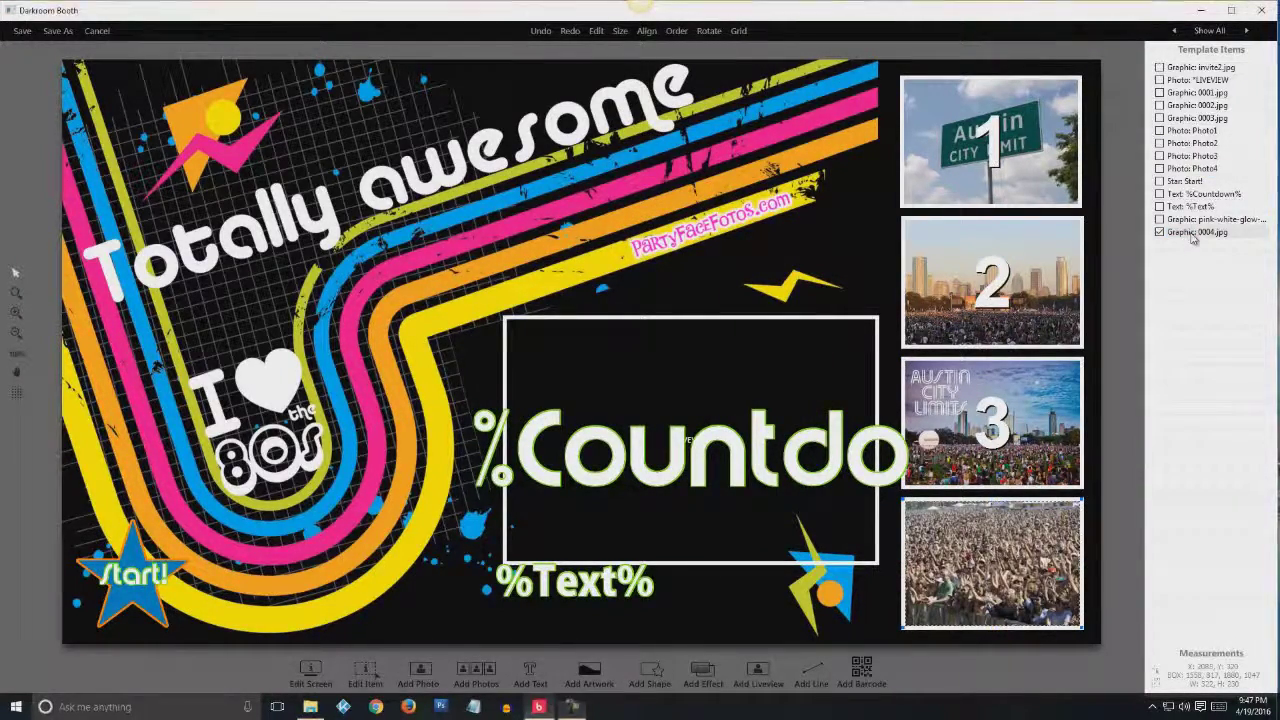
click(1187, 193)
drag(1187, 190, 1198, 138)
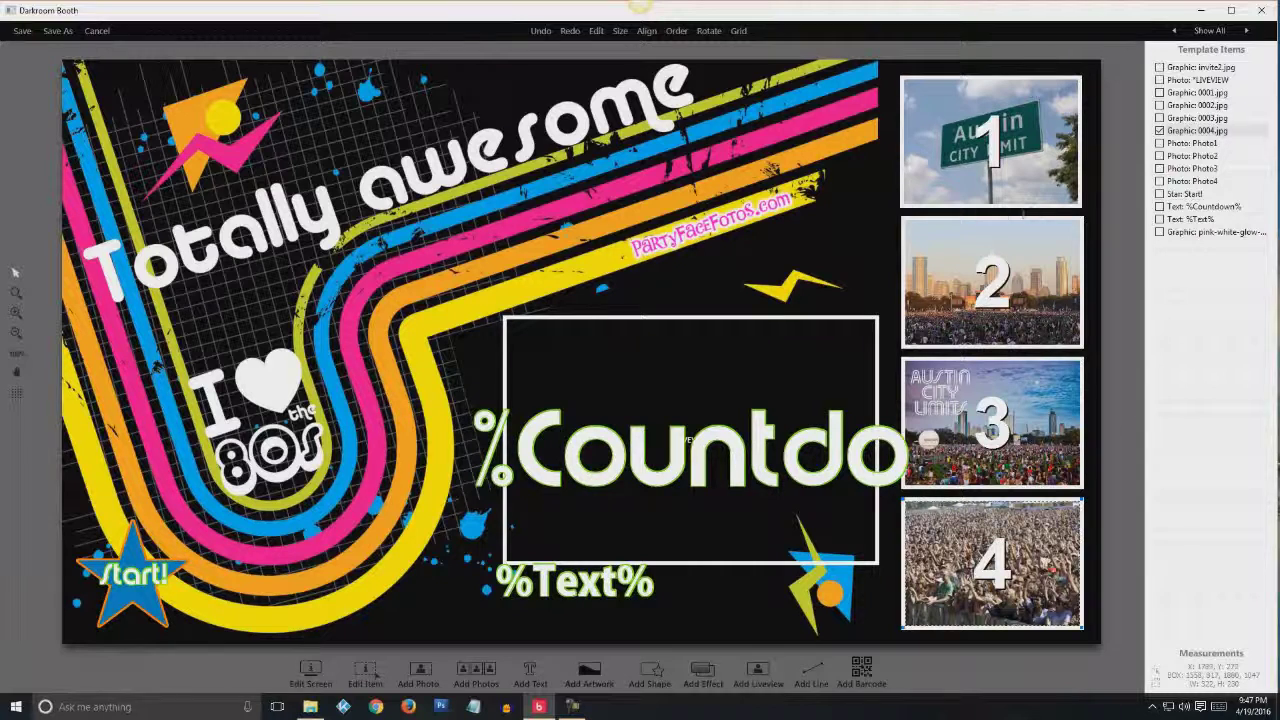
Add crowd image 0004.jpg, make it the same size and position as LIVEVIEW, and move it up the layers
click(1190, 81)
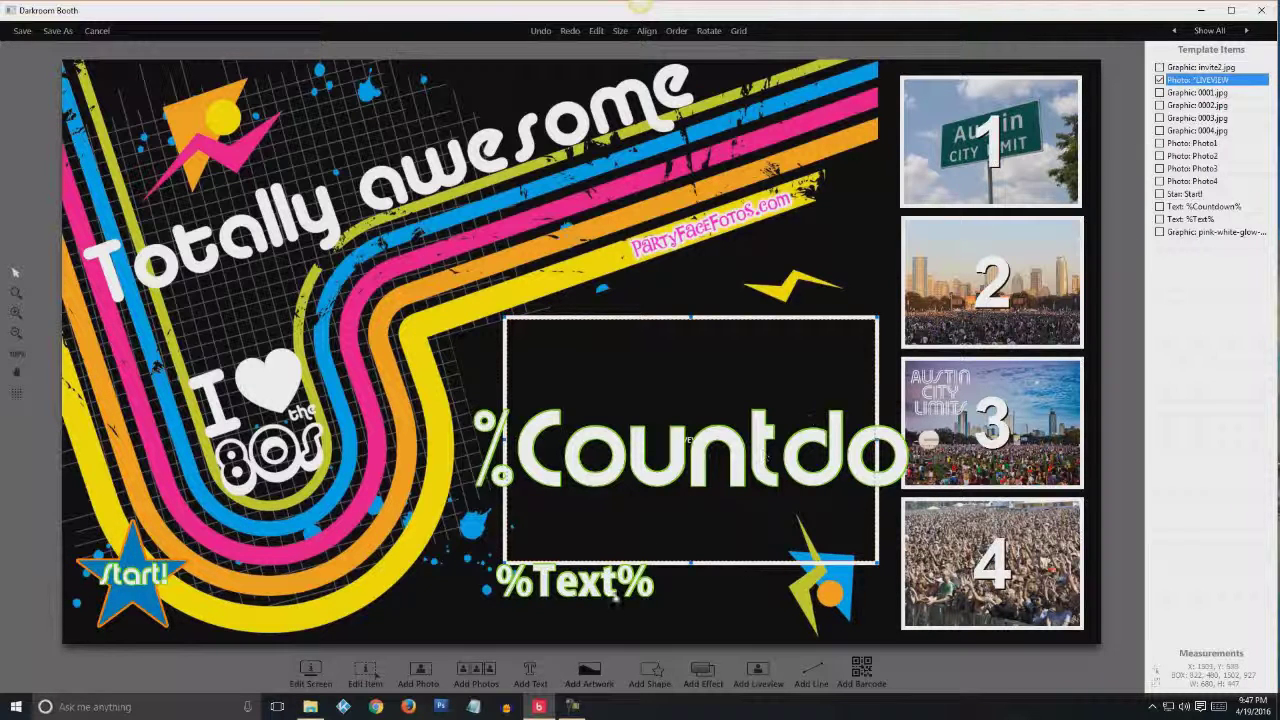
click(591, 672)
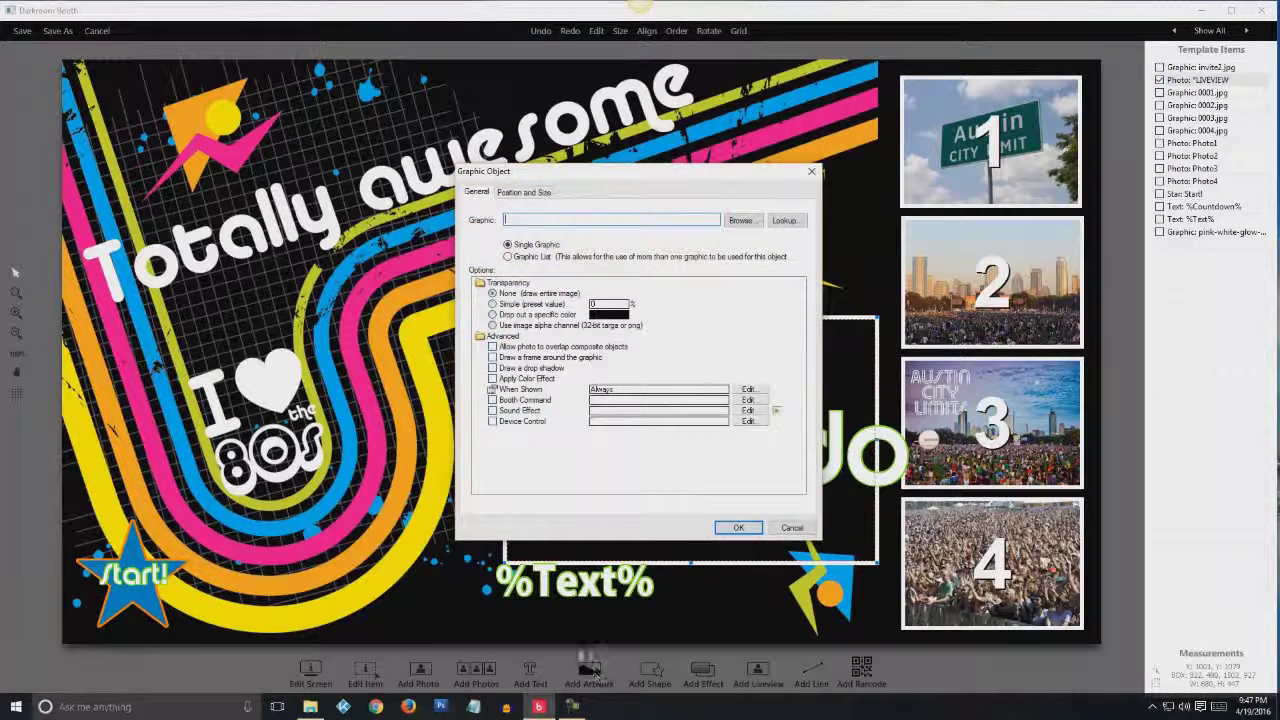
click(738, 222)
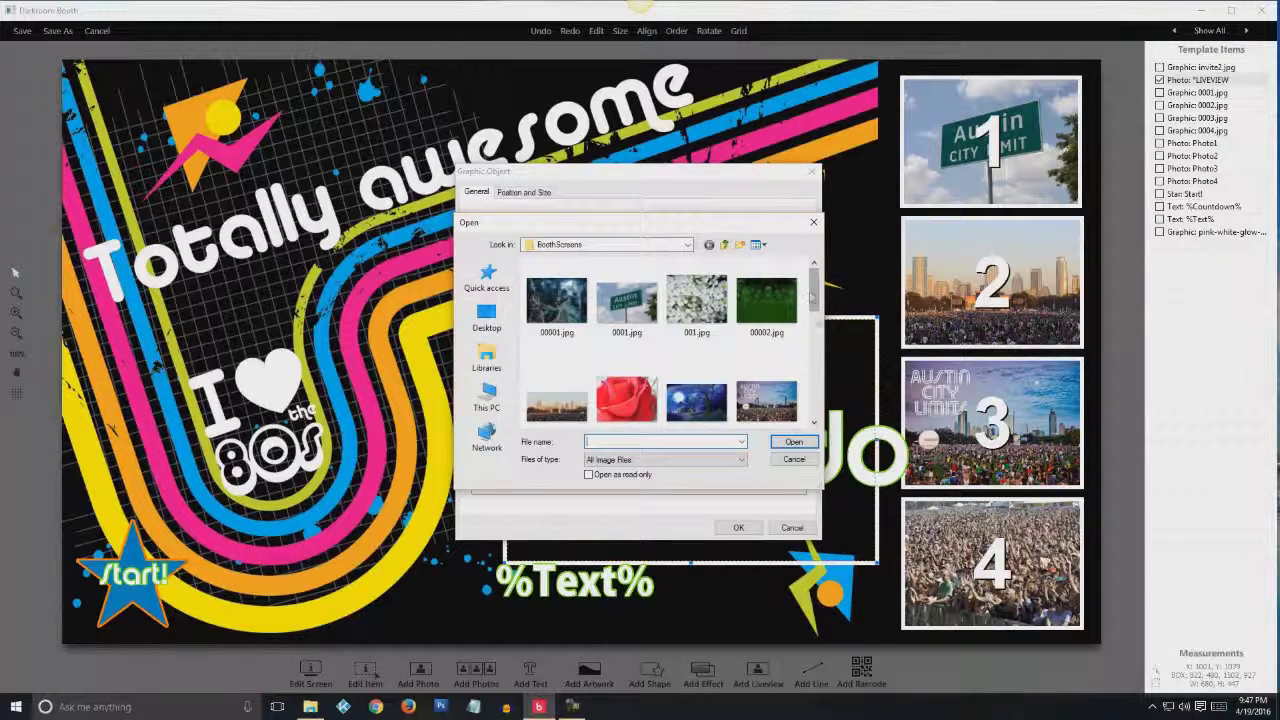
scroll(818, 320, down, 3)
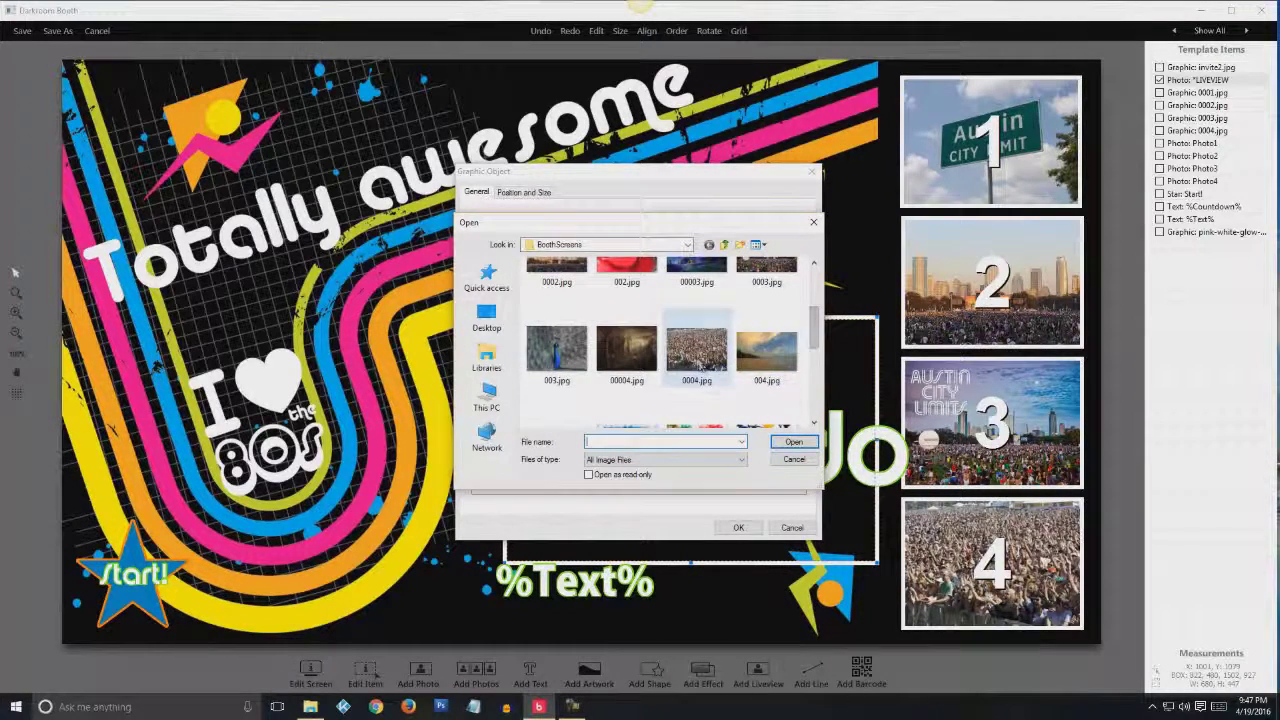
click(698, 350)
click(793, 443)
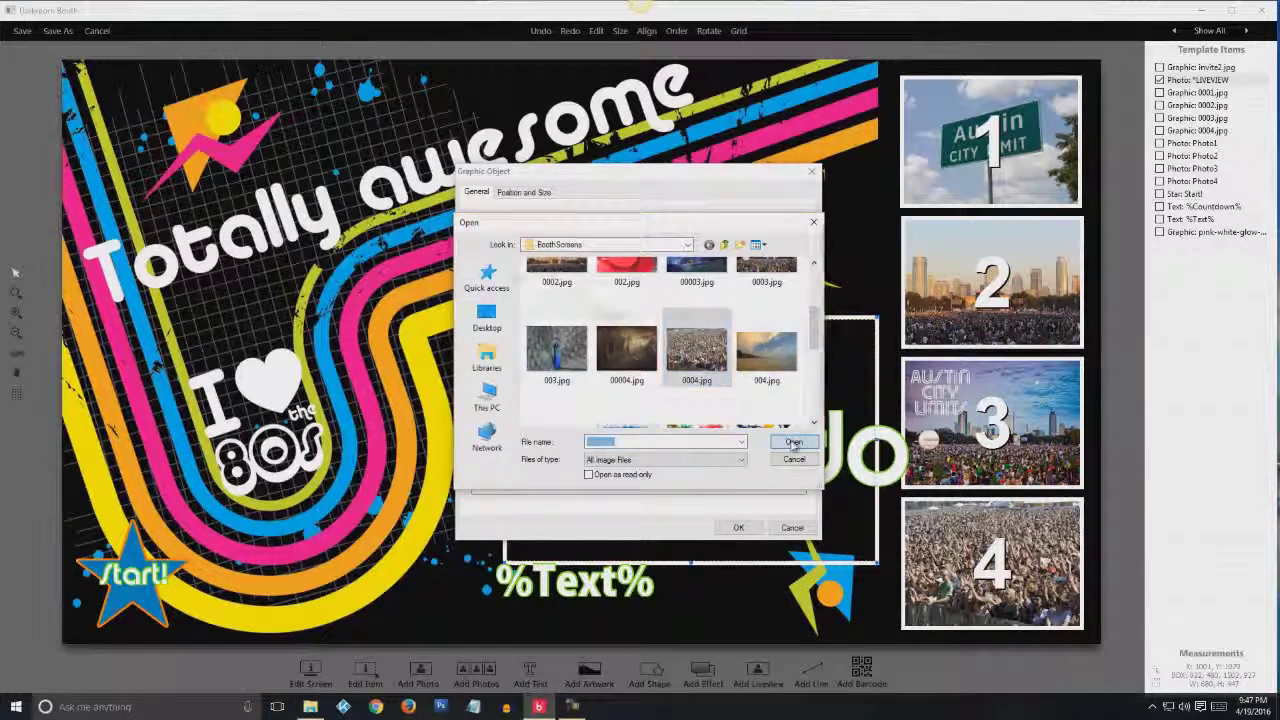
click(737, 528)
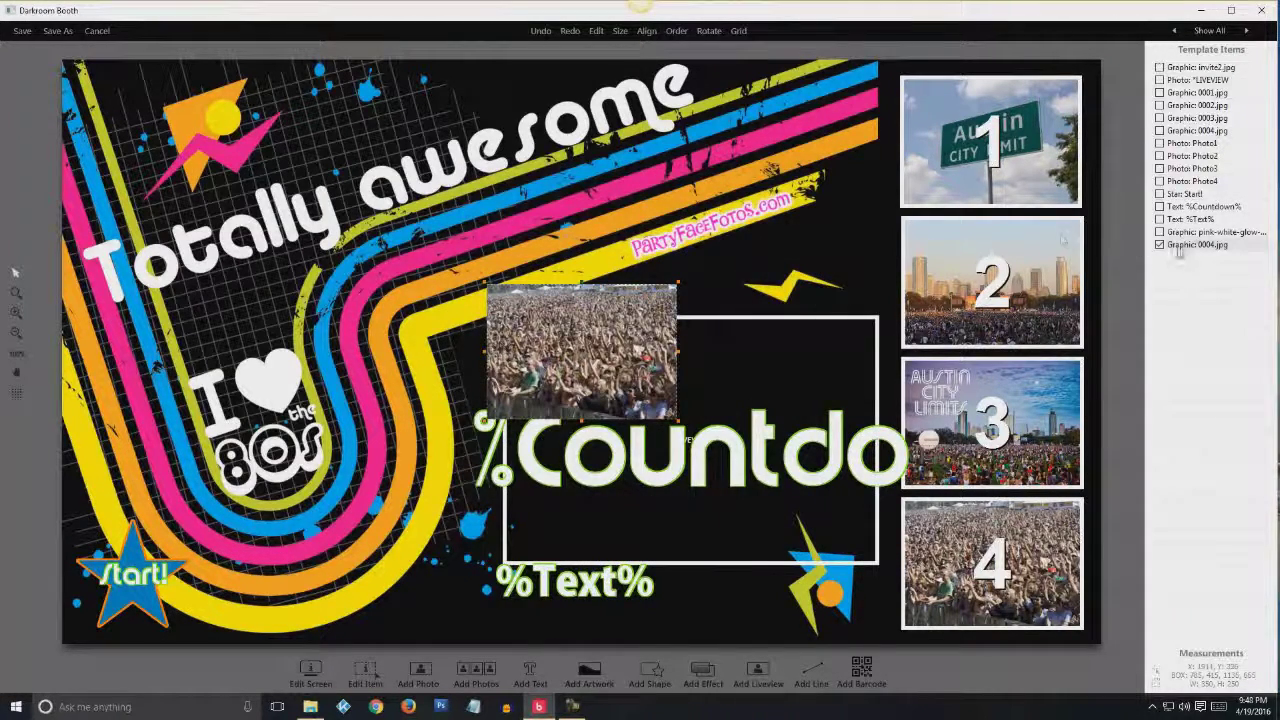
click(1191, 254)
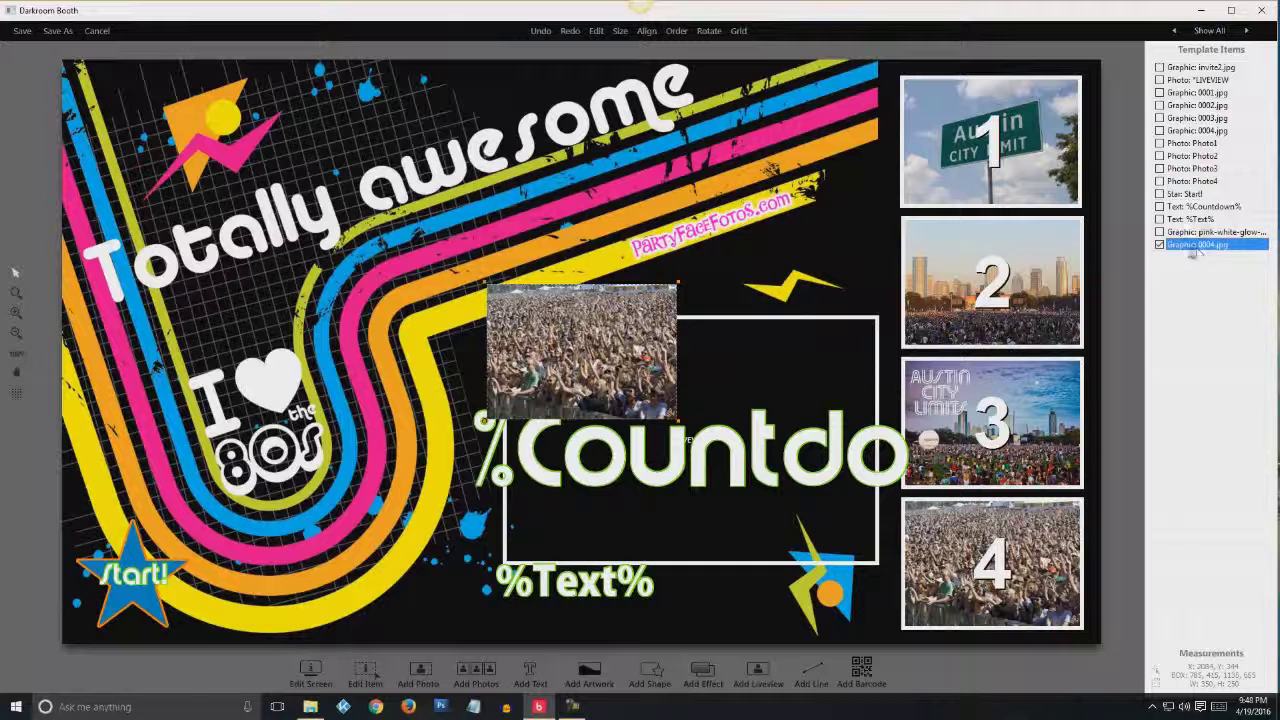
click(1193, 81)
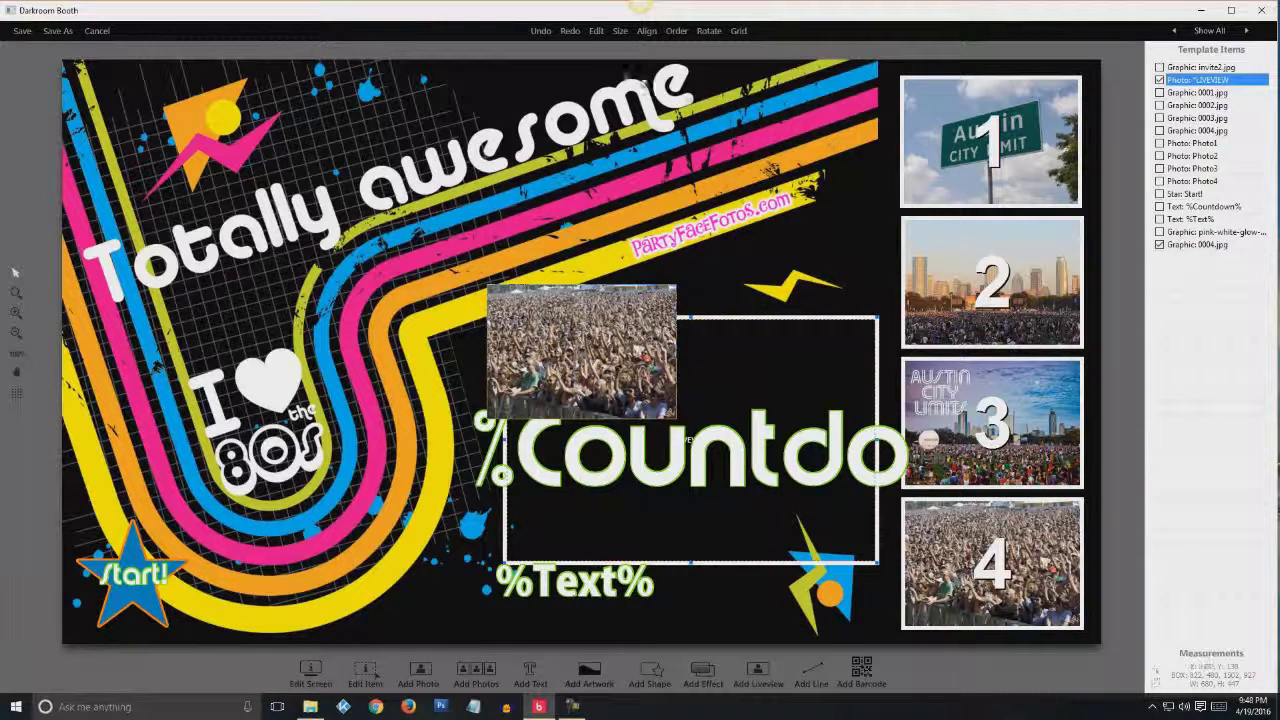
click(619, 31)
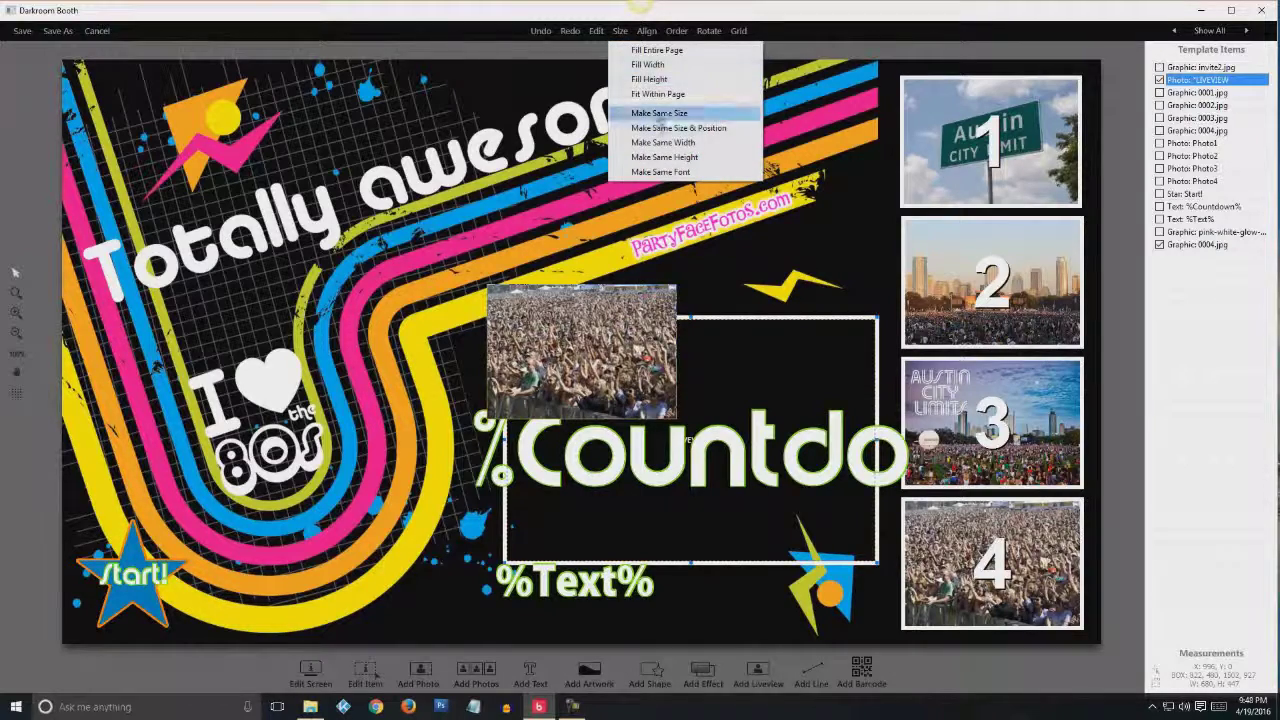
click(660, 128)
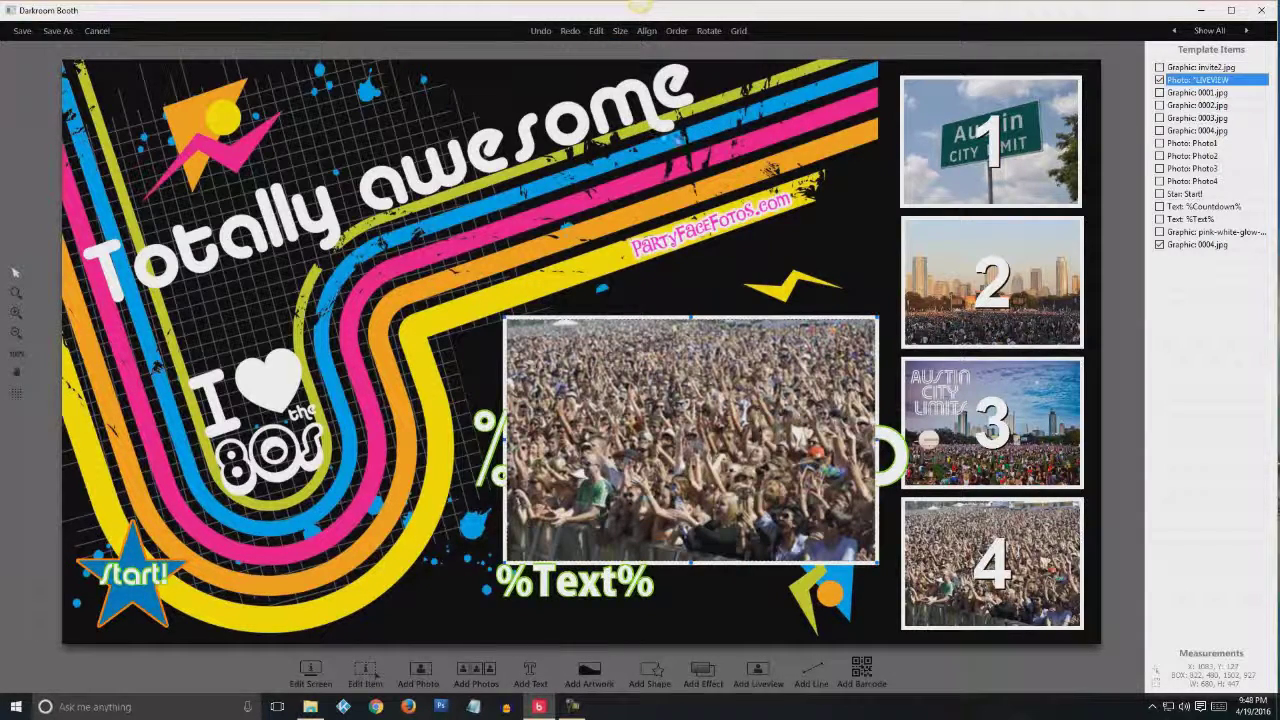
click(1189, 250)
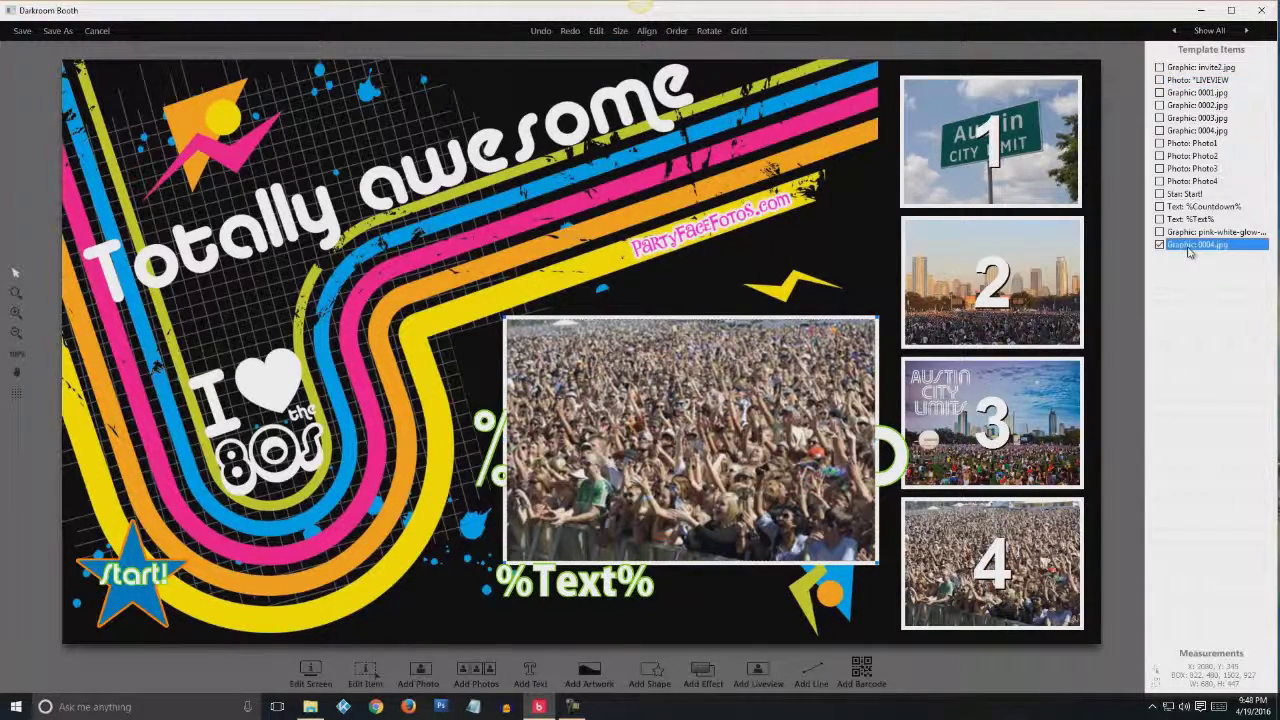
drag(1189, 252, 1184, 86)
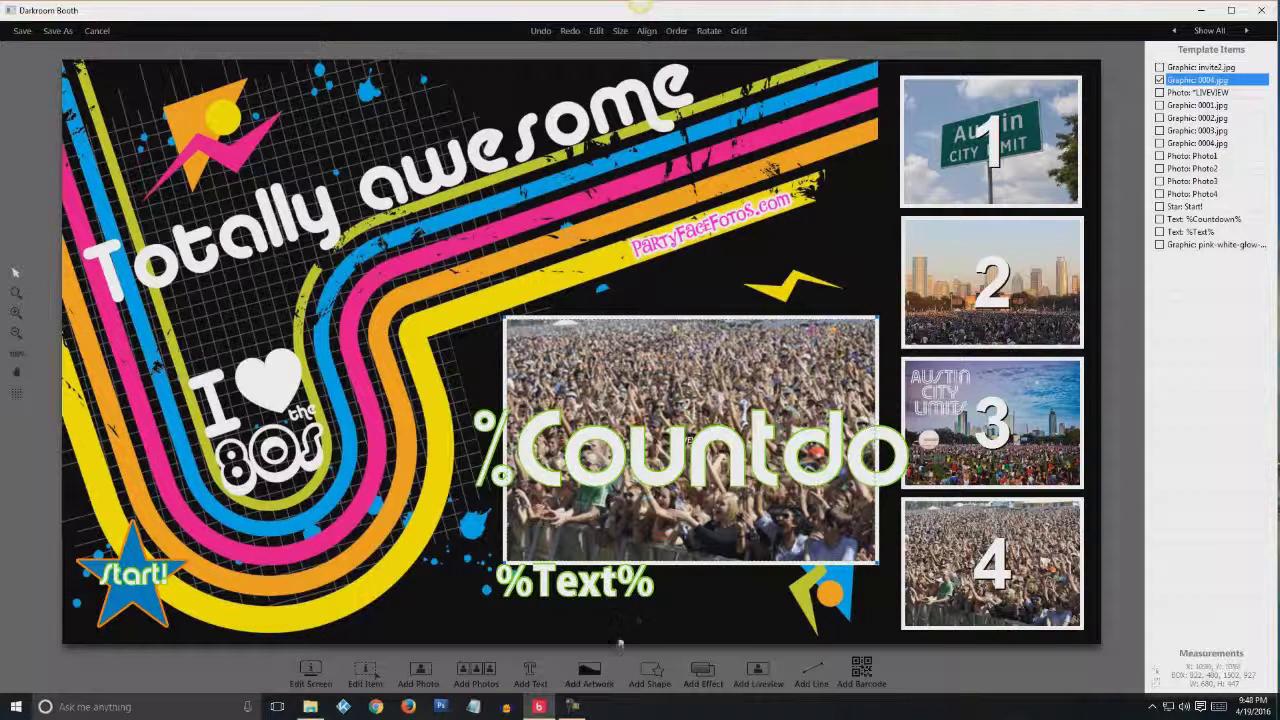
Add the 0003.jpg Austin City Limits image and layer it beneath the countdown text
click(589, 670)
click(767, 385)
click(794, 443)
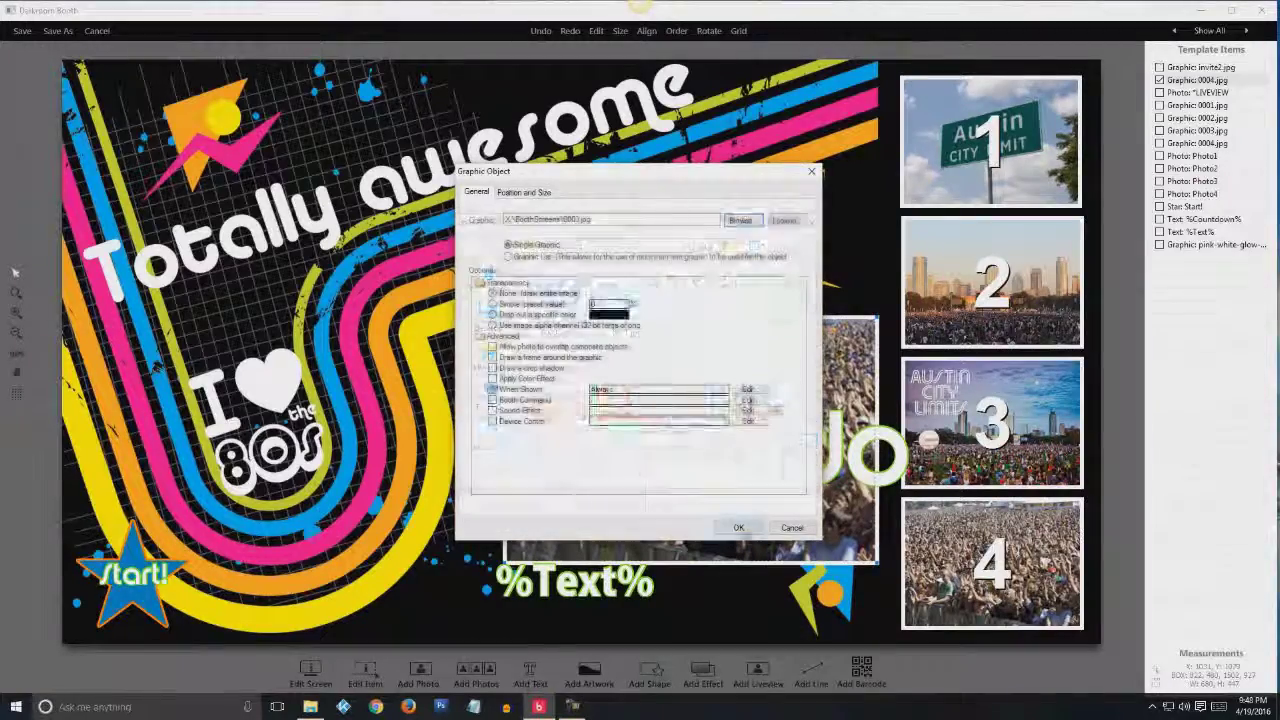
click(738, 527)
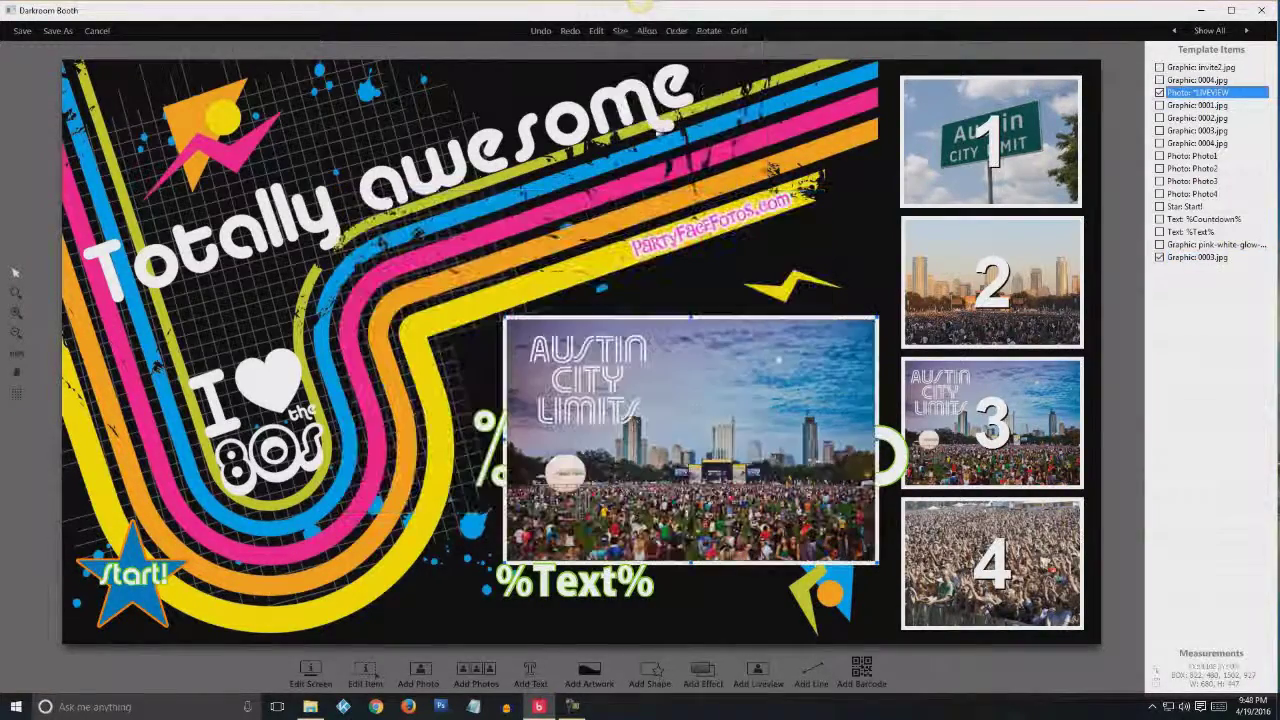
drag(1198, 257, 1198, 92)
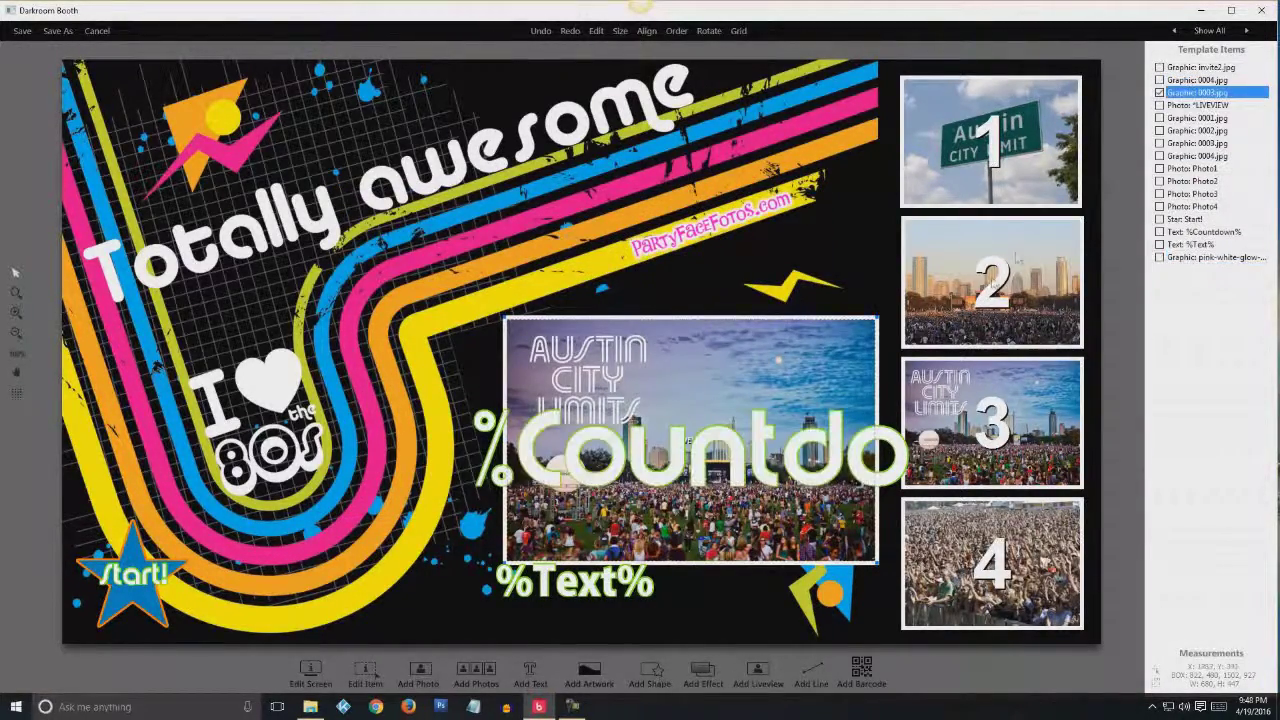
Add skyline image 0002.jpg, match it to the live-view frame, and layer it beneath the countdown
click(589, 670)
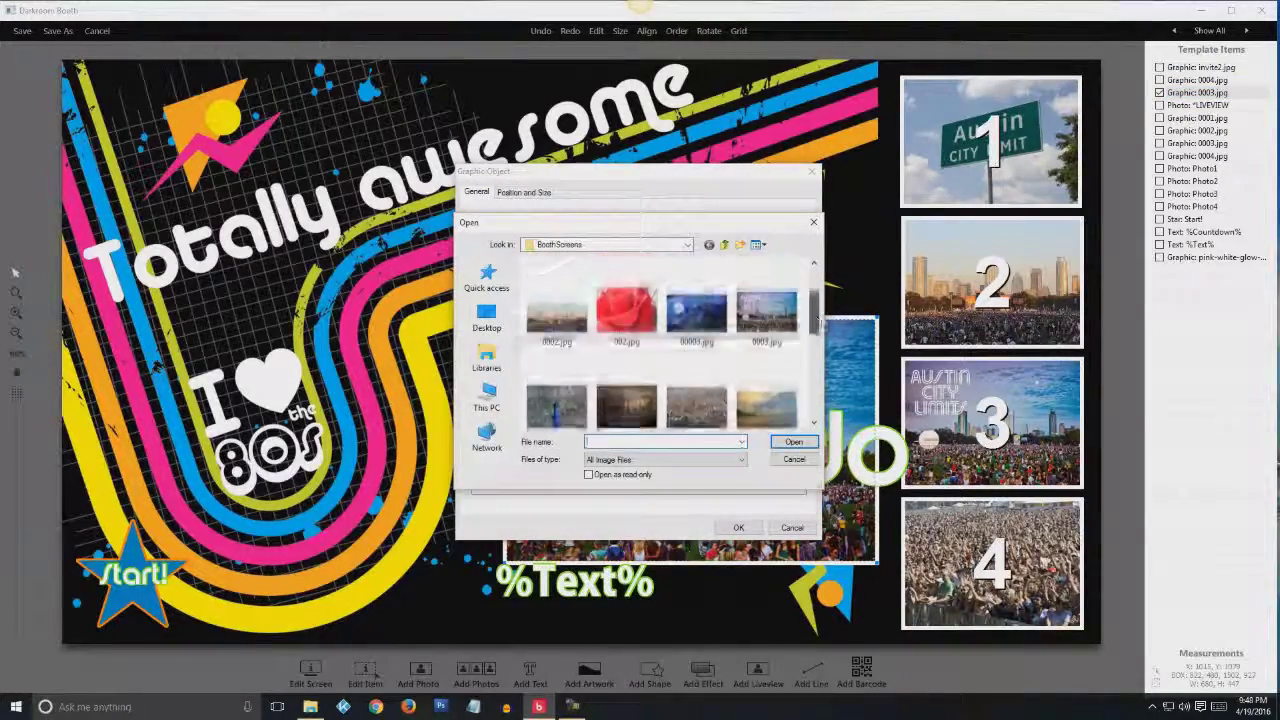
scroll(667, 340, up, 1)
click(557, 365)
click(793, 441)
click(738, 527)
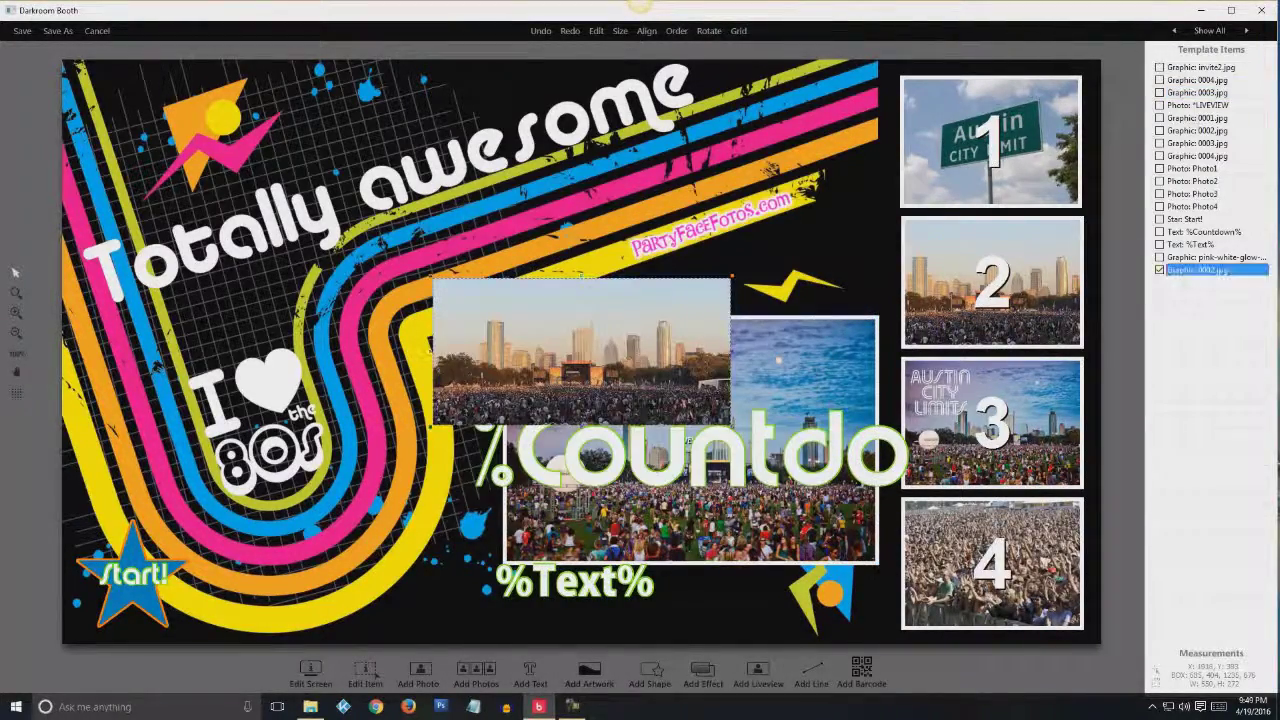
ctrl+click(1195, 104)
click(620, 30)
click(660, 128)
click(1195, 269)
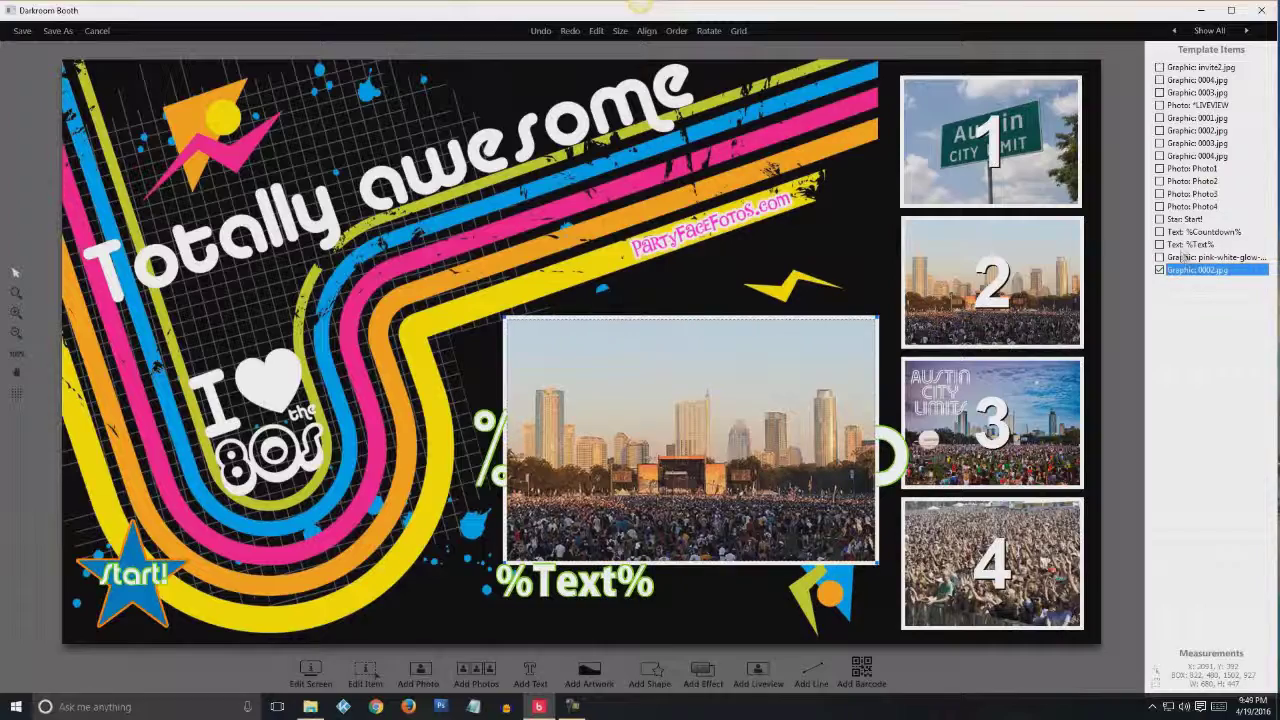
drag(1185, 262, 1195, 104)
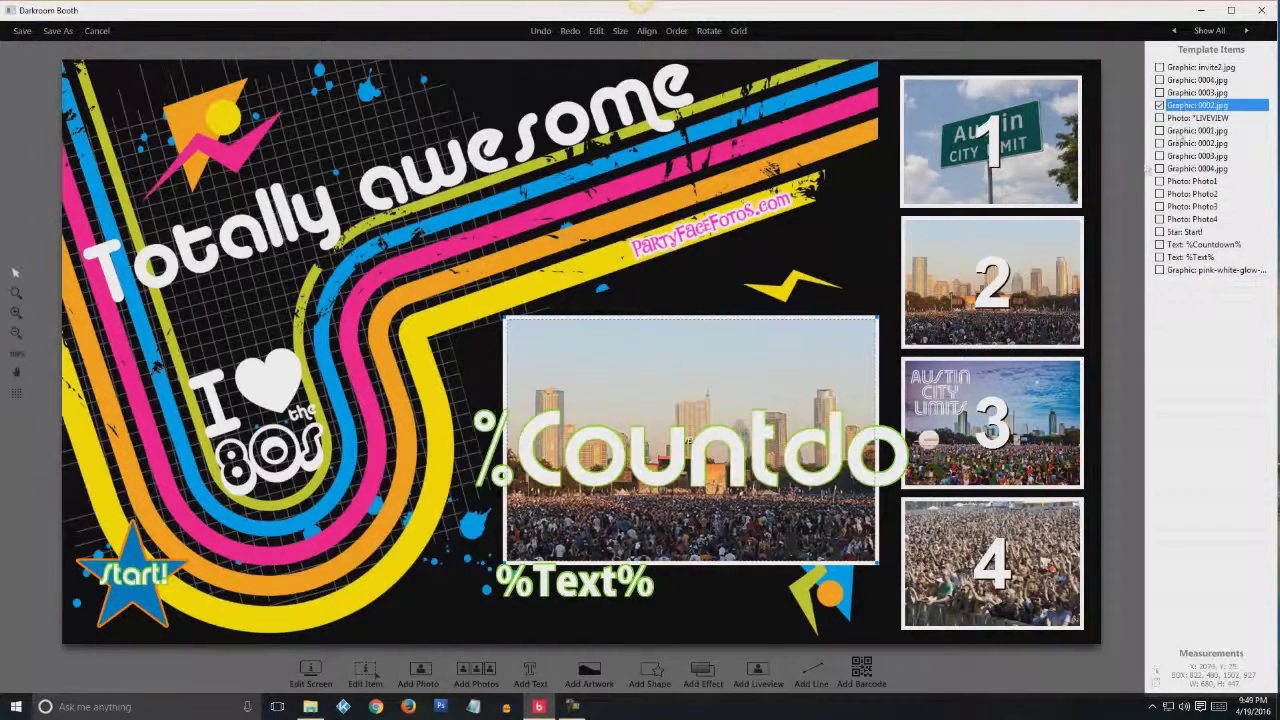
Add the 0001.jpg Austin sign image, fit it to the live-view frame, and place it above the live view
click(589, 675)
click(740, 219)
click(793, 441)
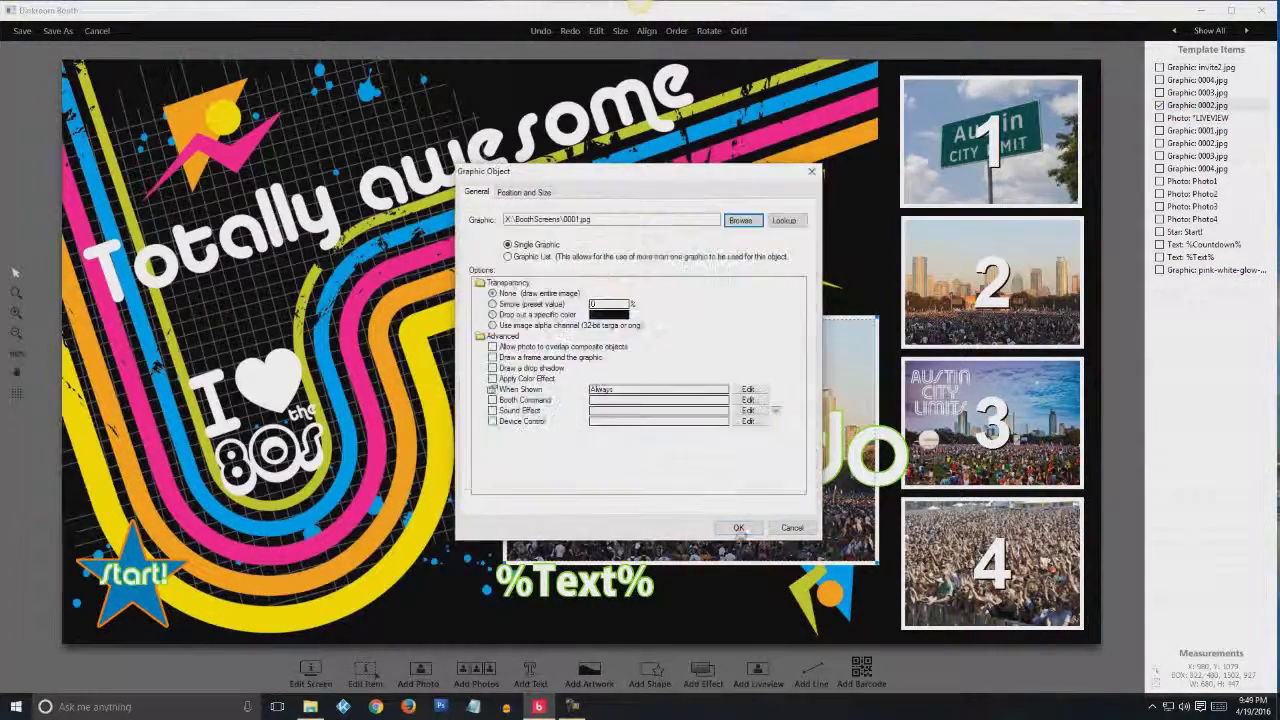
click(738, 527)
ctrl+click(1195, 117)
click(620, 30)
click(660, 128)
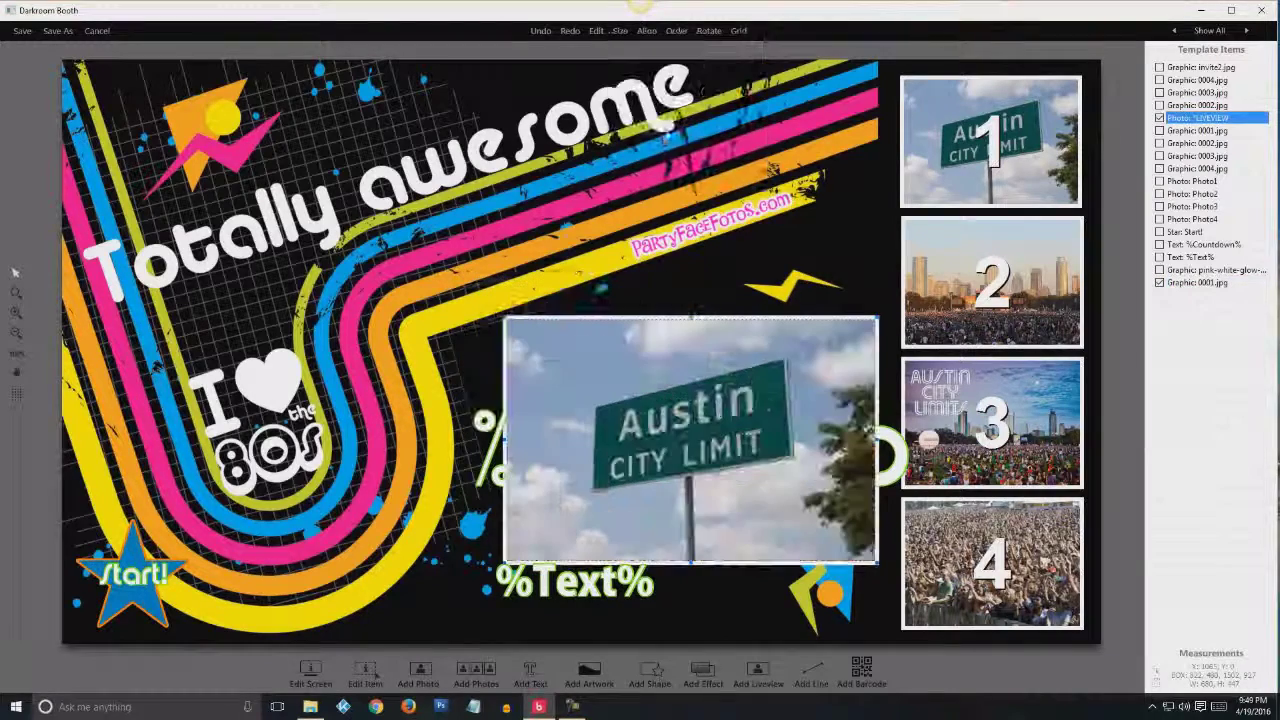
drag(1197, 282, 1197, 117)
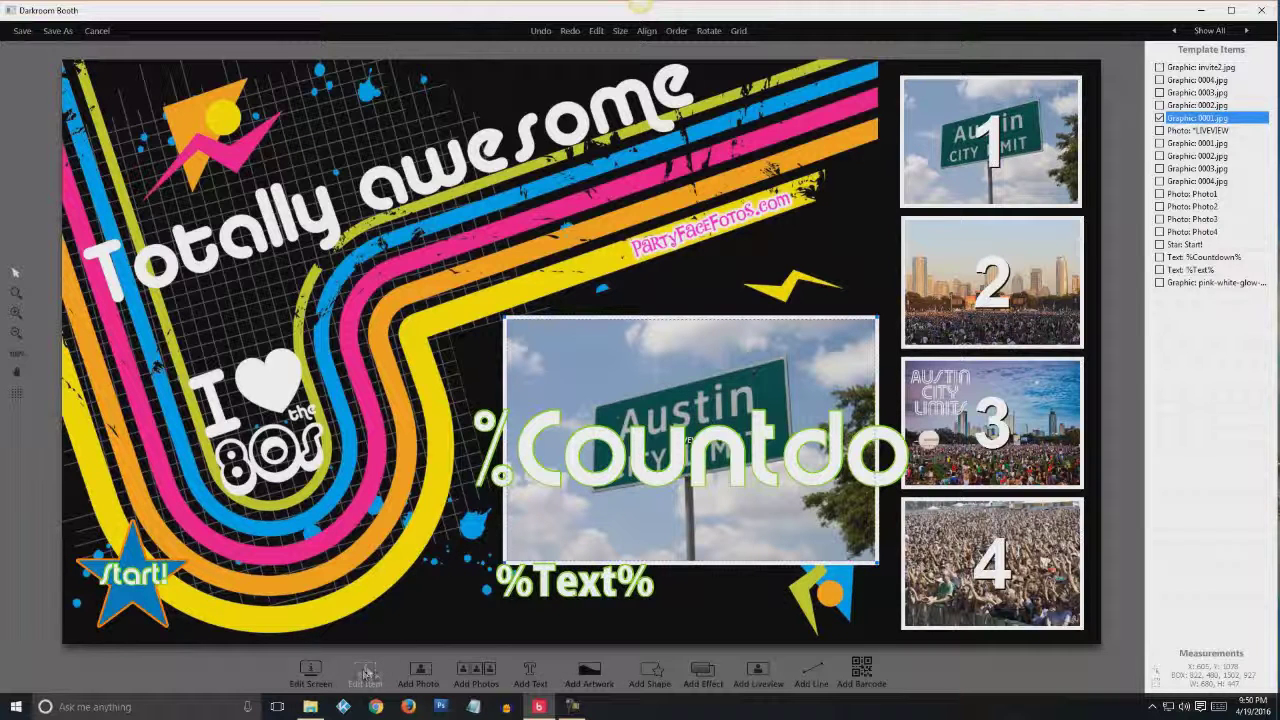
click(366, 674)
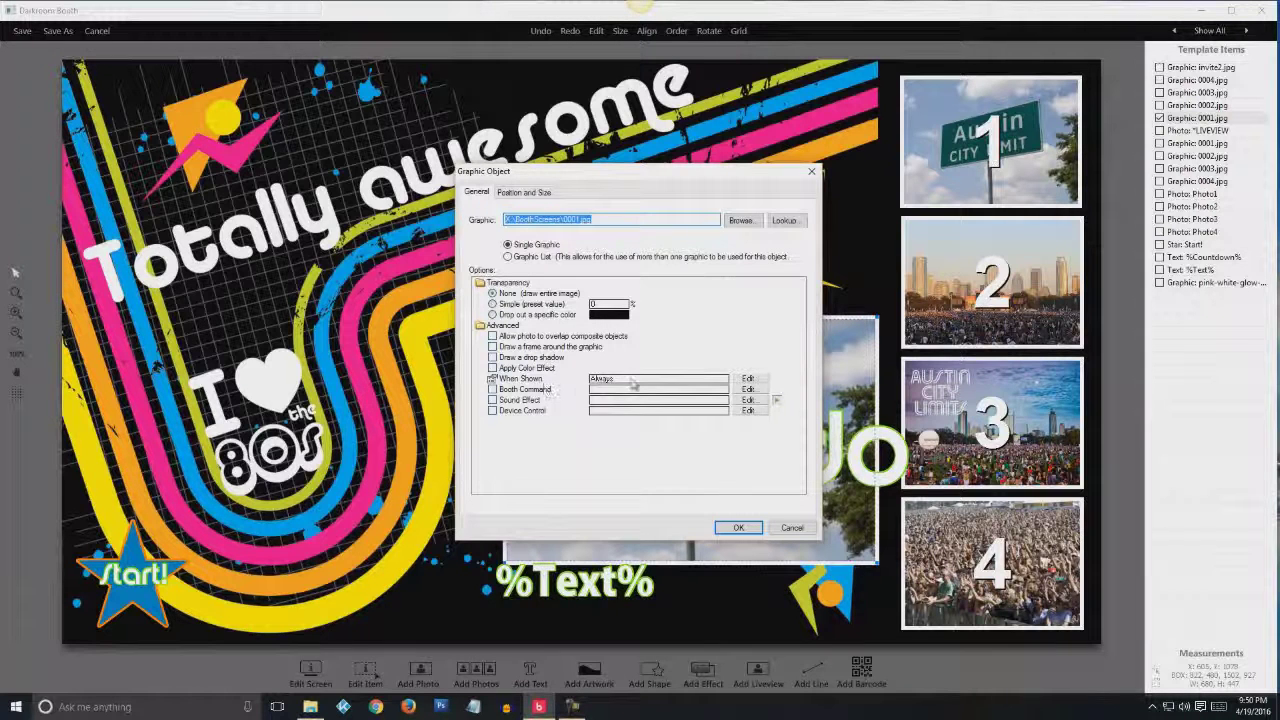
Set 0001.jpg's When Shown to Custom, unchecking Attract Mode, After Photo 1, After Photo 2, and Before and After Photo 3
click(749, 380)
click(740, 291)
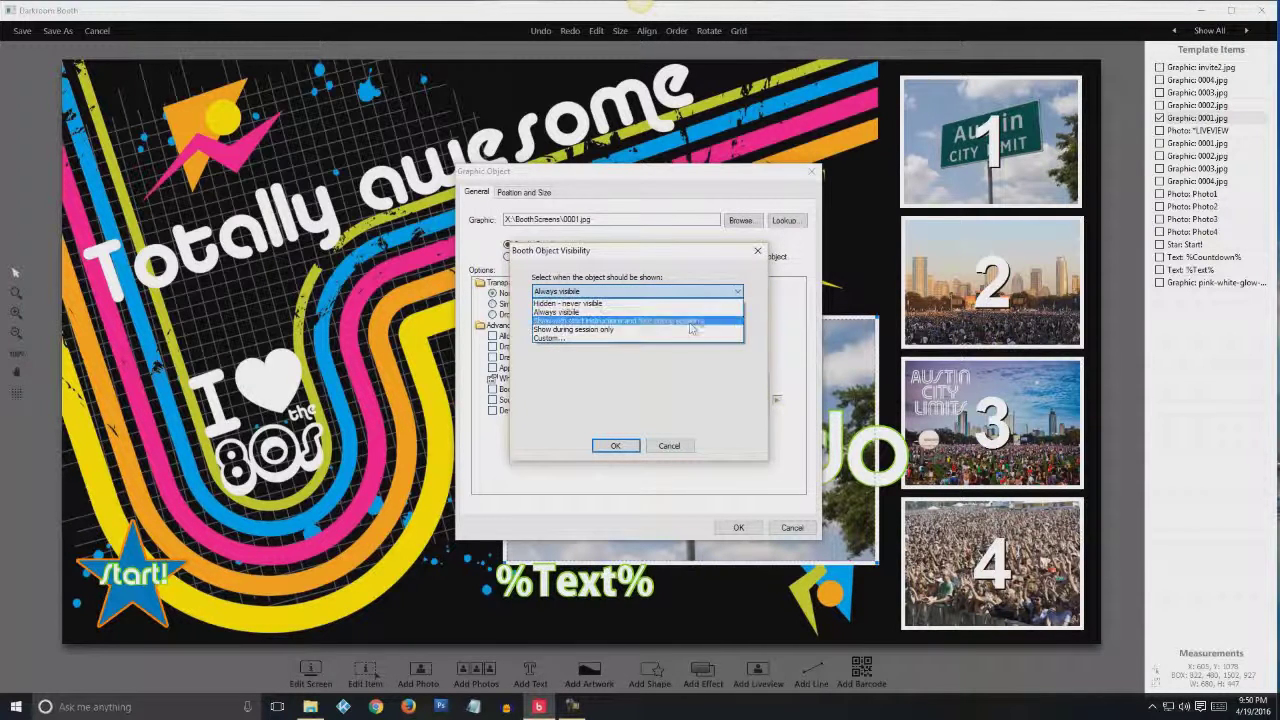
click(662, 340)
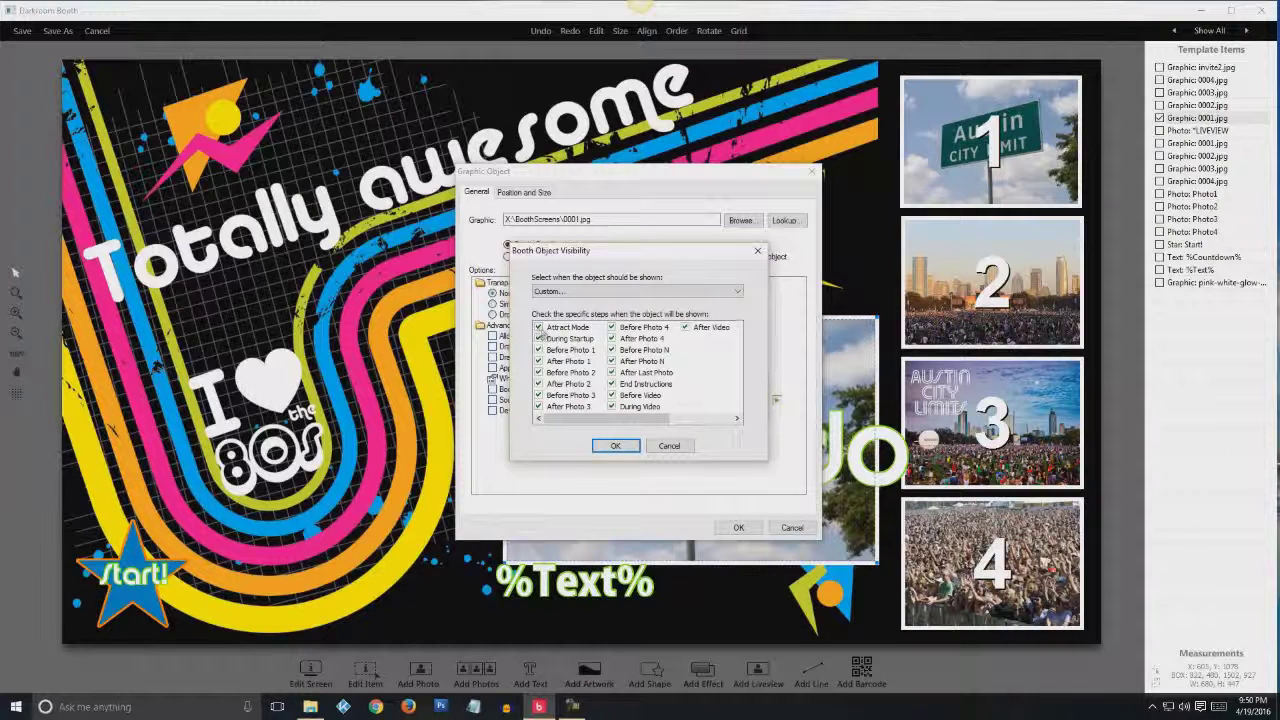
click(539, 328)
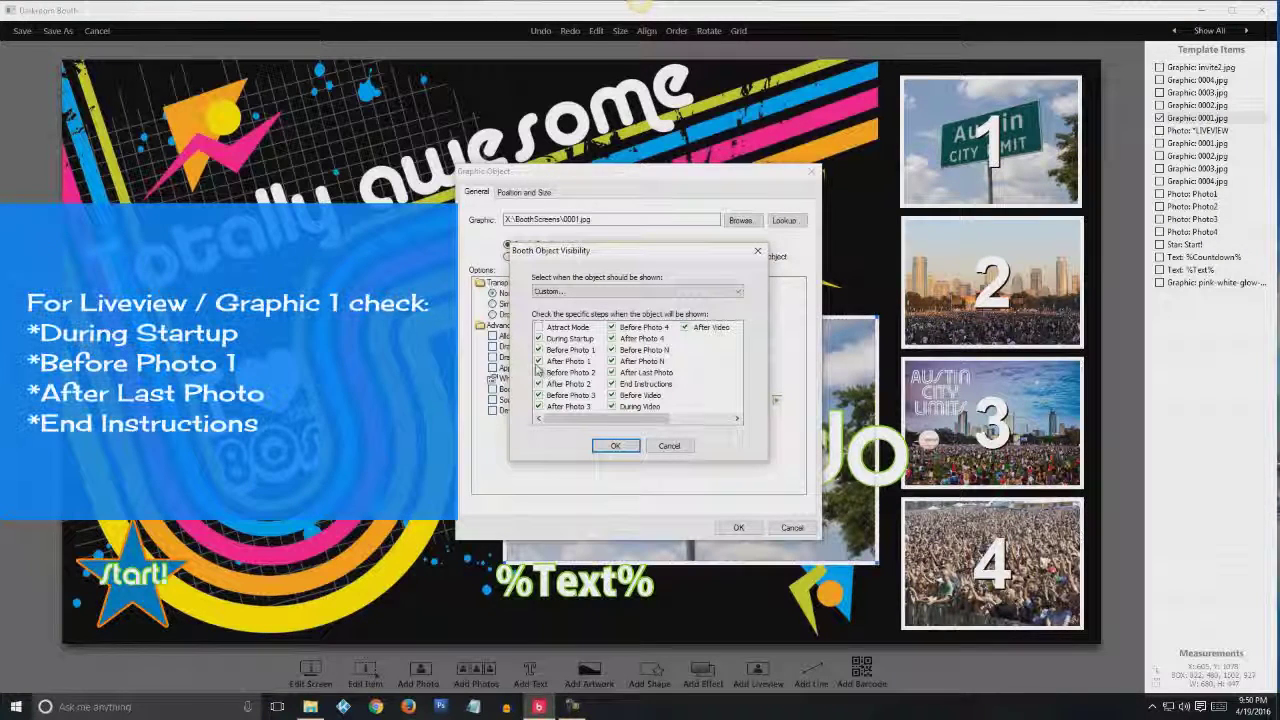
click(539, 362)
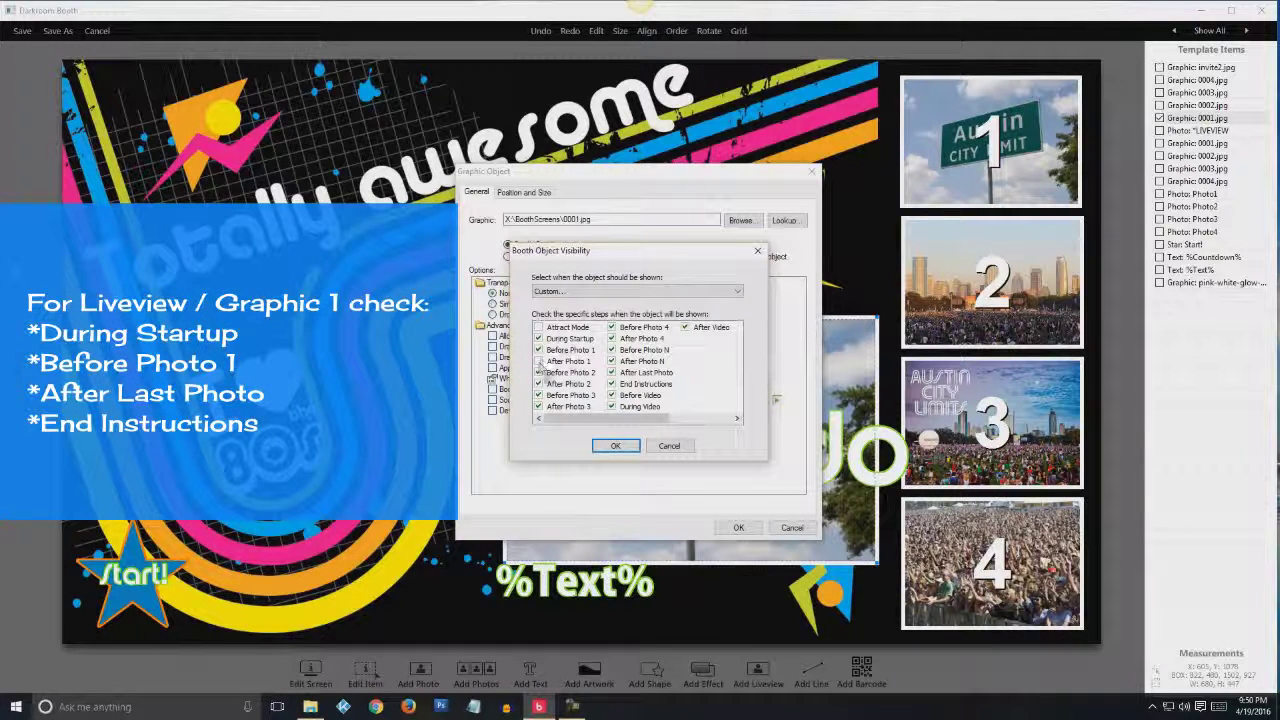
click(538, 384)
click(538, 395)
click(538, 406)
click(617, 447)
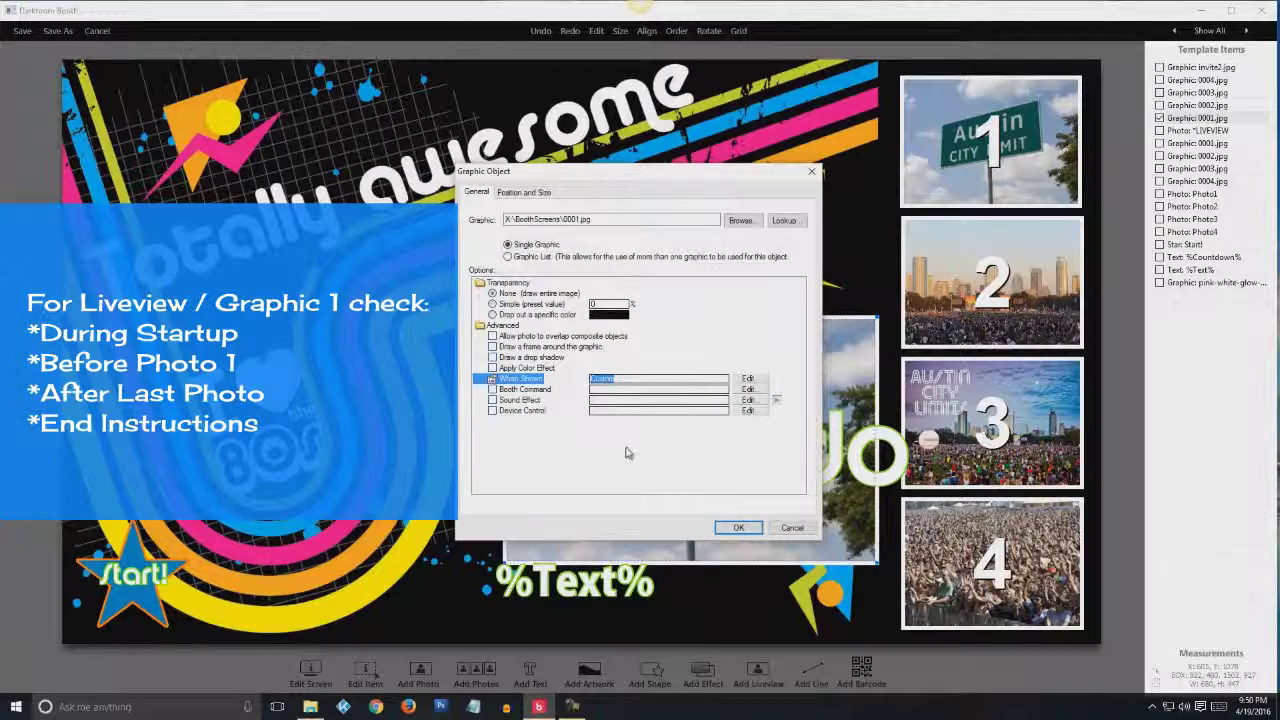
click(736, 527)
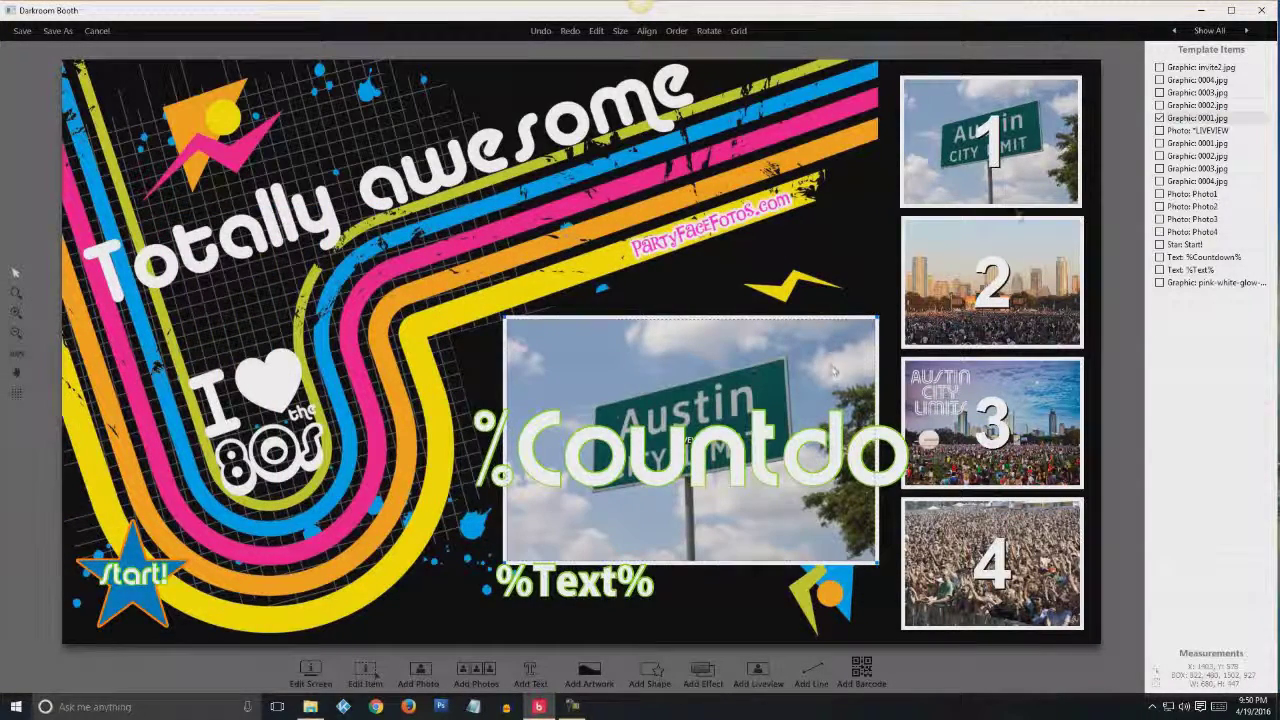
Open the 0002.jpg graphic's properties and switch When Shown to Custom
click(1193, 105)
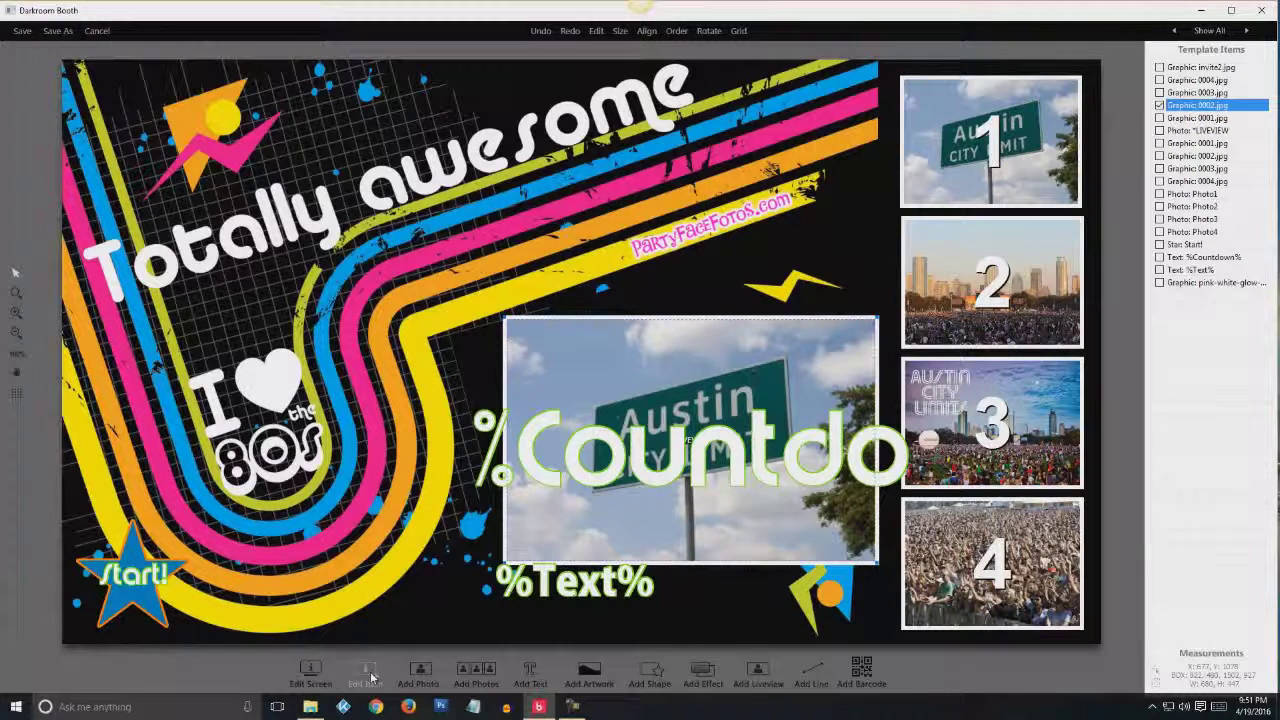
click(365, 672)
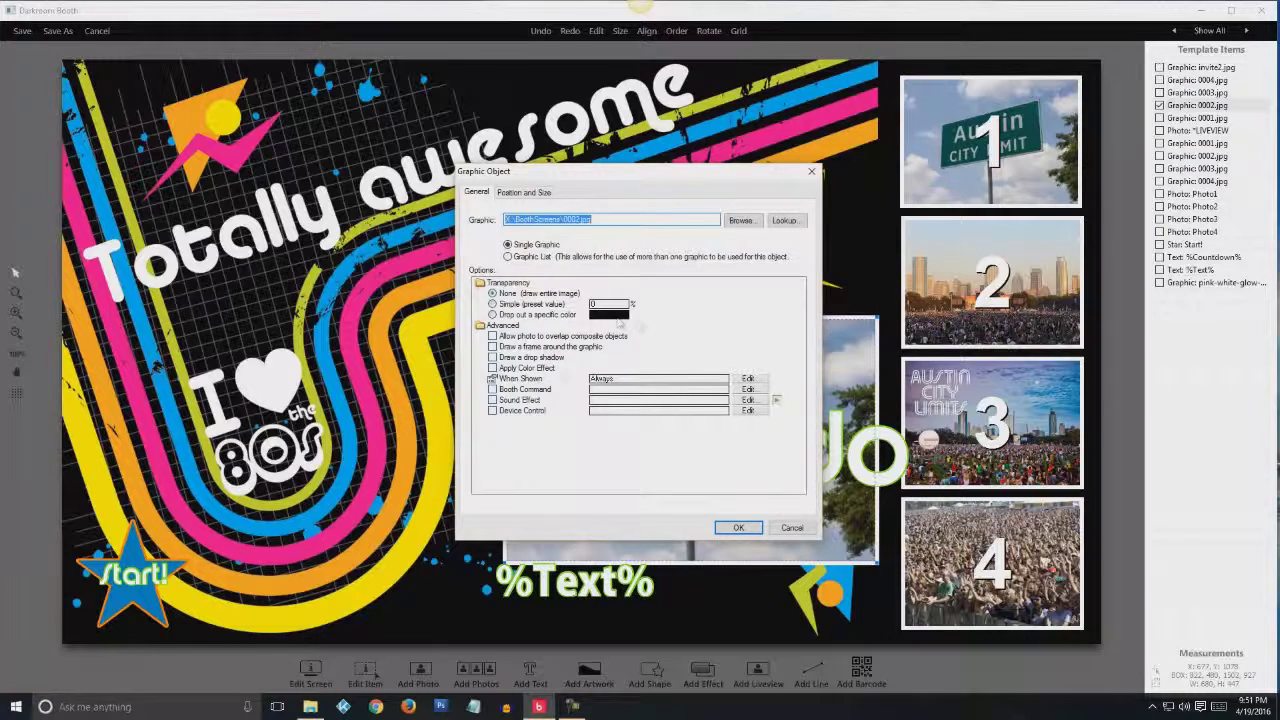
click(750, 380)
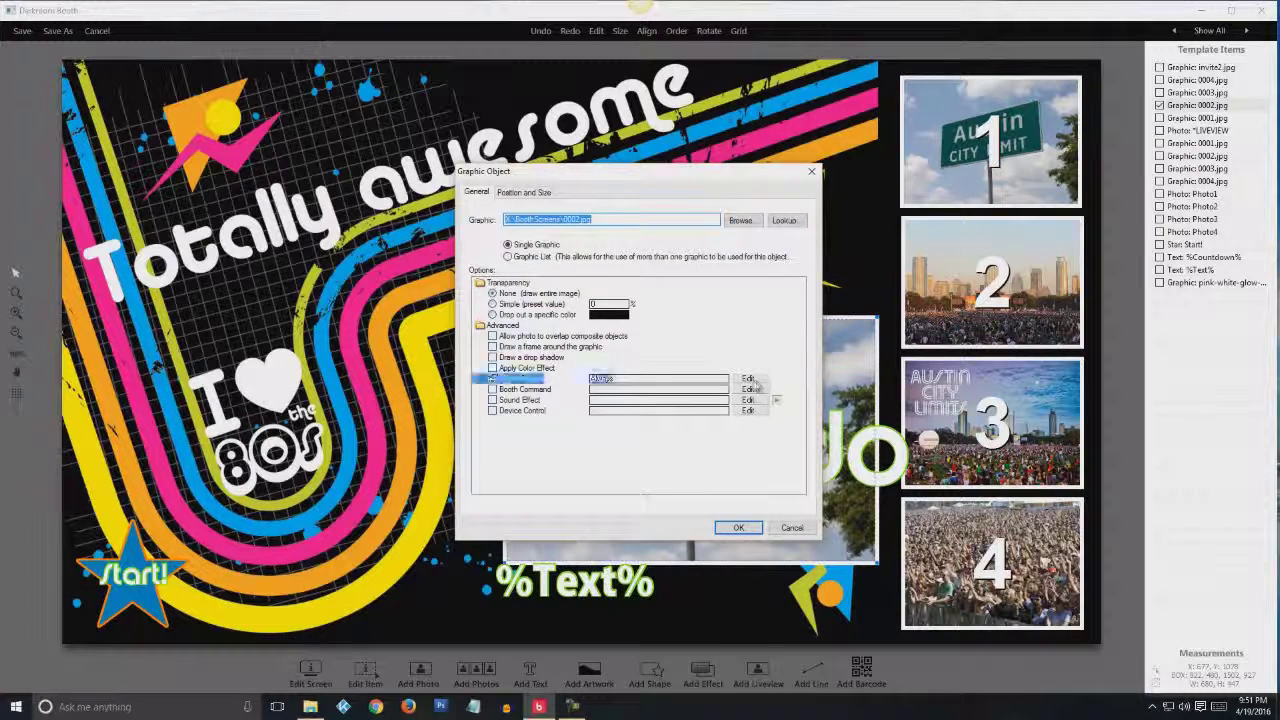
click(738, 293)
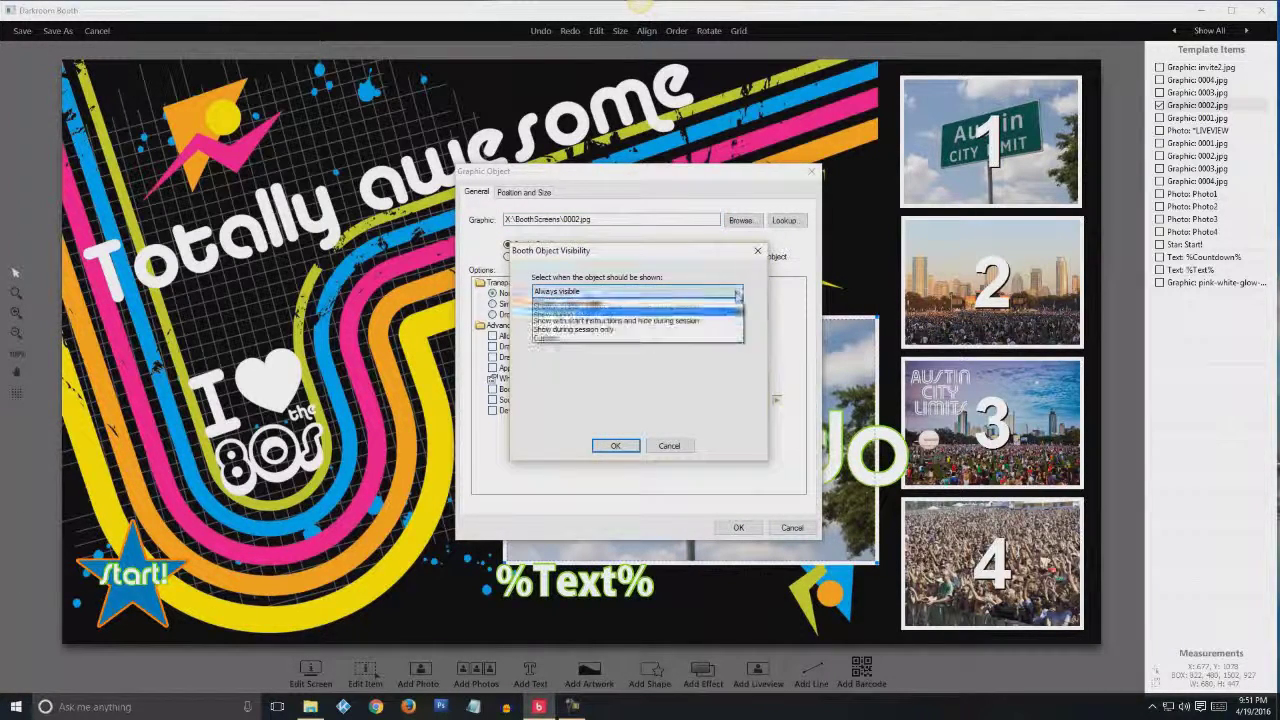
click(580, 338)
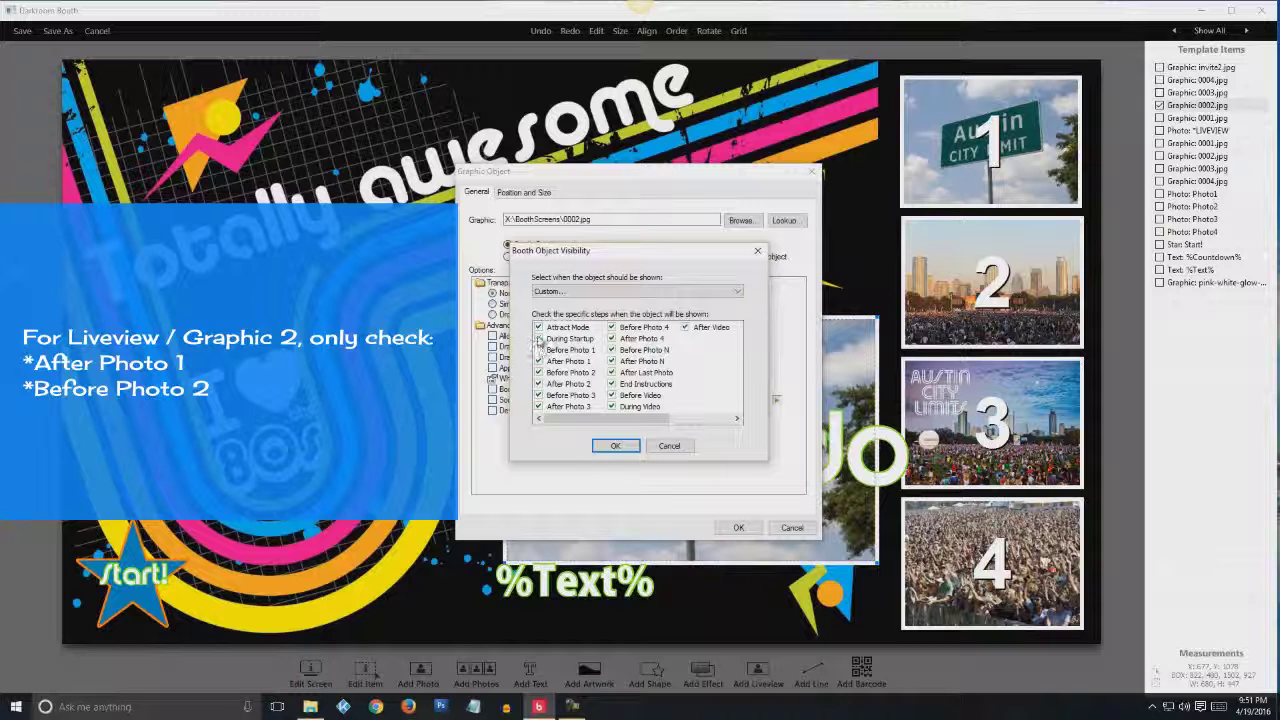
Uncheck every step except After Photo 1 and Before Photo 2, then apply
click(538, 327)
click(538, 338)
click(538, 350)
click(538, 384)
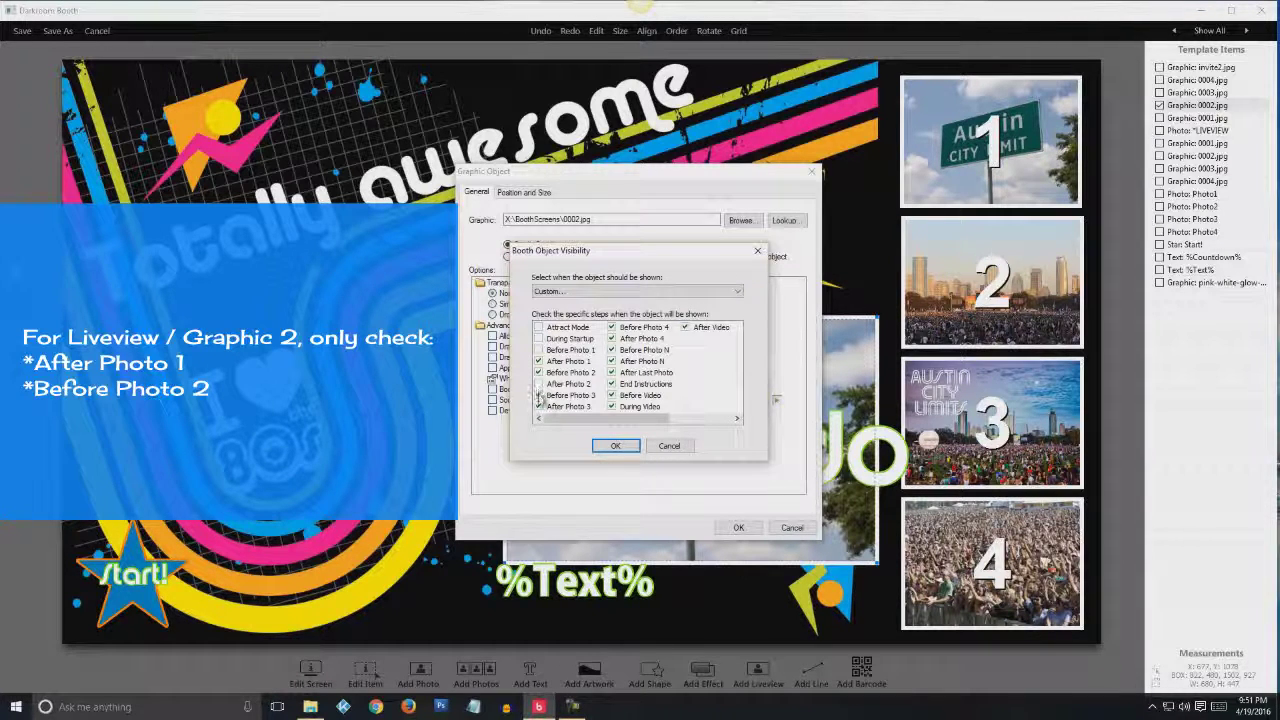
click(538, 395)
click(538, 406)
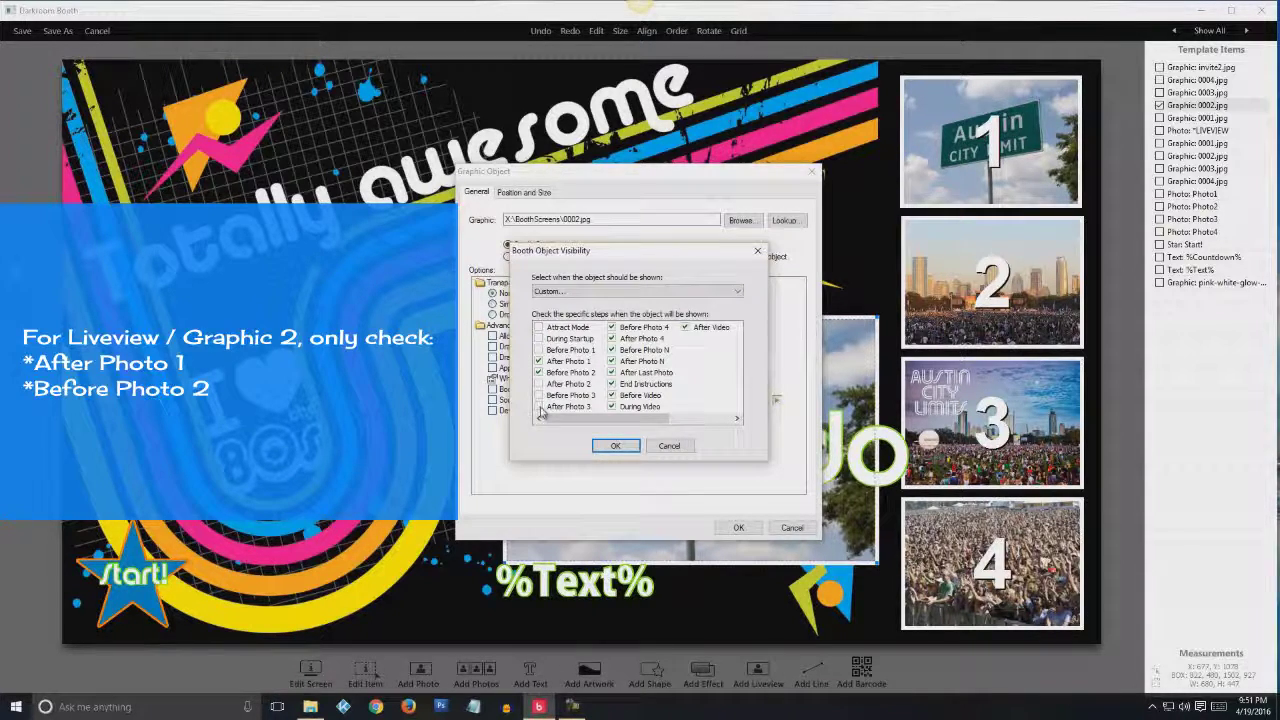
click(612, 406)
click(612, 373)
click(612, 339)
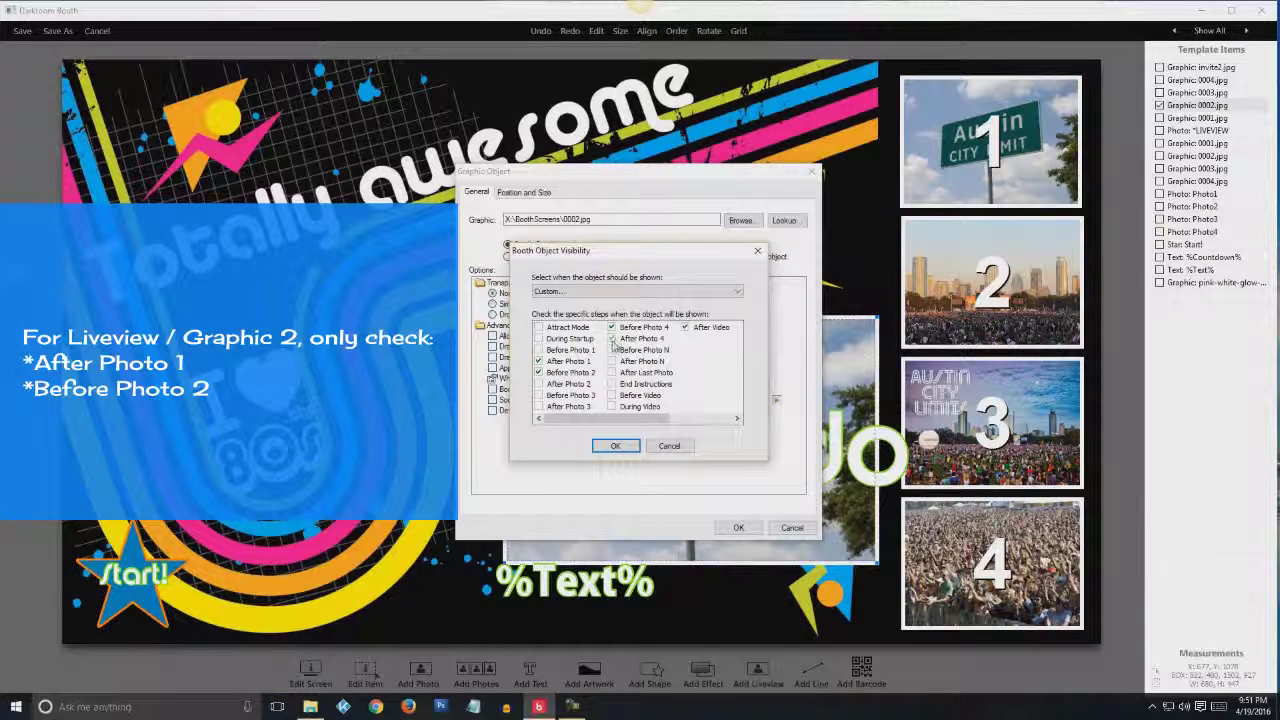
click(612, 328)
click(686, 328)
click(615, 445)
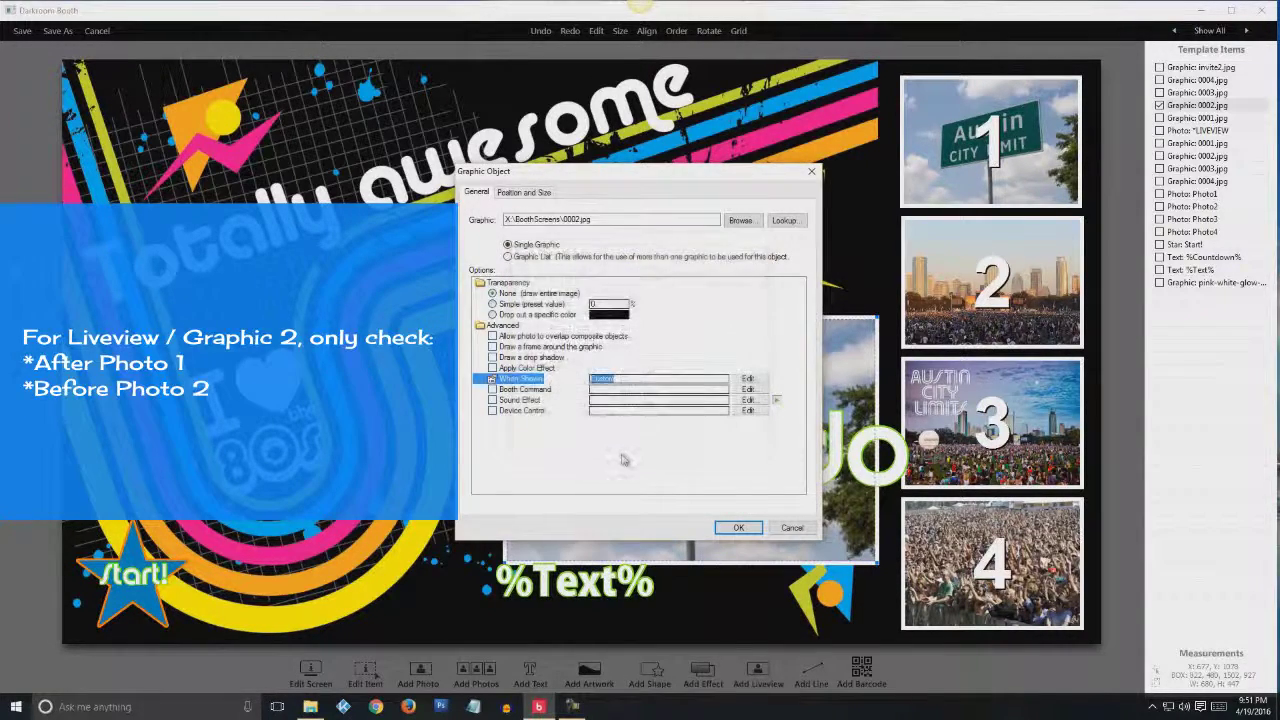
click(738, 527)
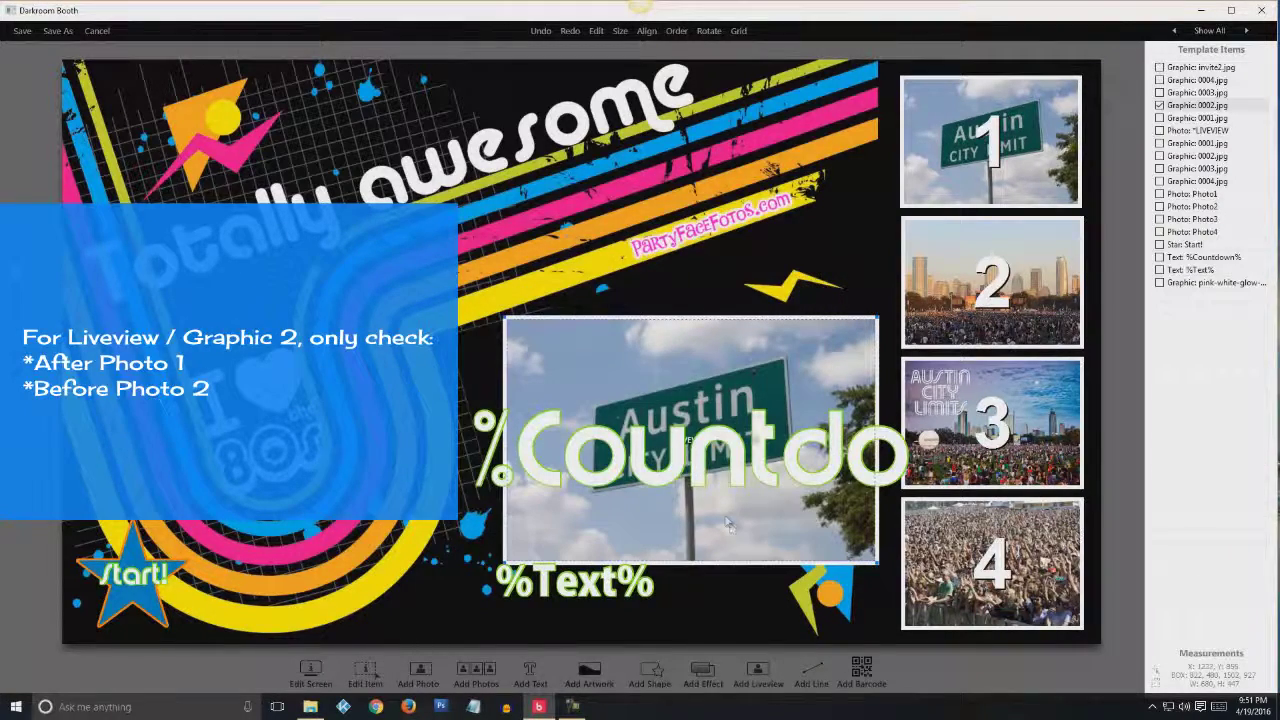
Open the 0003.jpg graphic's properties and switch When Shown to Custom
click(1190, 92)
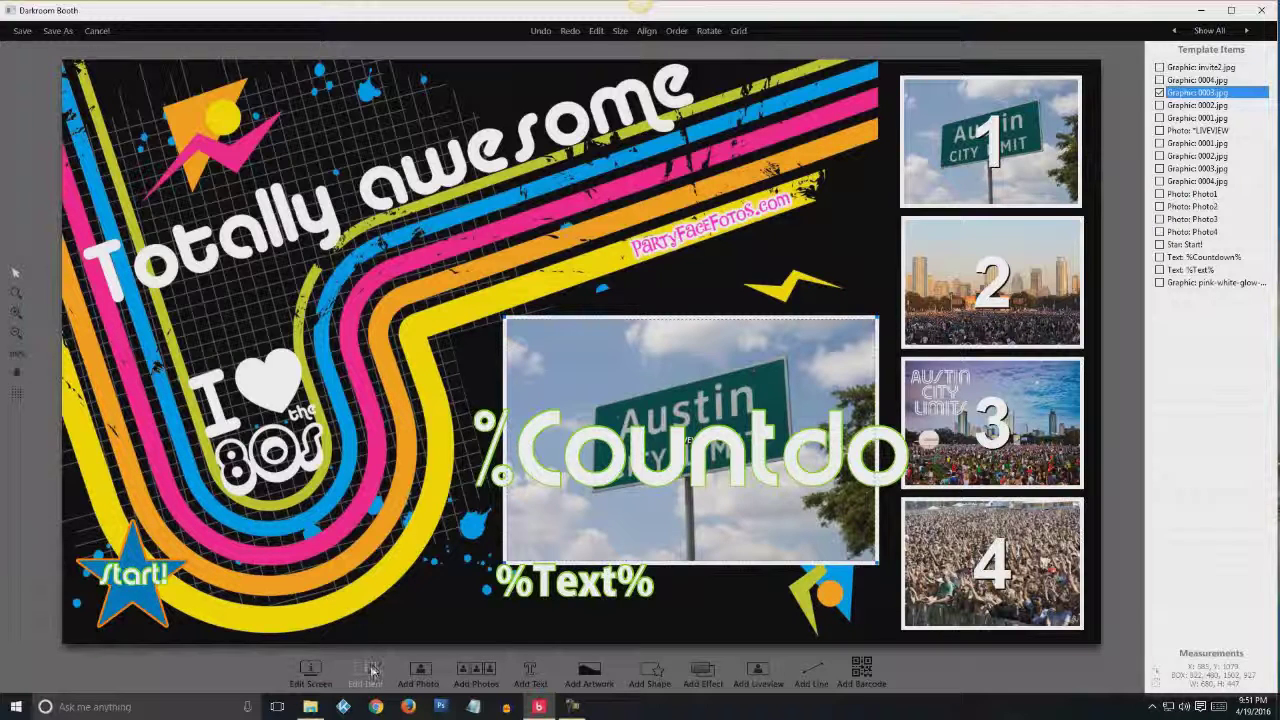
click(368, 672)
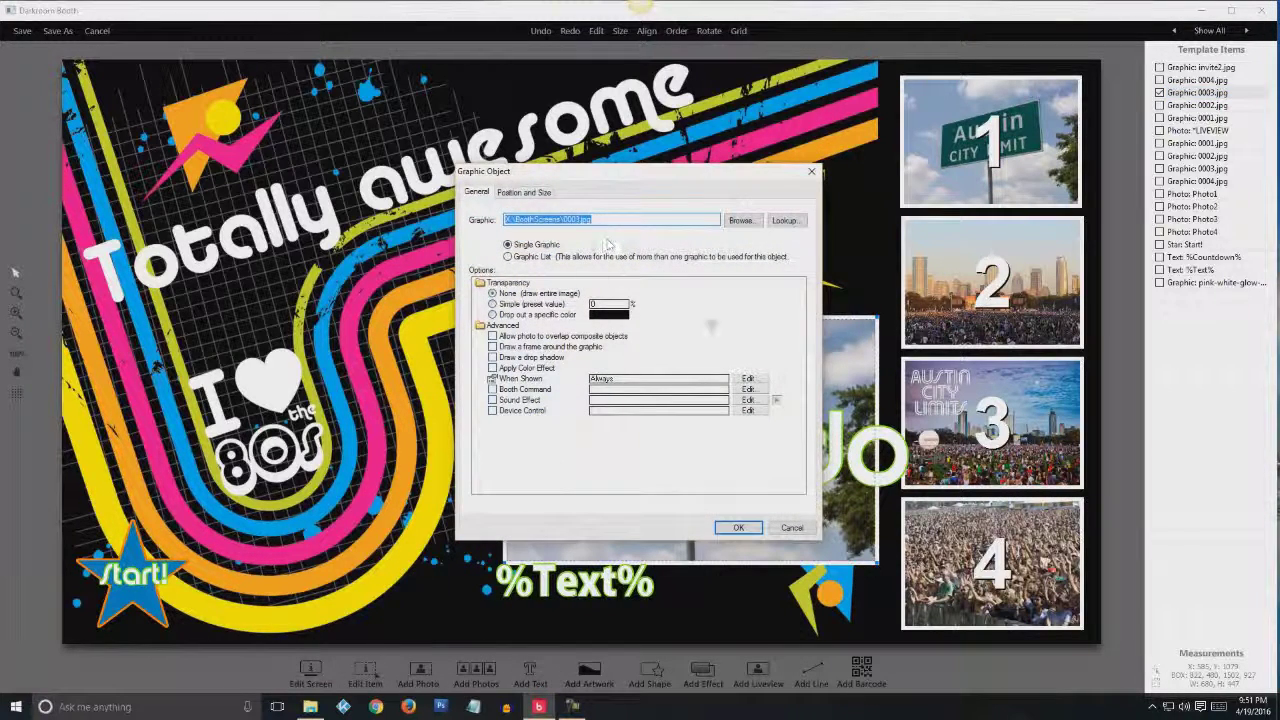
click(748, 378)
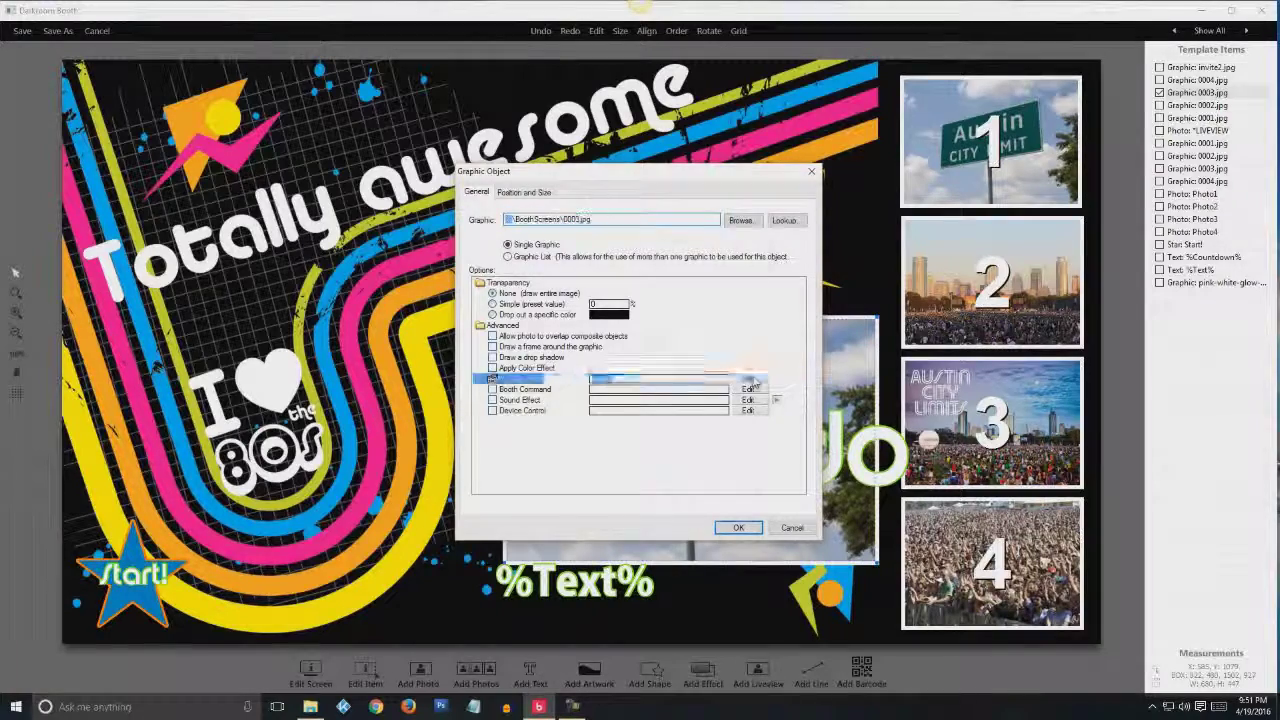
click(735, 291)
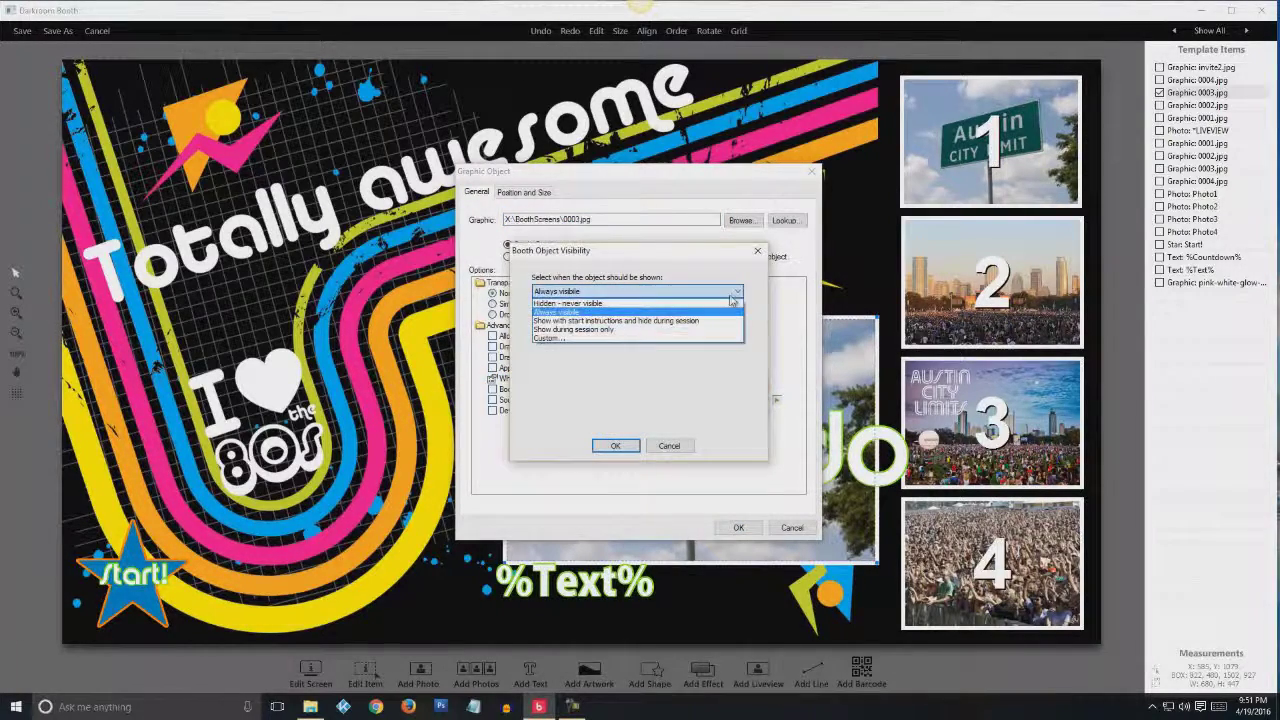
click(690, 345)
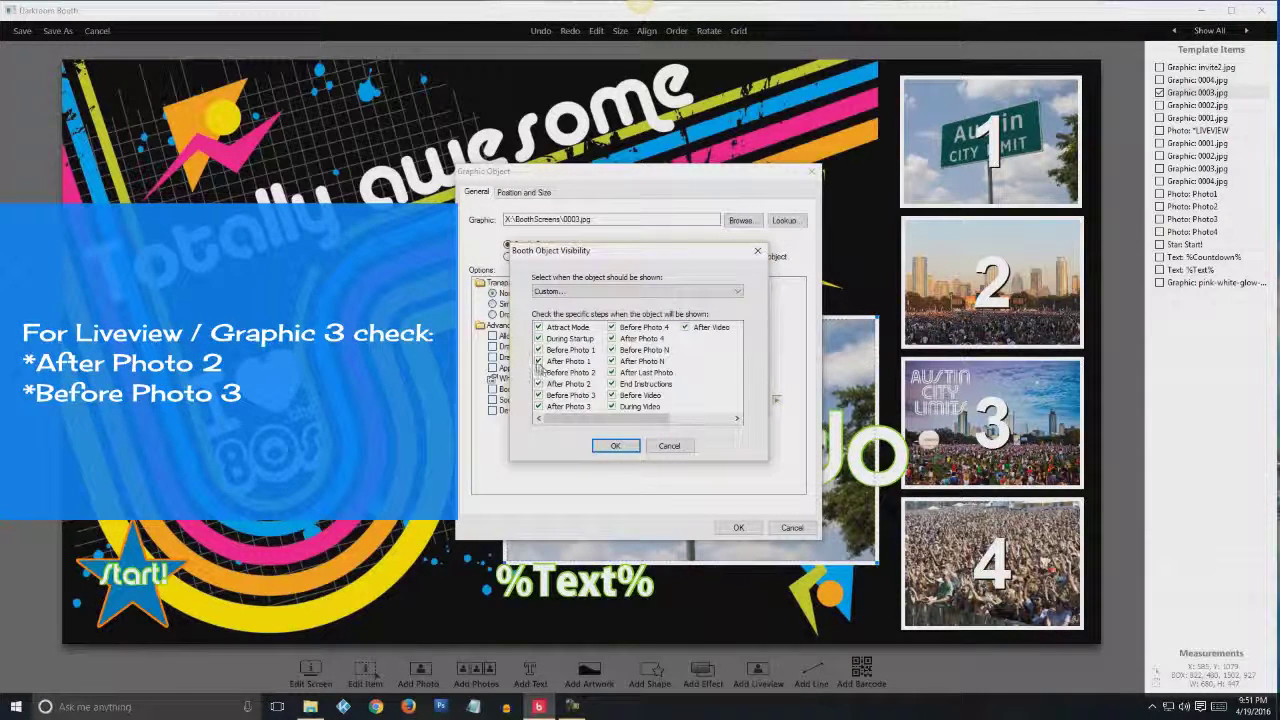
Uncheck Before/After Photo 1, After Photo 3, During Video, After Photo N and After Video, then apply
click(538, 361)
click(538, 350)
click(539, 407)
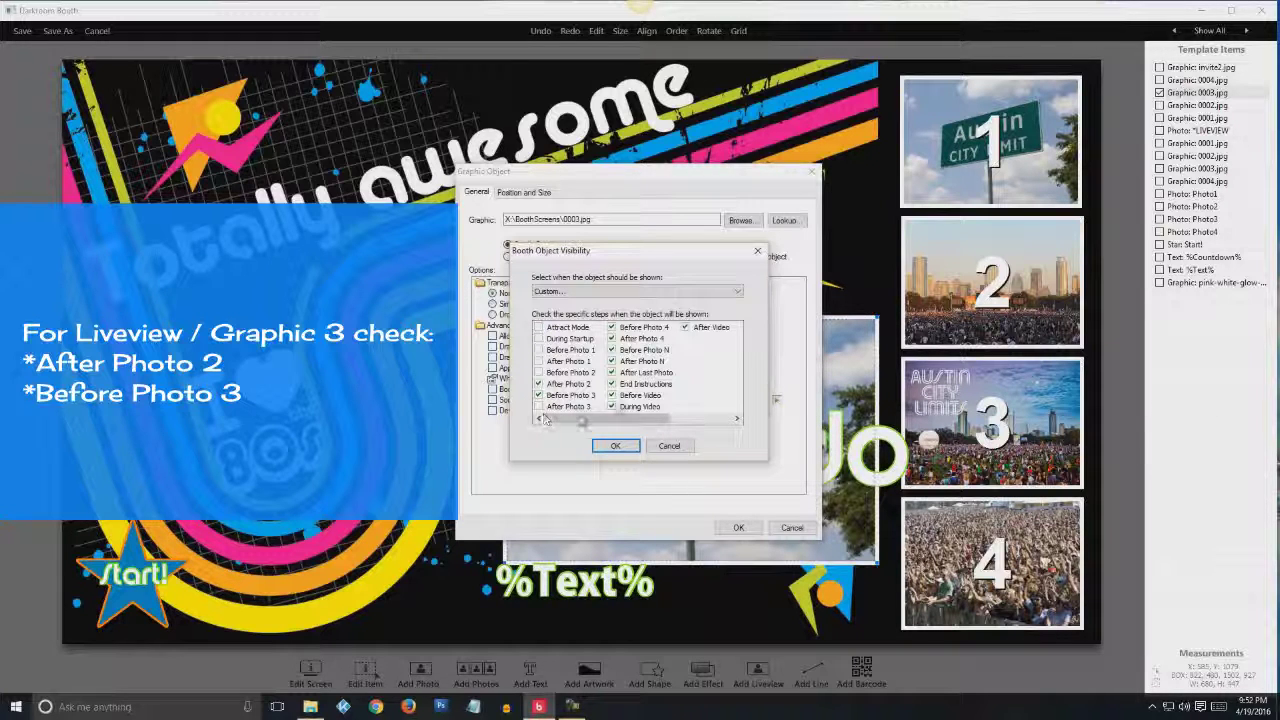
click(612, 406)
click(612, 361)
click(686, 327)
click(617, 446)
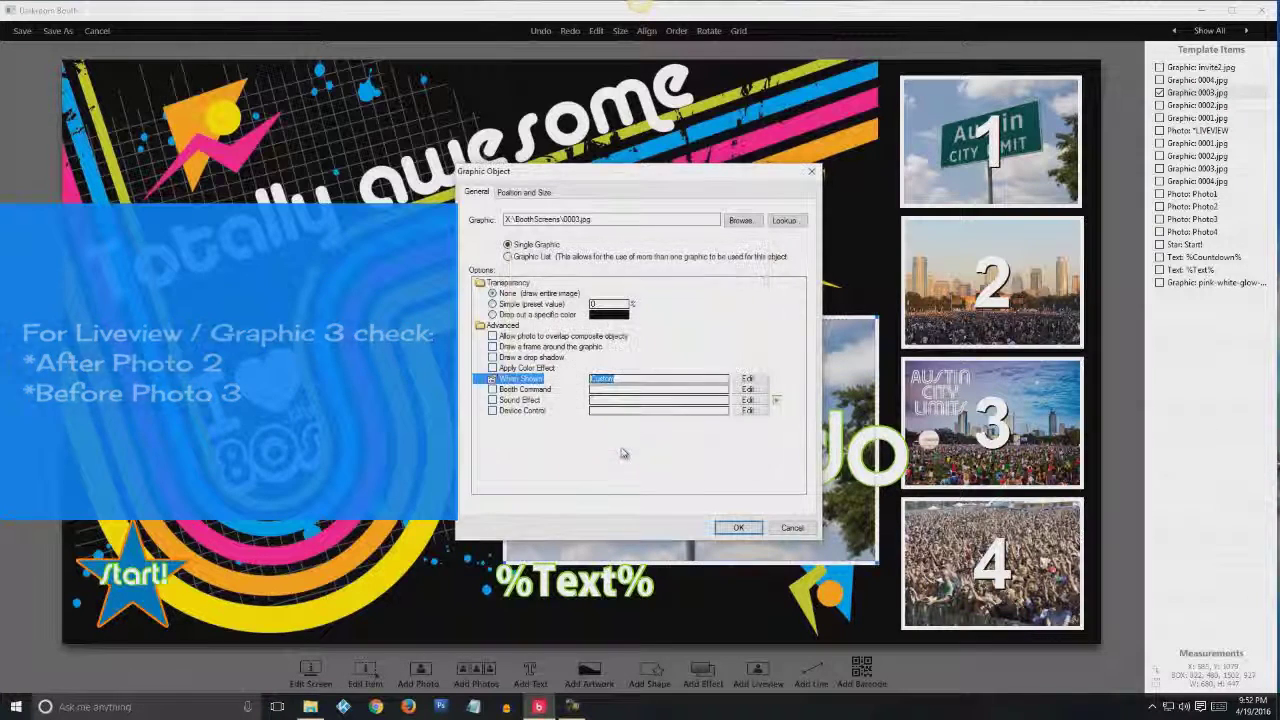
click(733, 530)
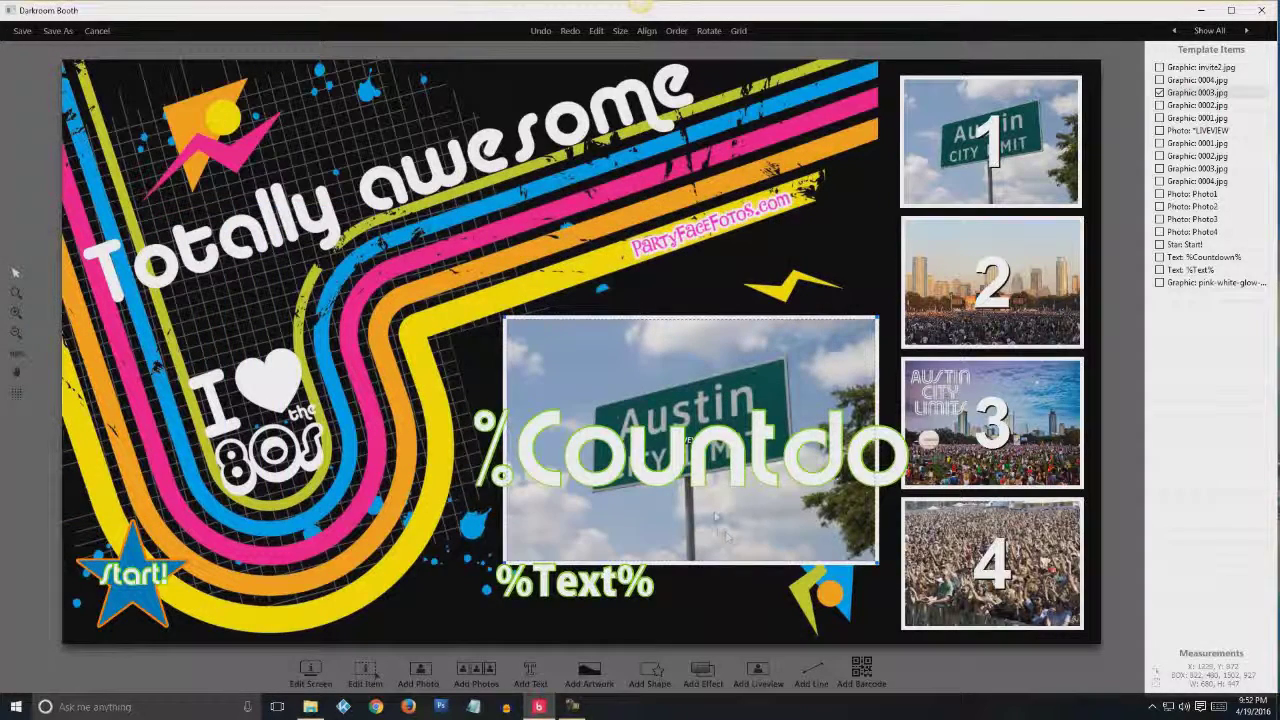
Open the 0004.jpg graphic's properties and switch When Shown to Custom
click(1183, 82)
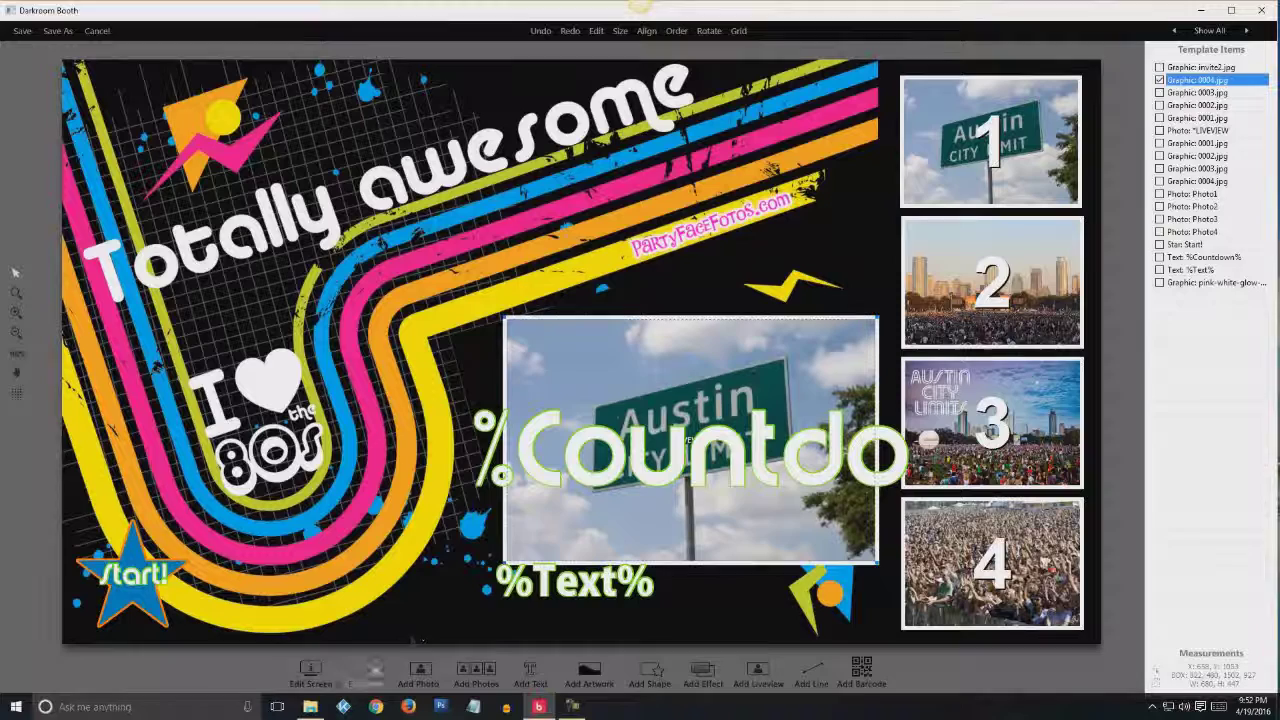
click(372, 674)
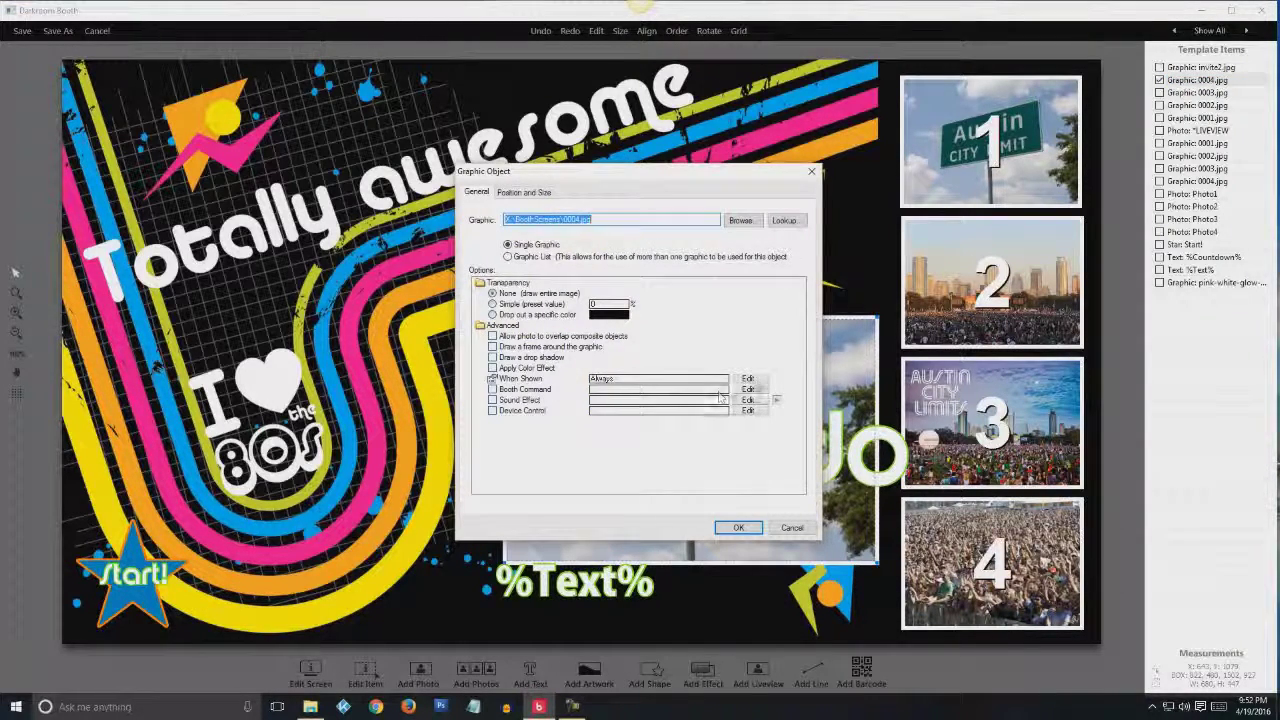
click(748, 379)
click(703, 296)
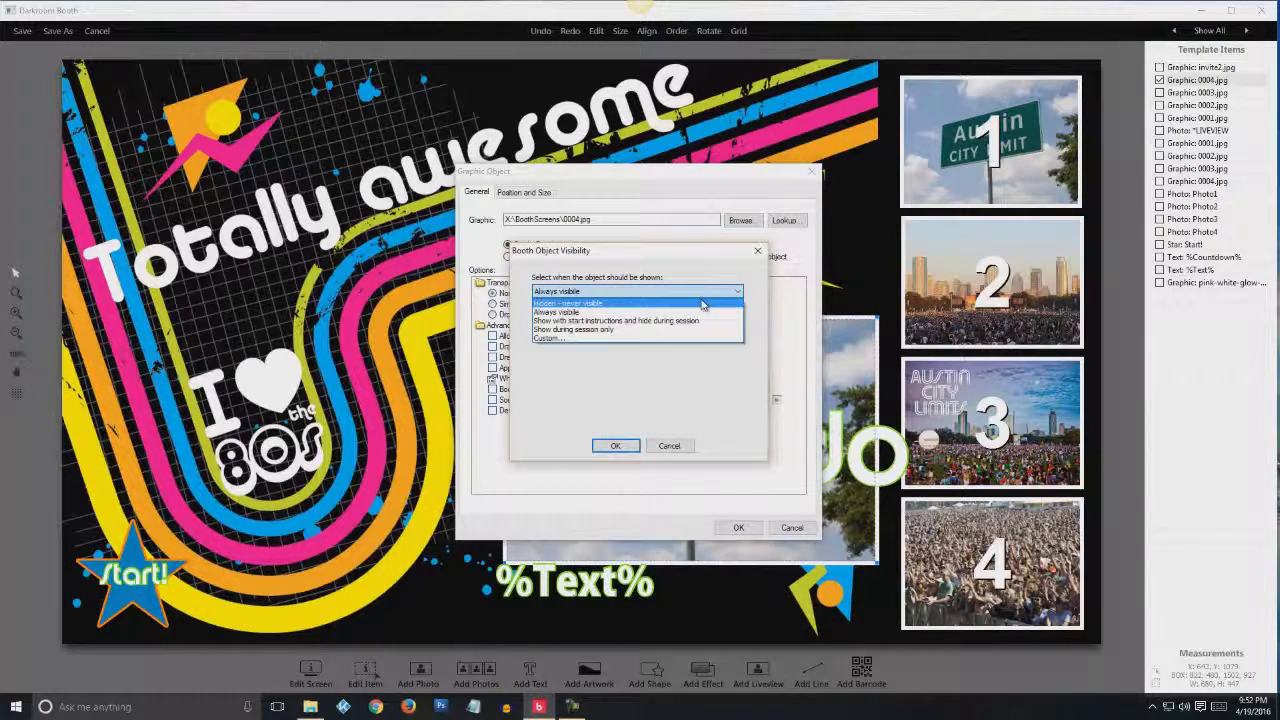
click(663, 340)
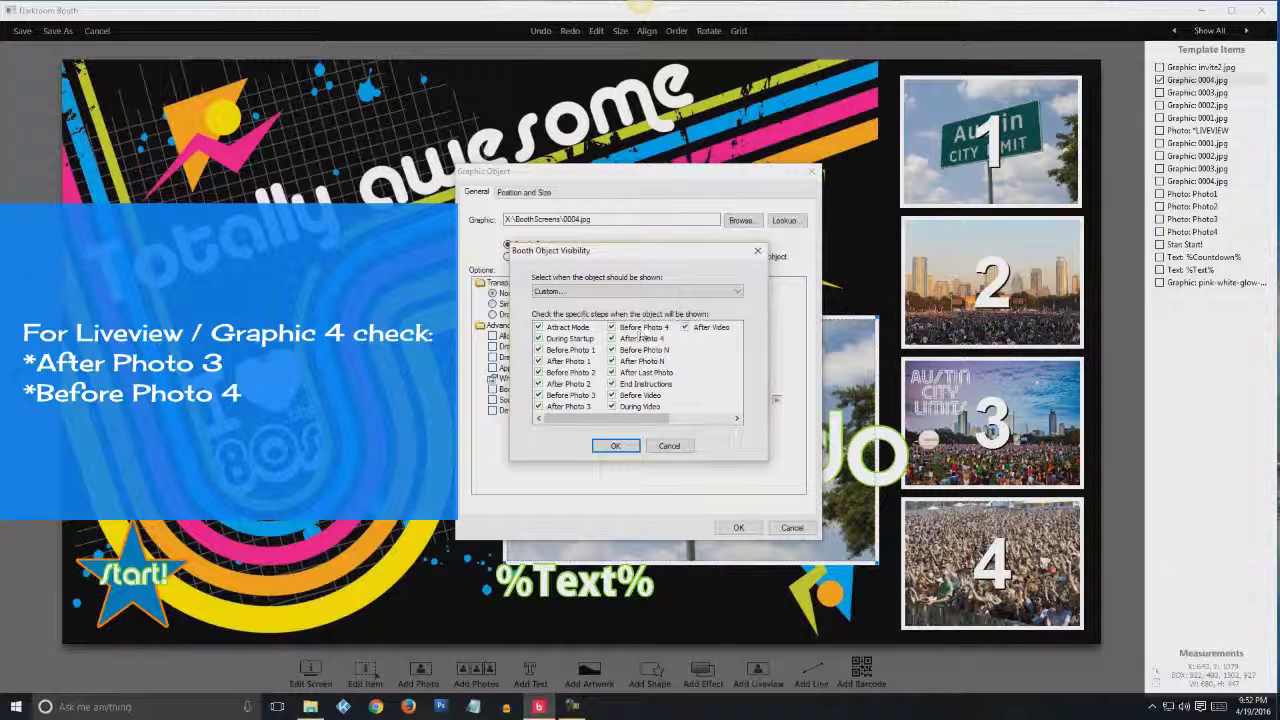
Uncheck After Photo 1, After Photo 2, After Photo 4 and After Photo N, then apply
click(538, 384)
click(538, 362)
click(612, 339)
click(612, 361)
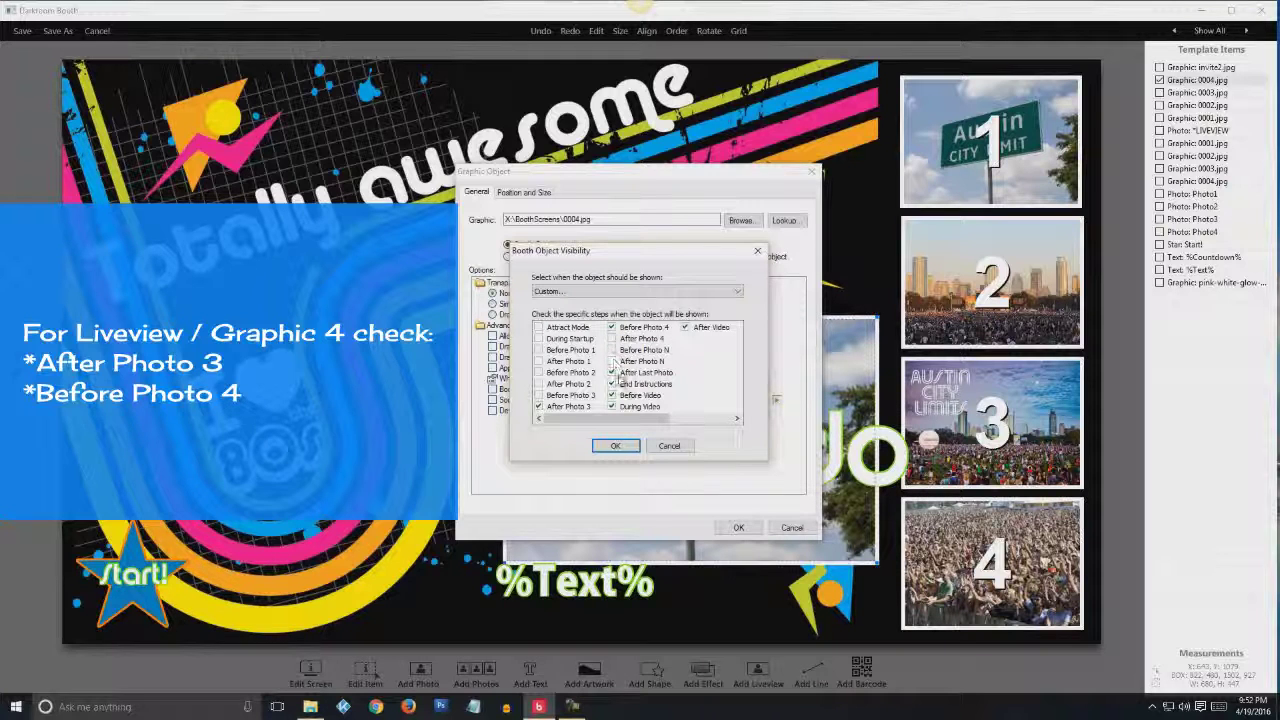
click(616, 445)
click(738, 528)
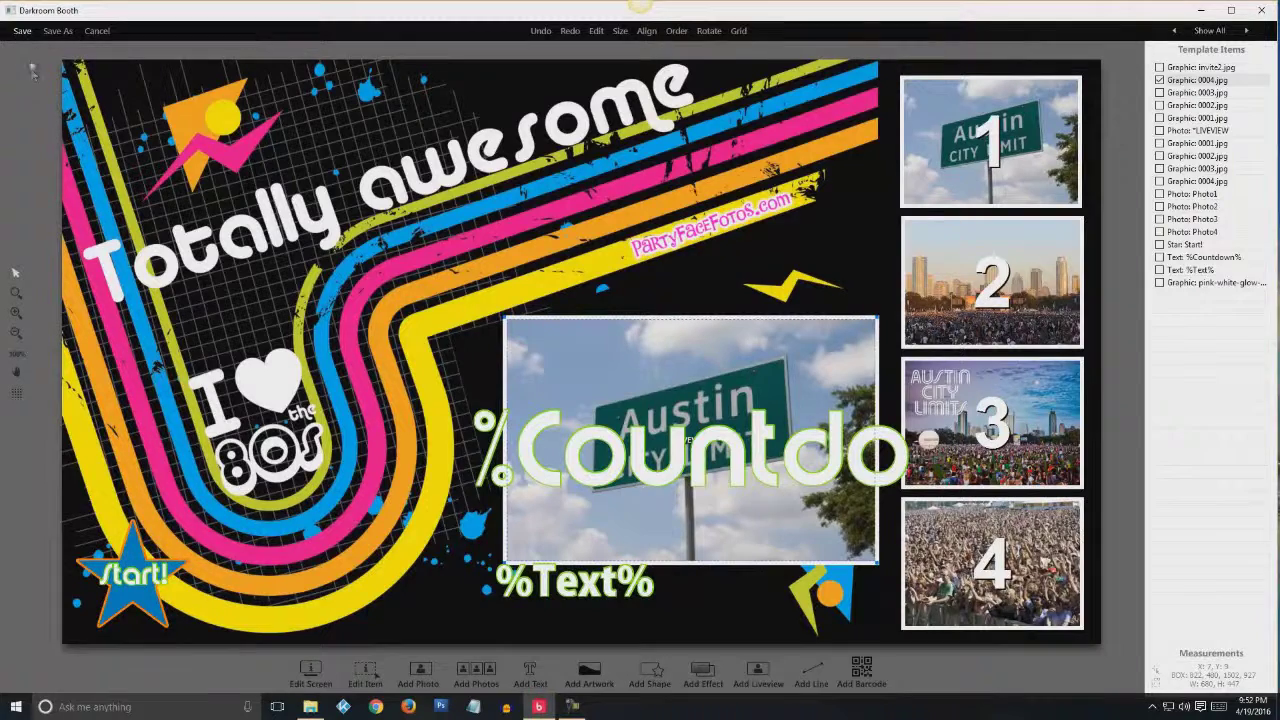
Save the 80s template, then switch the settings page selector via Main to the Screens page
click(23, 31)
click(42, 31)
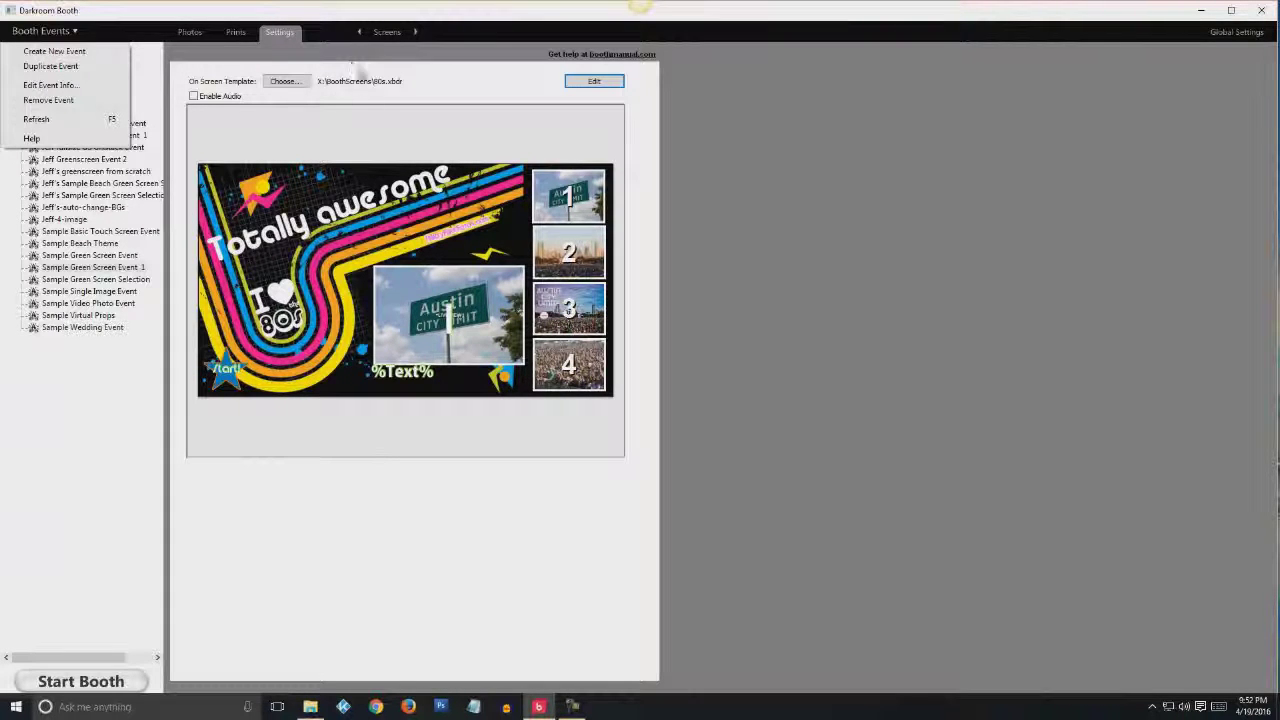
click(387, 33)
click(388, 56)
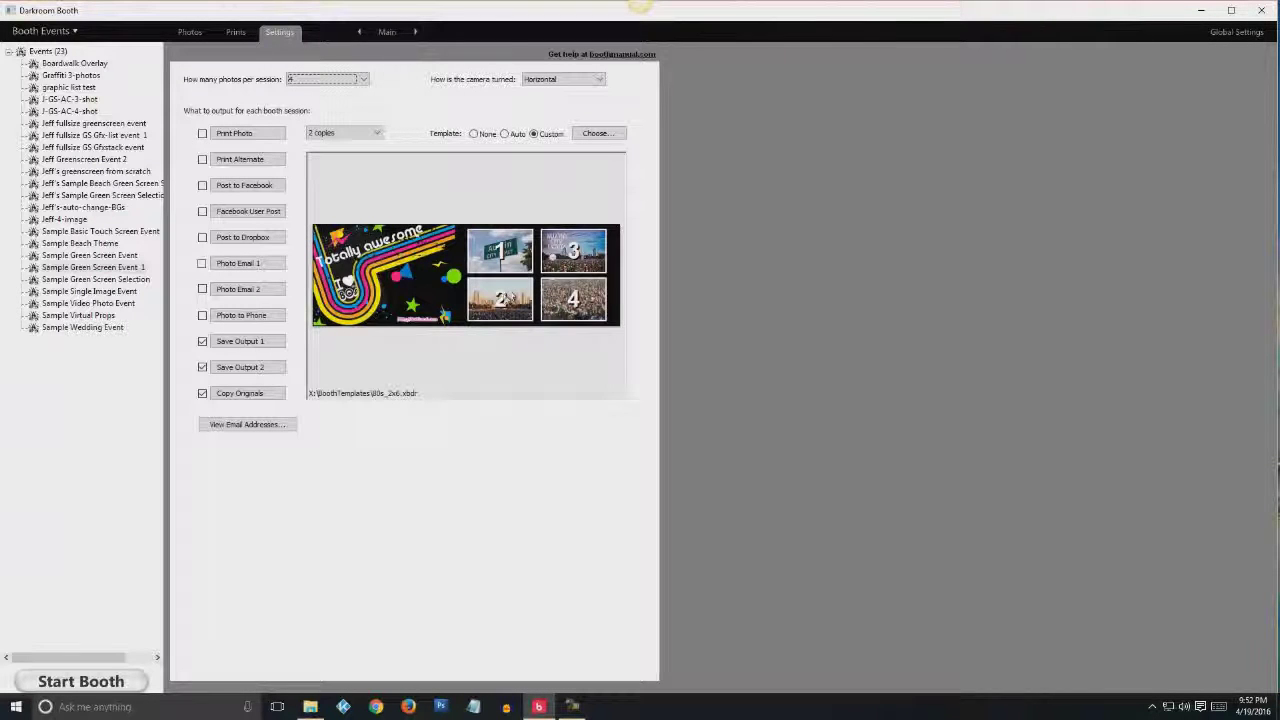
click(387, 32)
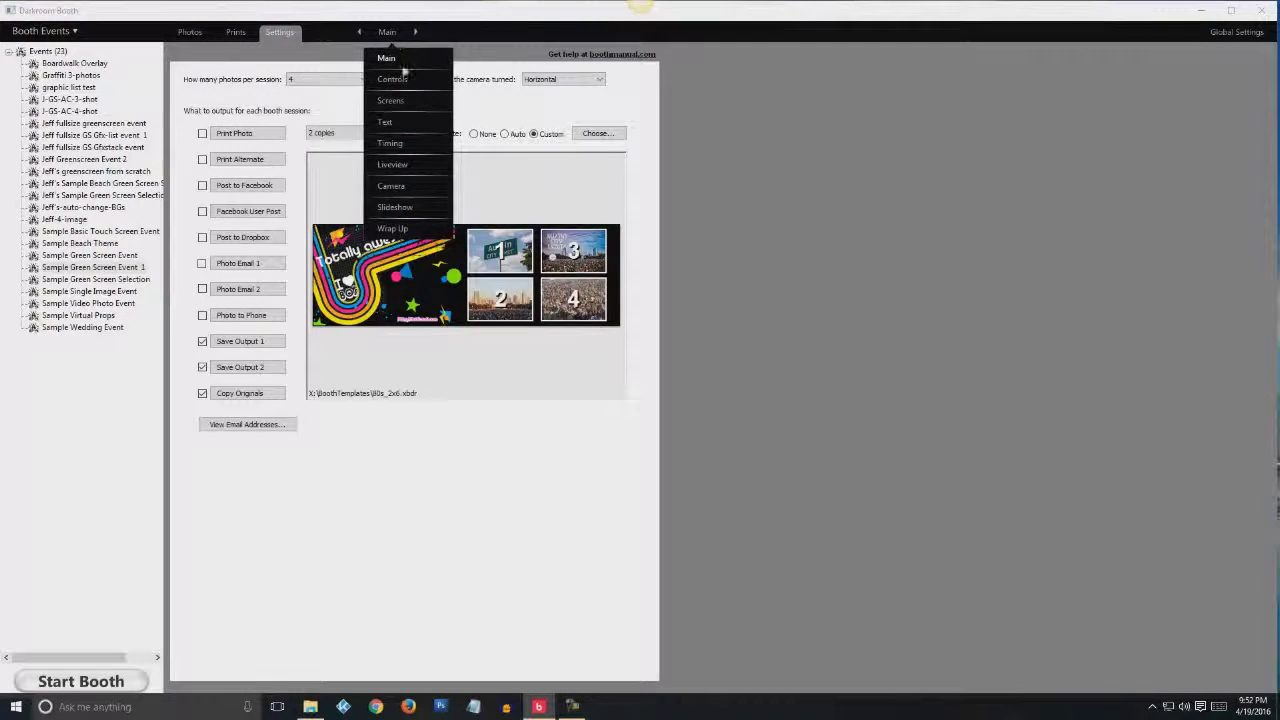
click(394, 79)
click(391, 100)
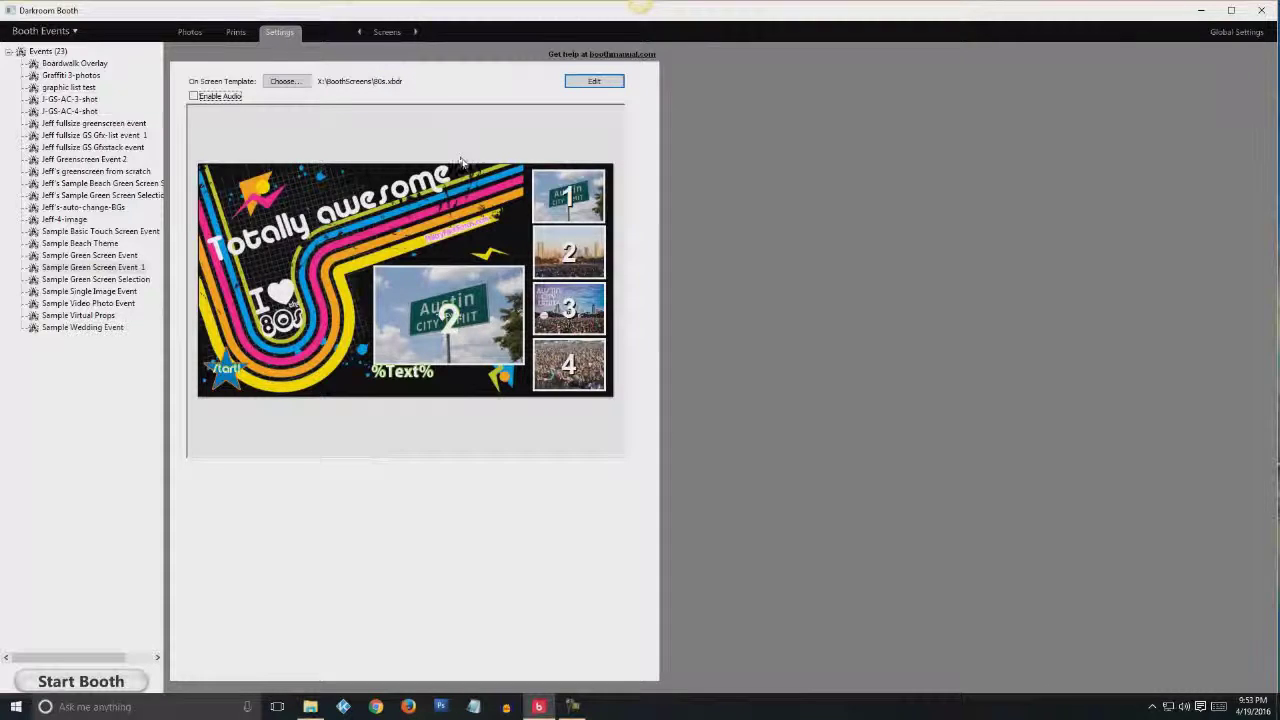